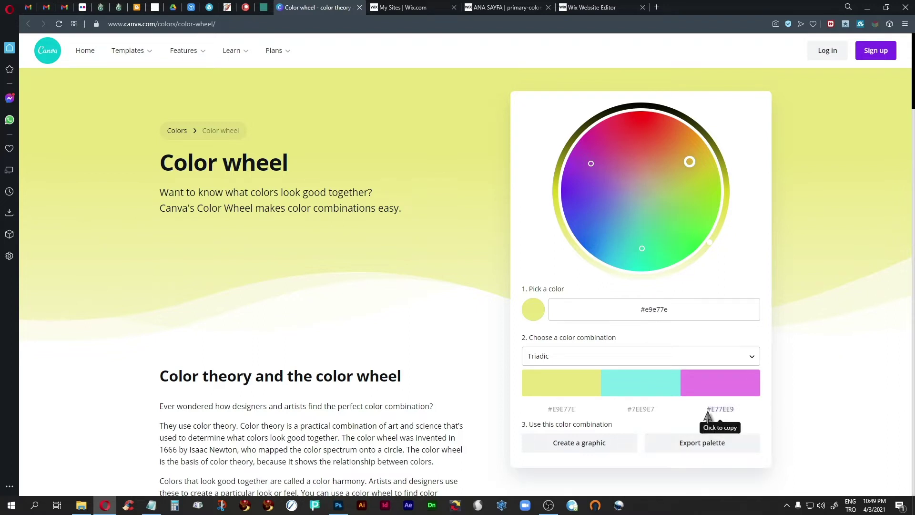
# Switch to the Wix editor and check the magenta, yellow and turquoise hex codes in the color-combo-2 note.
pyautogui.click(588, 6)
pyautogui.click(151, 505)
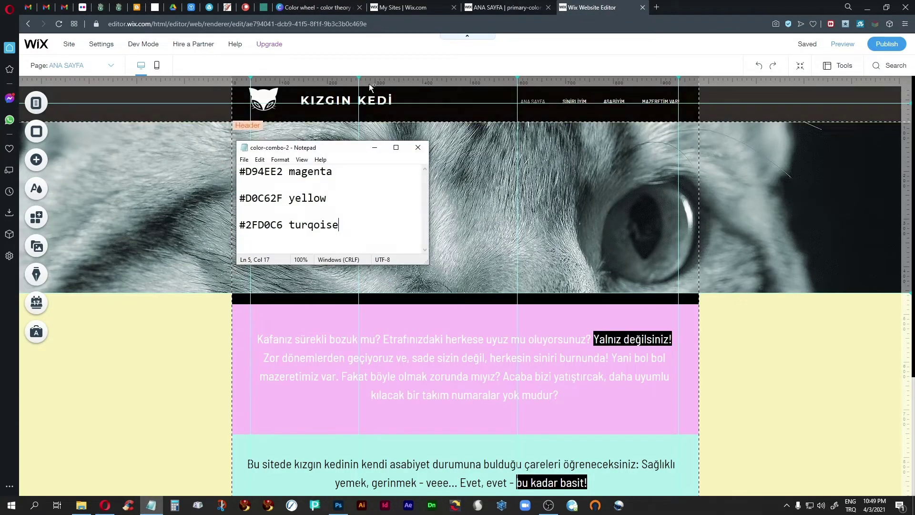
pyautogui.moveTo(344, 151); pyautogui.dragTo(468, 175)
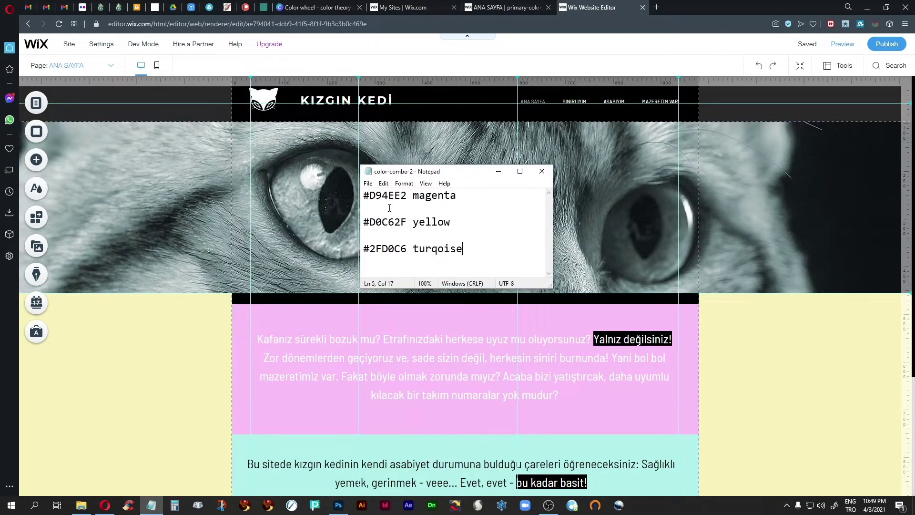
pyautogui.click(498, 171)
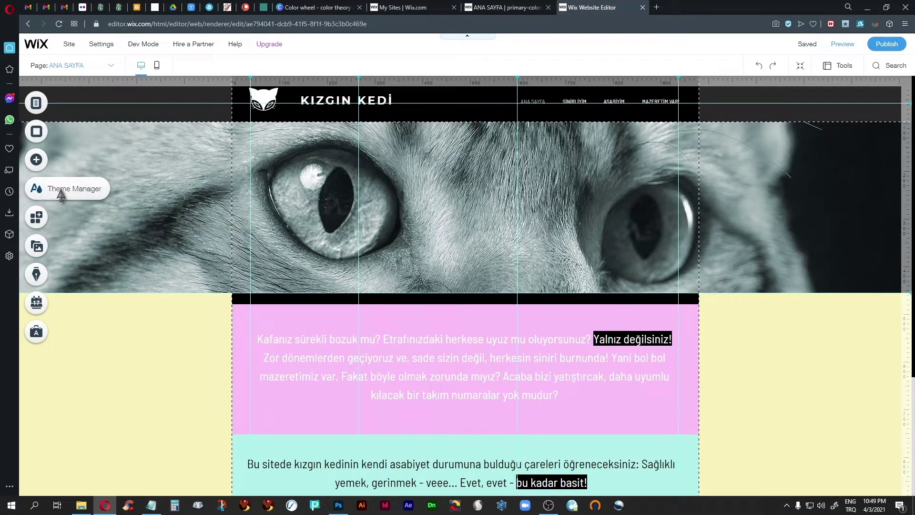
# Open the site's theme colors and inspect the color picker and lightest shade settings of Color 5.
pyautogui.click(38, 191)
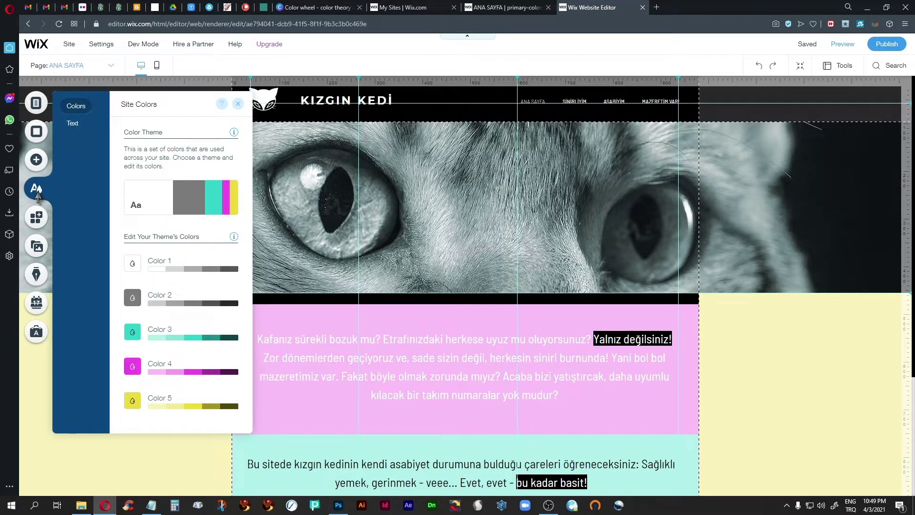
pyautogui.click(133, 402)
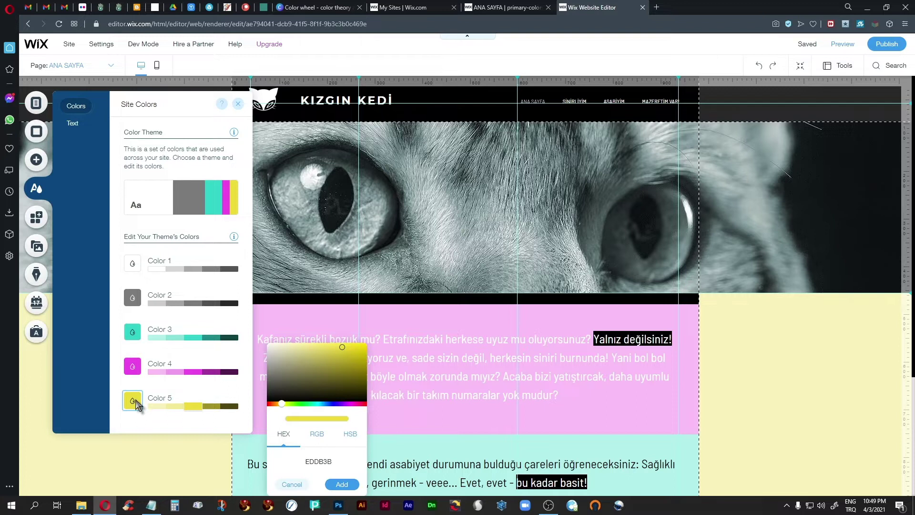
pyautogui.click(292, 484)
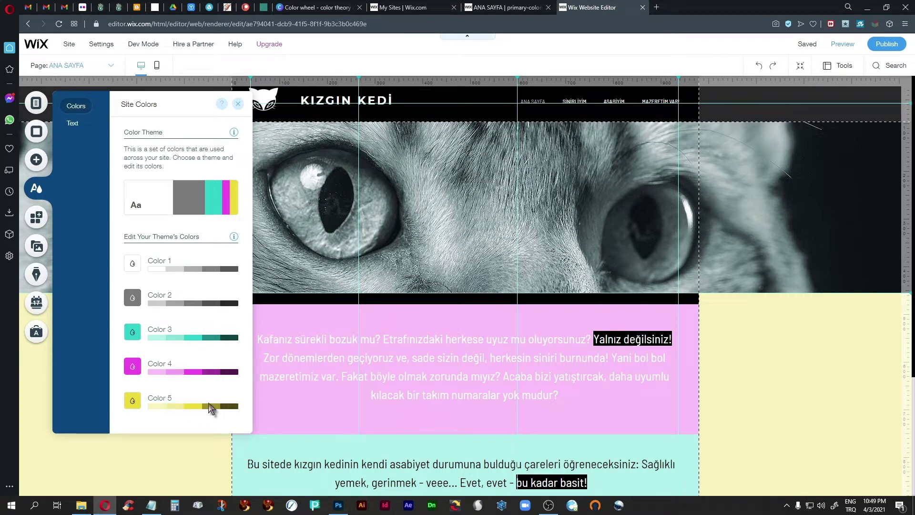
pyautogui.click(159, 406)
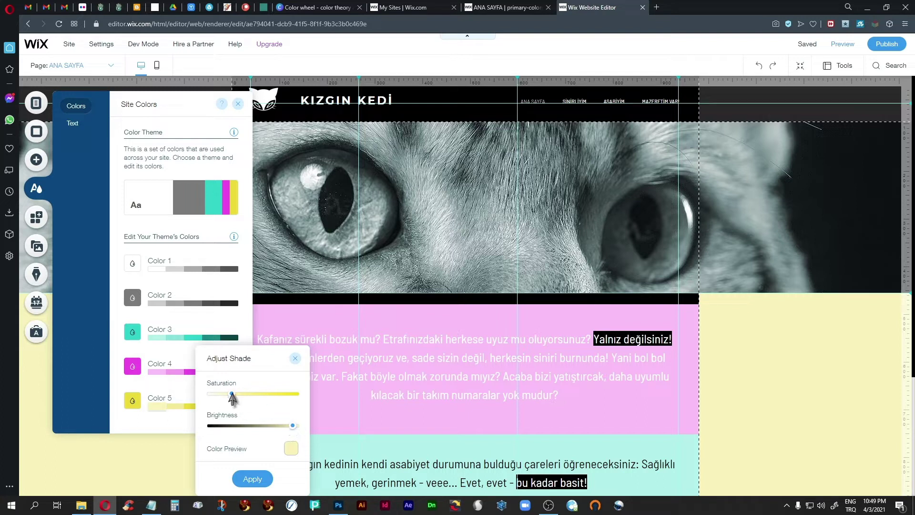
pyautogui.click(295, 357)
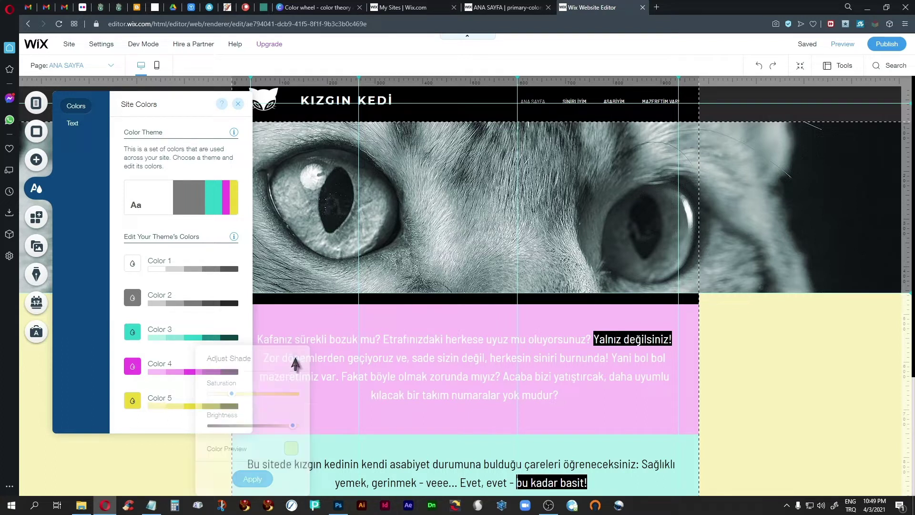
# Try a different saturation and brightness for the darkest shade of Color 5.
pyautogui.click(229, 407)
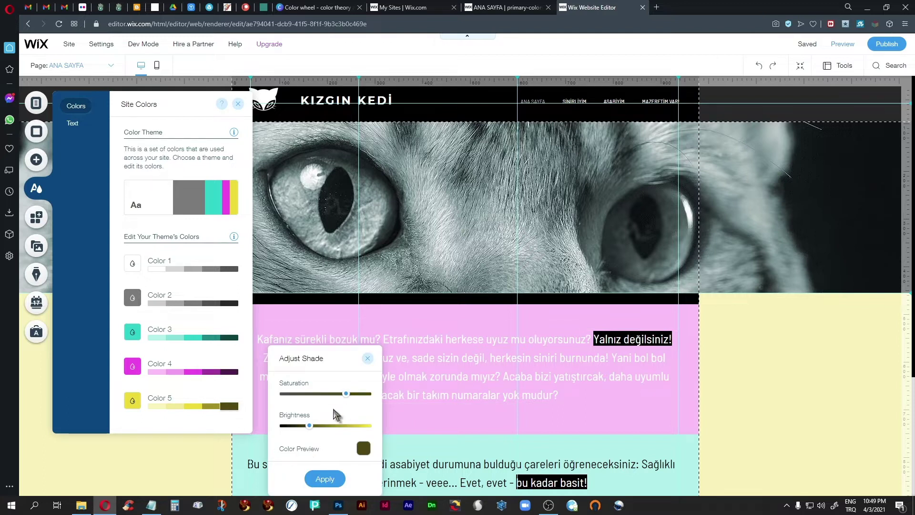
pyautogui.moveTo(309, 428); pyautogui.dragTo(332, 428)
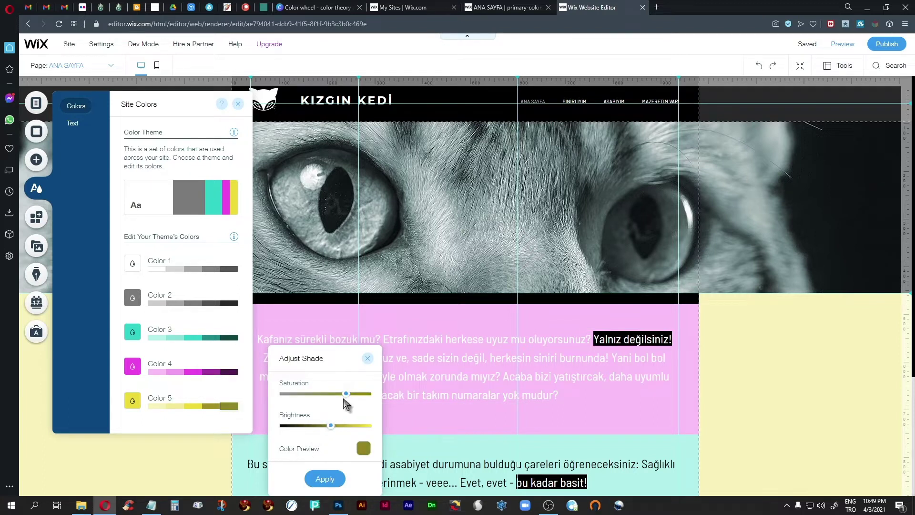
pyautogui.moveTo(346, 394); pyautogui.dragTo(314, 431)
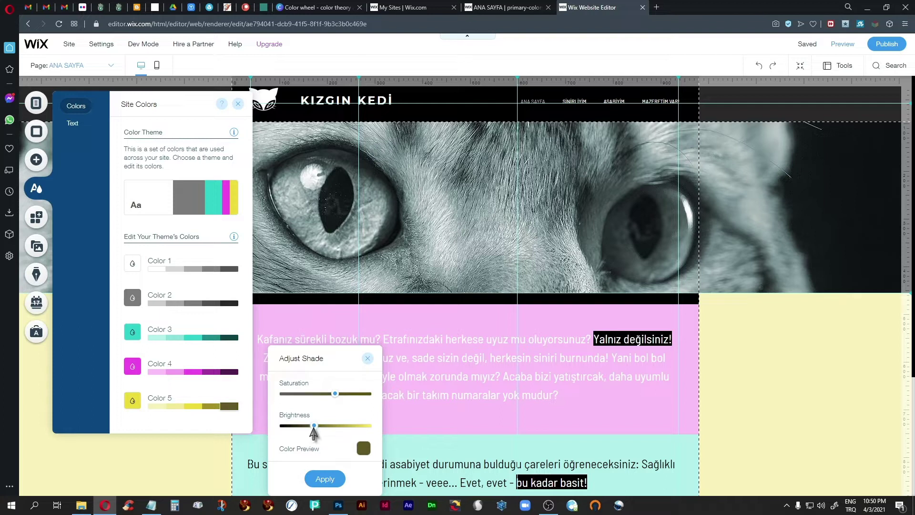
pyautogui.click(367, 358)
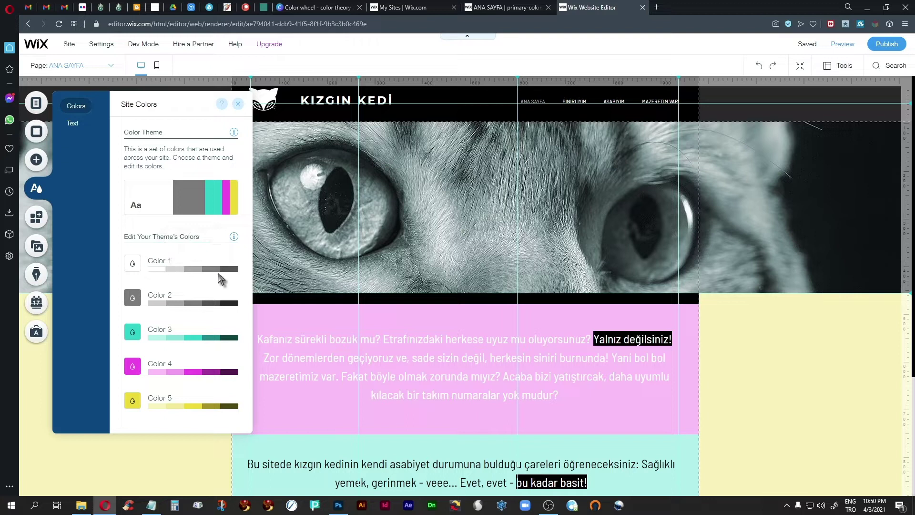
# Add a Heading 6 text element over the magenta section of the home page.
pyautogui.click(37, 159)
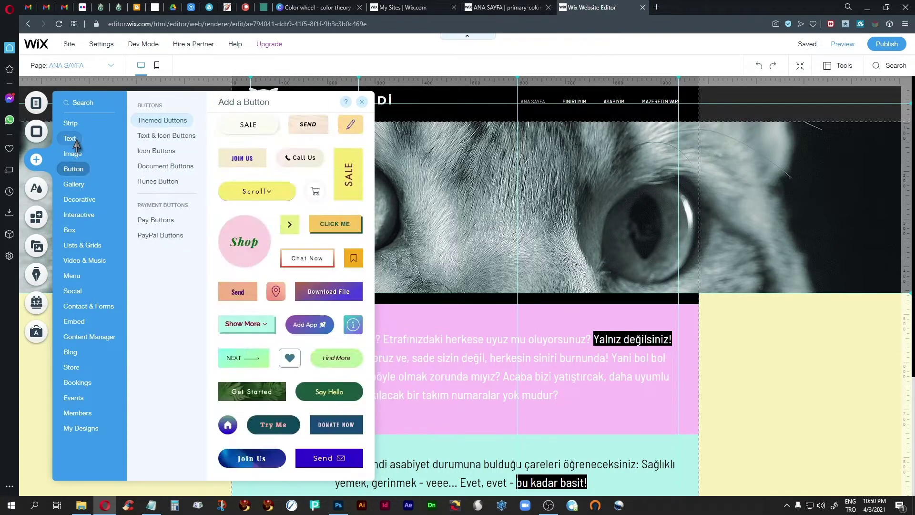
pyautogui.moveTo(71, 140)
pyautogui.moveTo(234, 281); pyautogui.dragTo(412, 331)
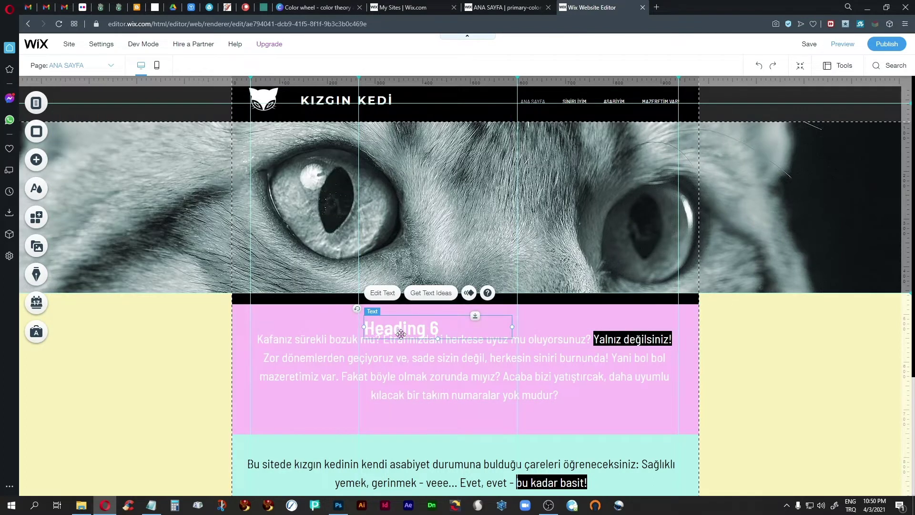
# Check the site's theme colors and delete the Heading 6 text from the magenta section.
pyautogui.click(35, 190)
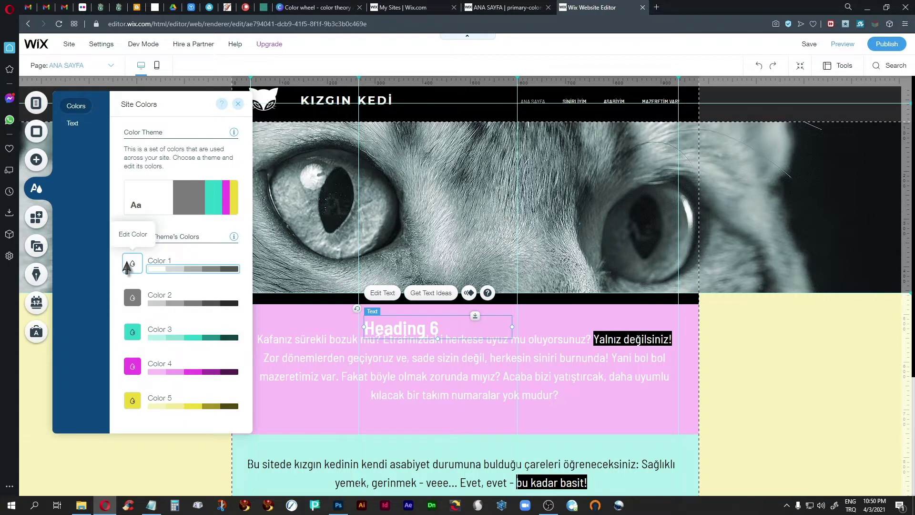
pyautogui.click(133, 445)
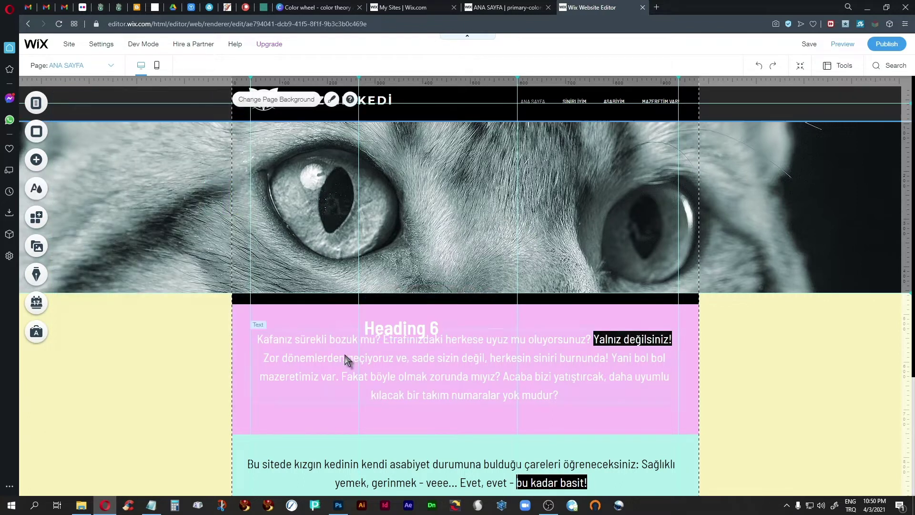
pyautogui.click(378, 328)
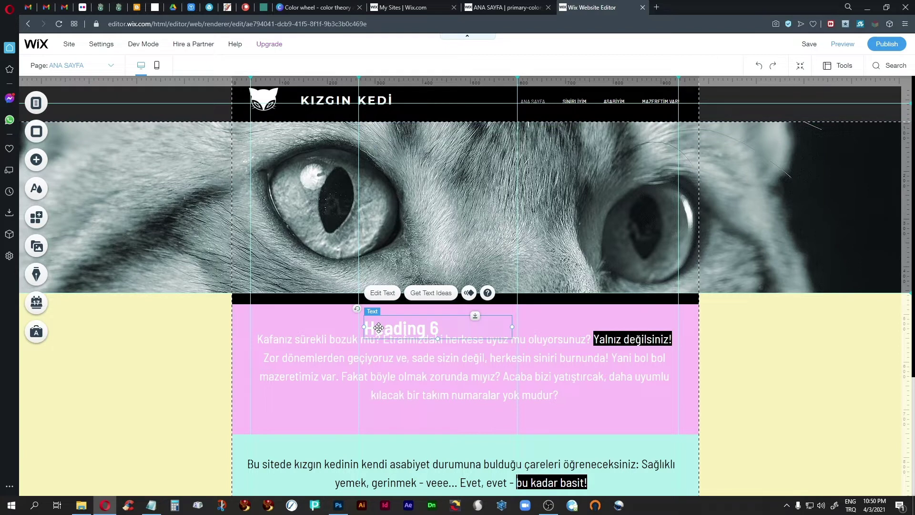
pyautogui.press('Delete')
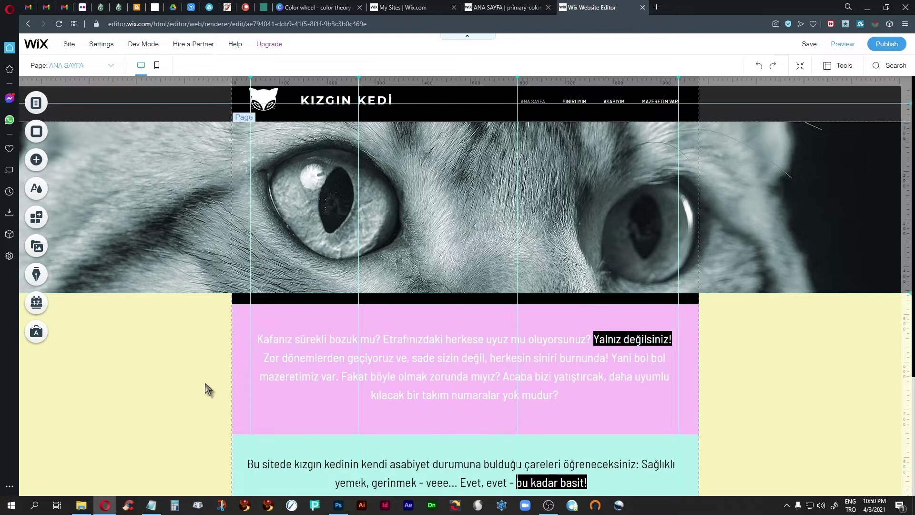
# Review the home page's colored sections in the editor and in the already open external preview.
pyautogui.scroll(-3, 190, 388)
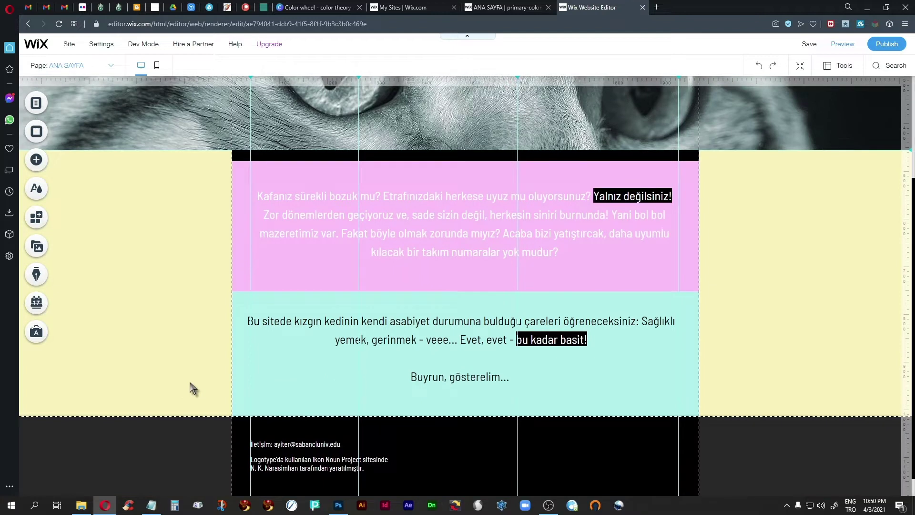
pyautogui.scroll(2, 191, 389)
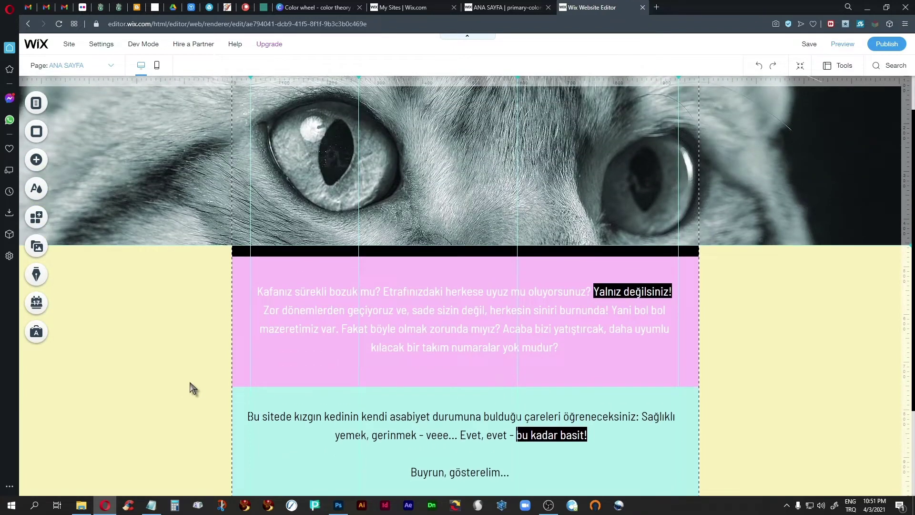
pyautogui.scroll(-1, 192, 388)
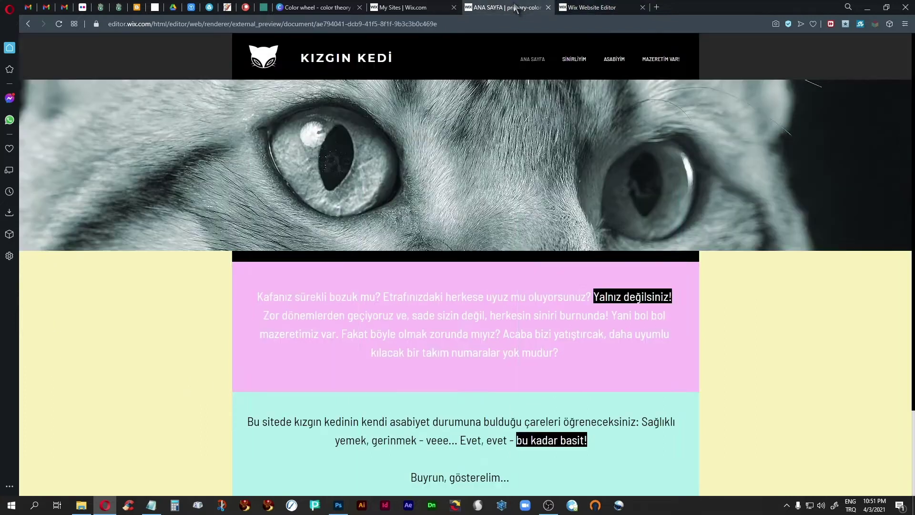
pyautogui.click(517, 8)
pyautogui.click(591, 7)
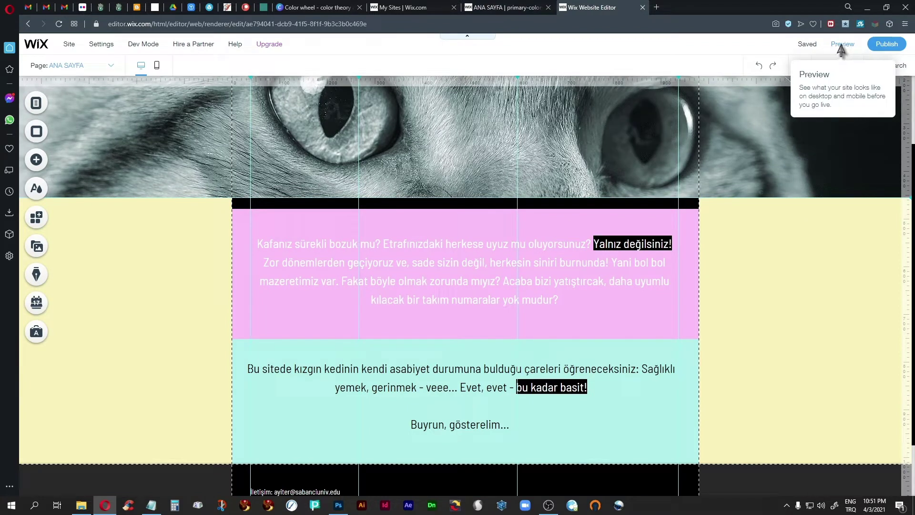
# Look at the home page in the editor's Preview mode and return to editing.
pyautogui.click(841, 44)
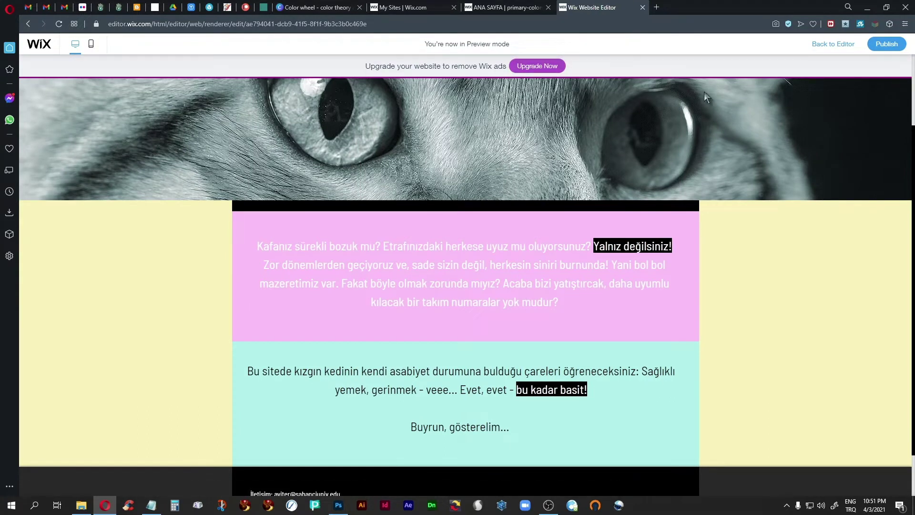
pyautogui.click(835, 44)
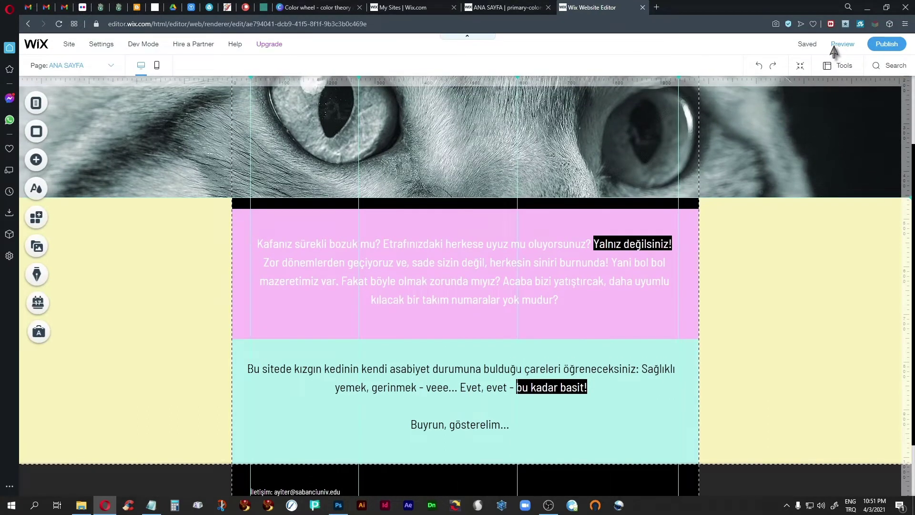
pyautogui.click(838, 43)
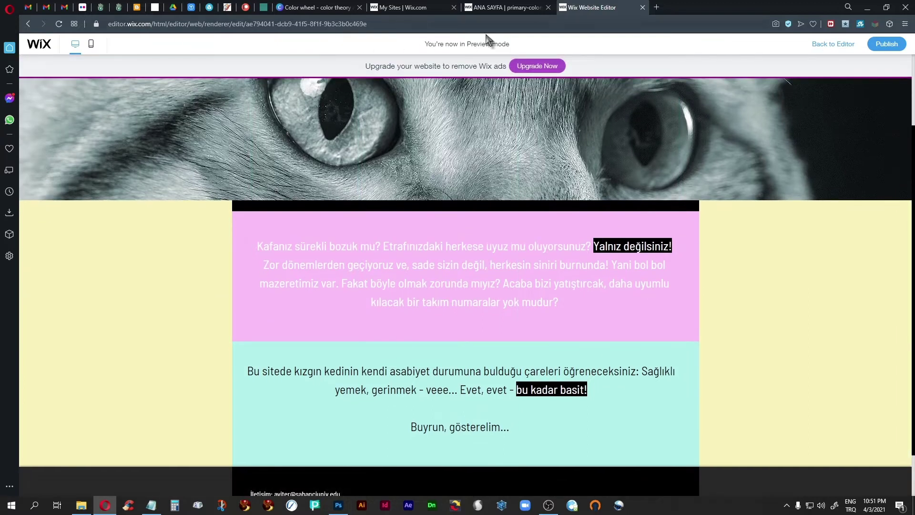
pyautogui.click(829, 44)
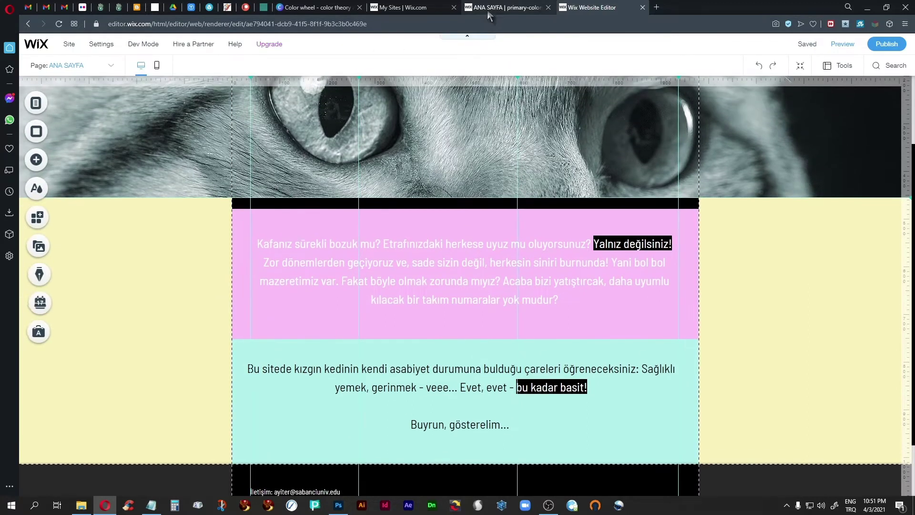
# Locate the Preview Site action for the Angrycat color site in My Sites and bring up the home page preview.
pyautogui.click(410, 8)
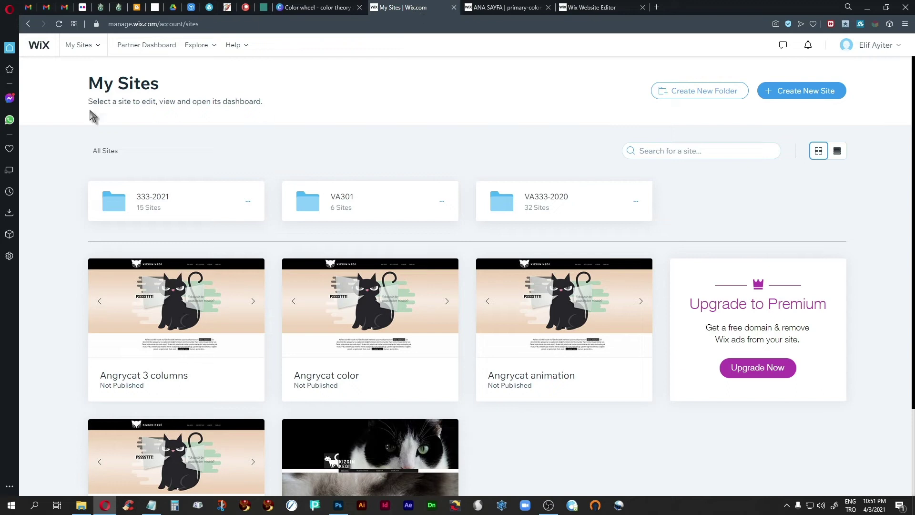
pyautogui.moveTo(414, 320)
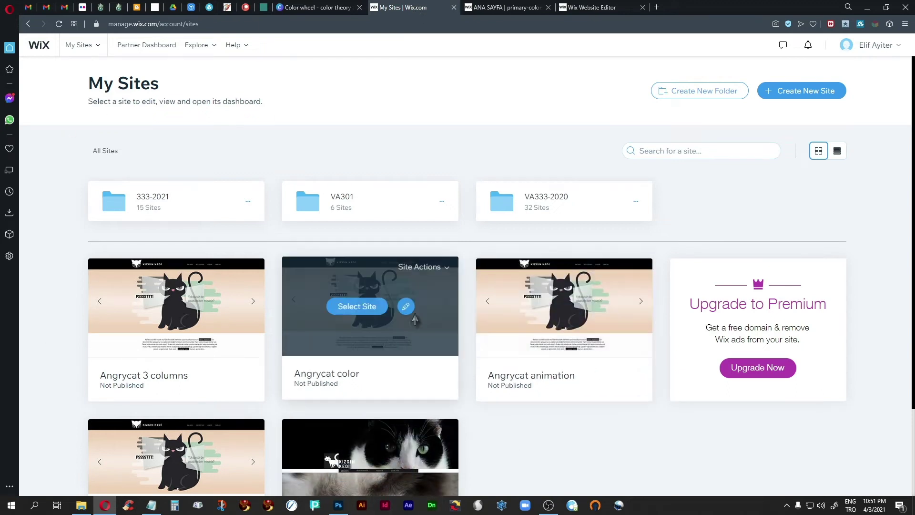
pyautogui.click(446, 268)
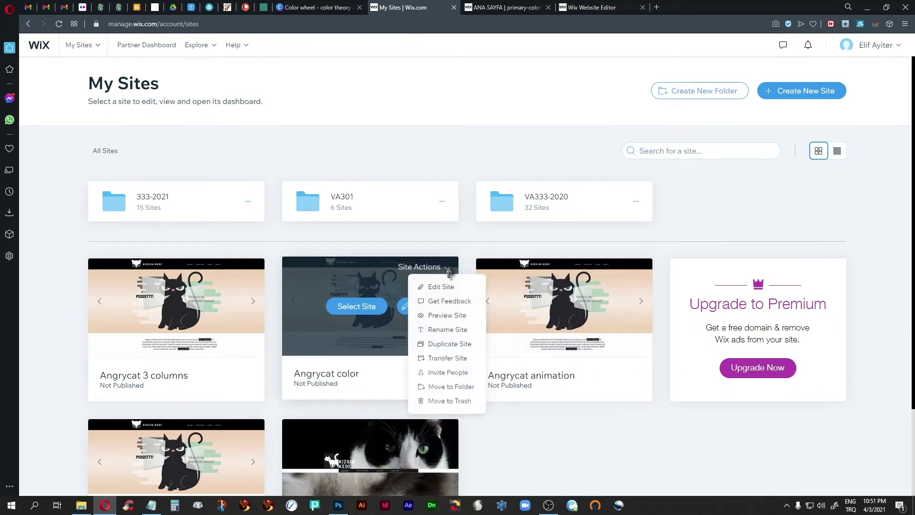
pyautogui.click(436, 316)
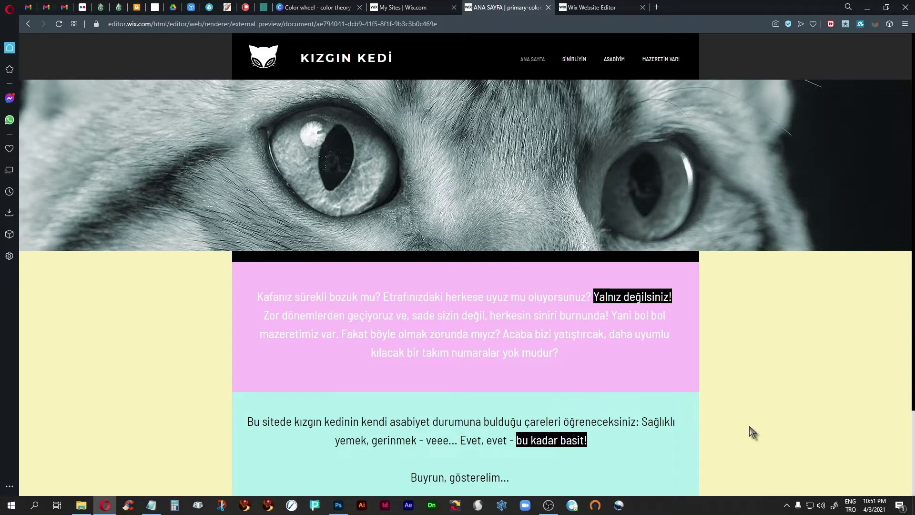
# View the home page preview in full screen from header to footer, and exit full screen.
pyautogui.press('F11')
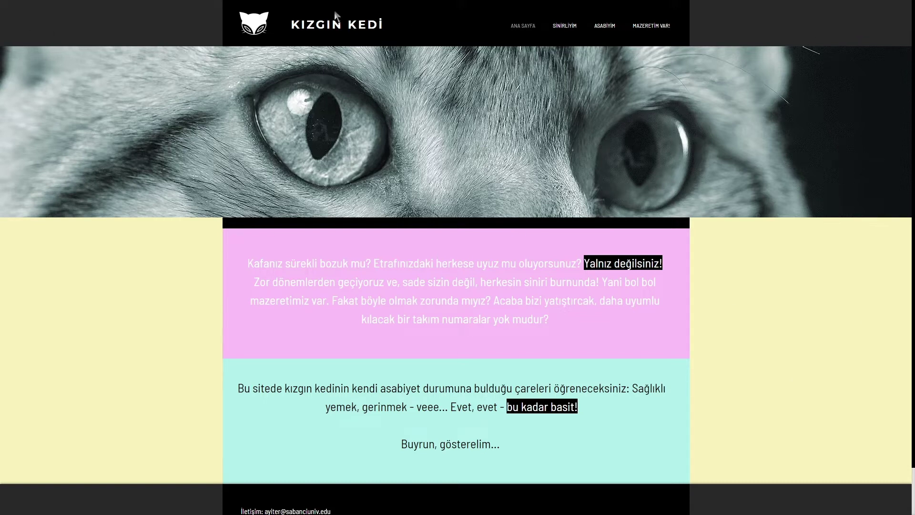
pyautogui.scroll(-1, 407, 302)
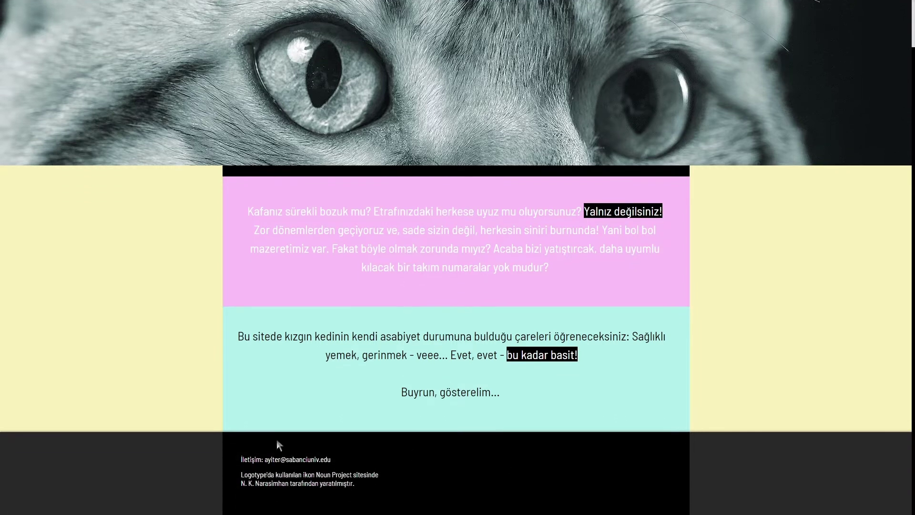
pyautogui.scroll(1, 543, 484)
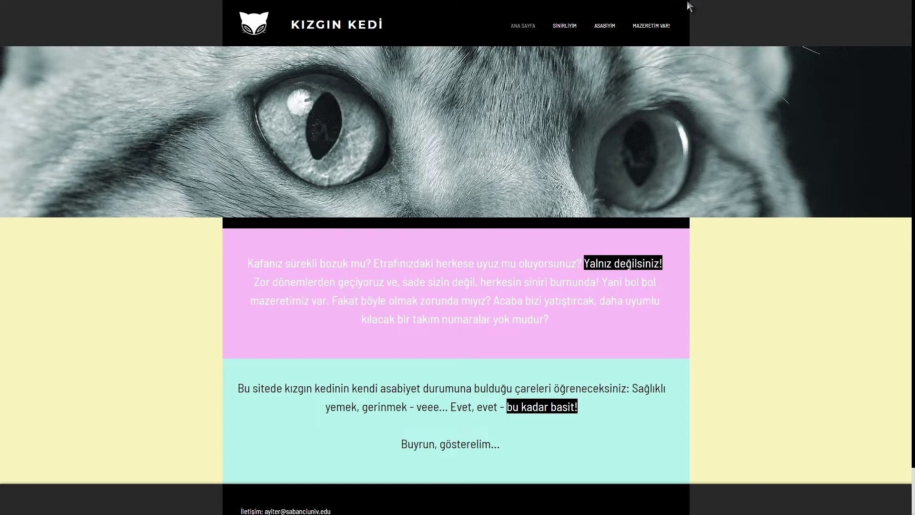
pyautogui.press('F11')
# Return to the editor and move the magenta container box aside to uncover the turquoise page area behind it.
pyautogui.hotkey('ctrl', 'shift', 'p')
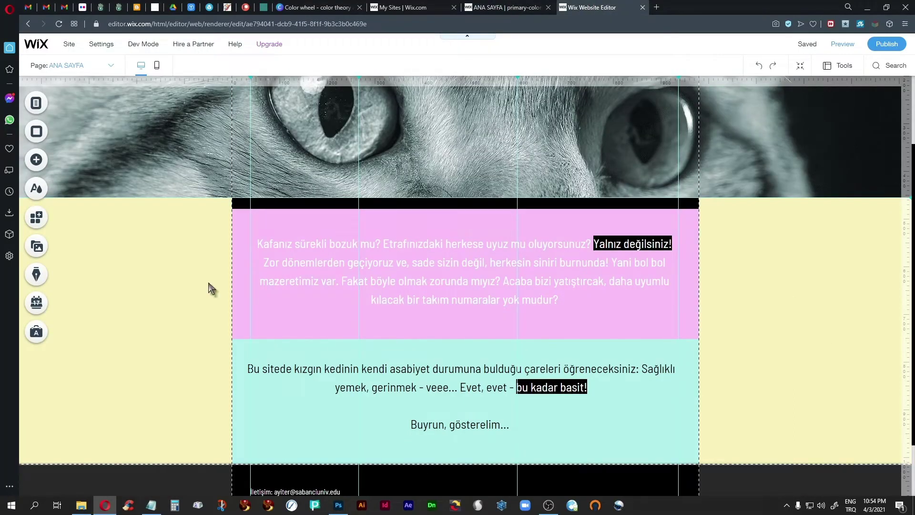
pyautogui.click(248, 303)
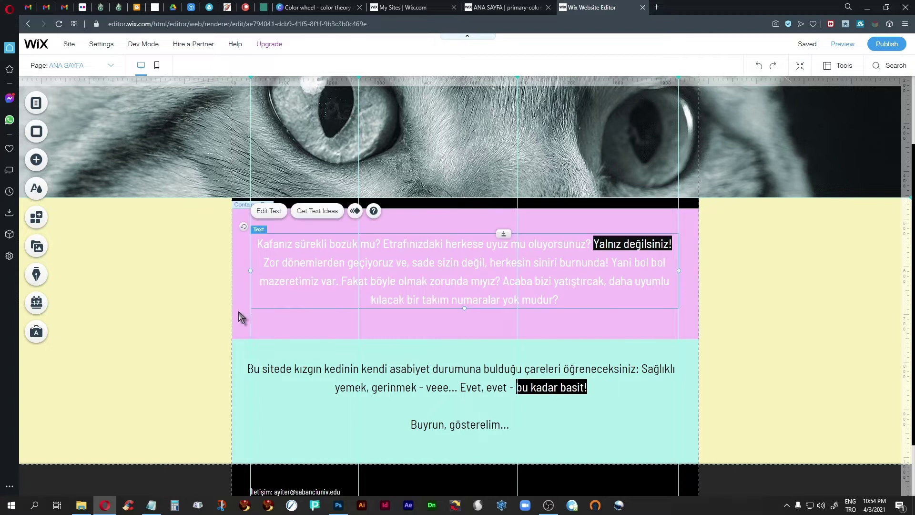
pyautogui.click(238, 312)
pyautogui.moveTo(238, 312); pyautogui.dragTo(657, 317)
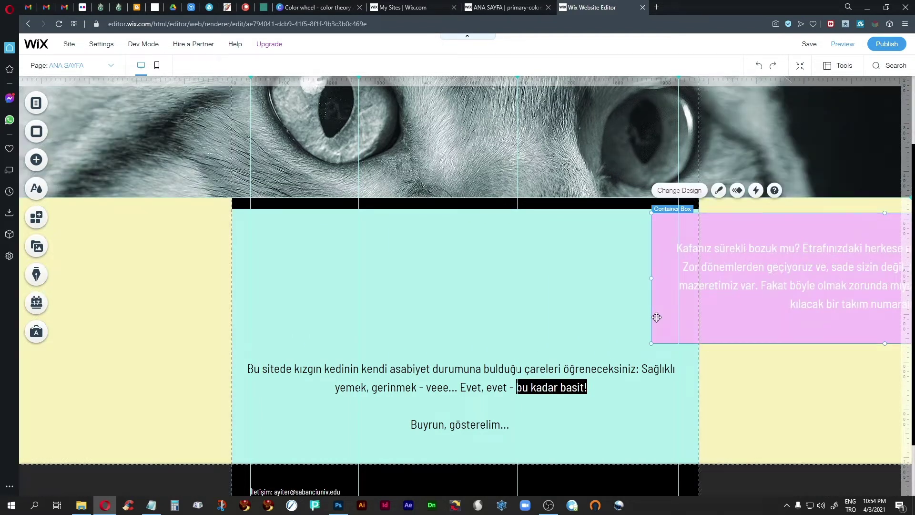
# Check which theme color fills the home page background, and close the background settings without changing it.
pyautogui.rightClick(156, 273)
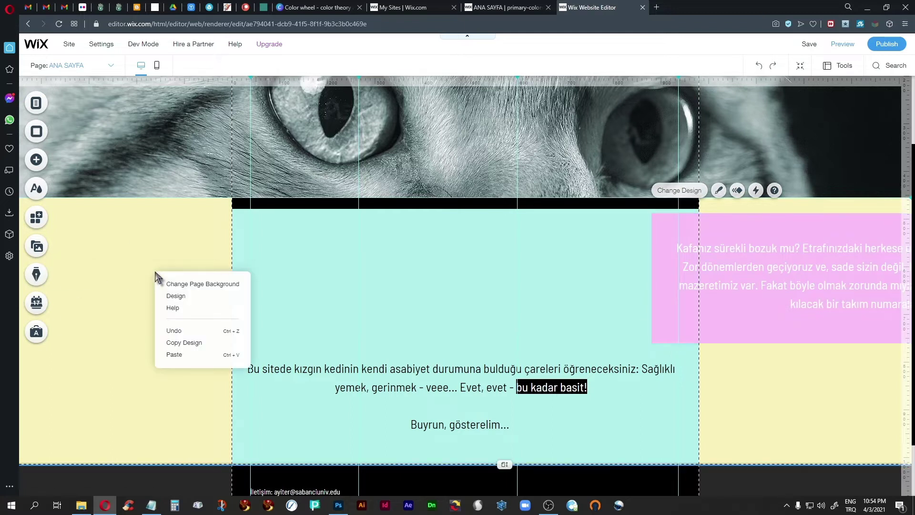
pyautogui.click(187, 285)
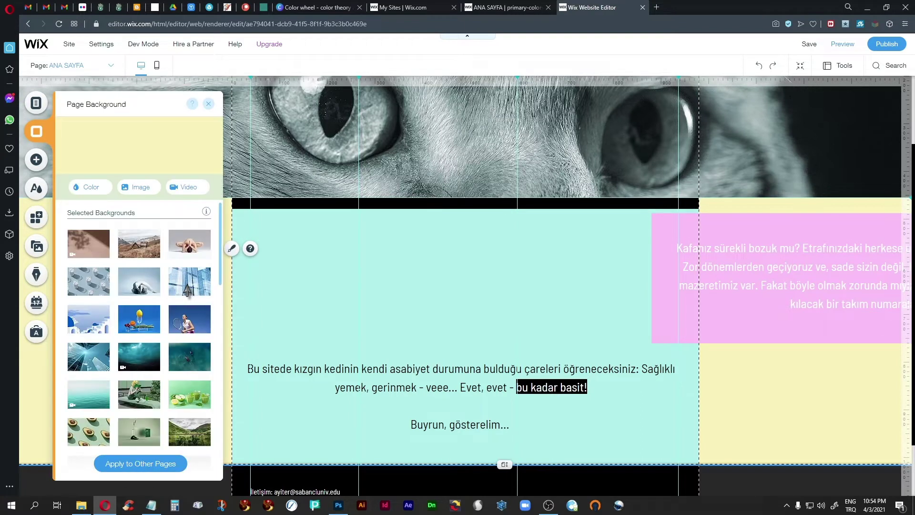
pyautogui.click(84, 186)
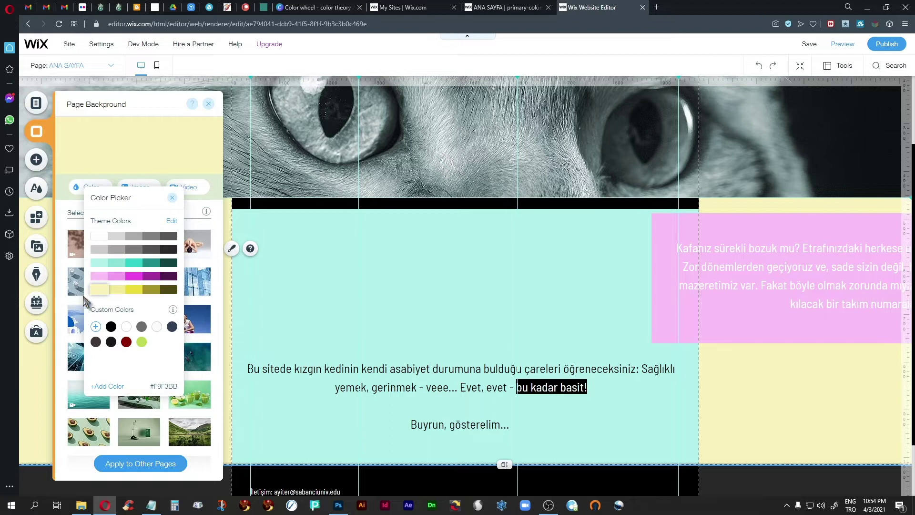
pyautogui.click(172, 197)
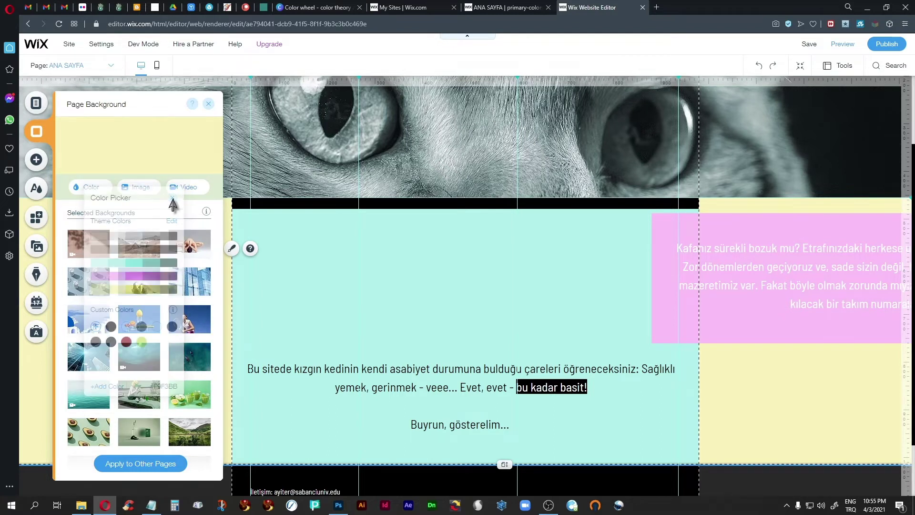
pyautogui.click(208, 106)
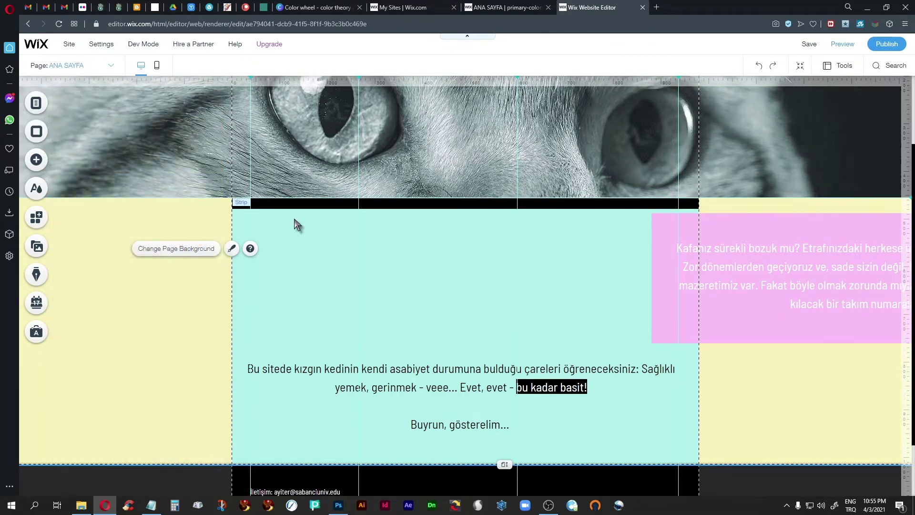
# Give the home page the solid white preset design and recolor its fill with the light turquoise theme color #B2EFEB.
pyautogui.rightClick(367, 270)
pyautogui.click(442, 245)
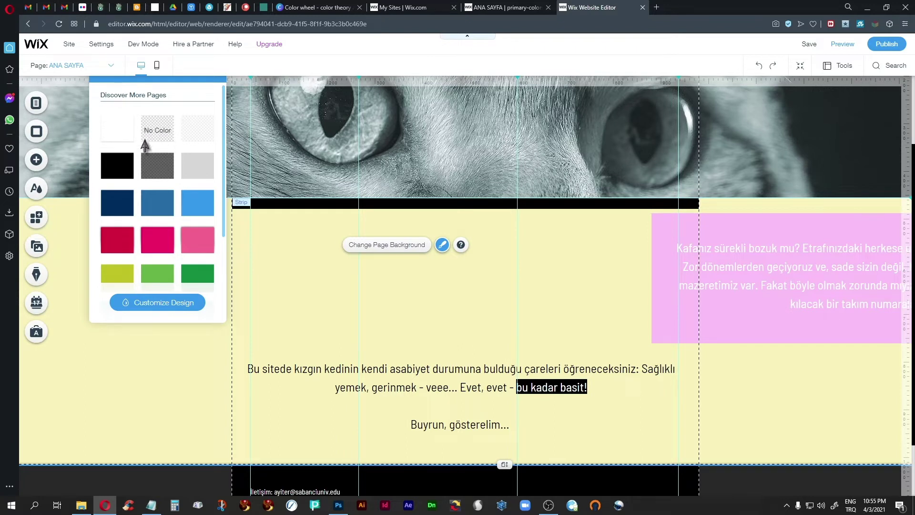
pyautogui.click(115, 137)
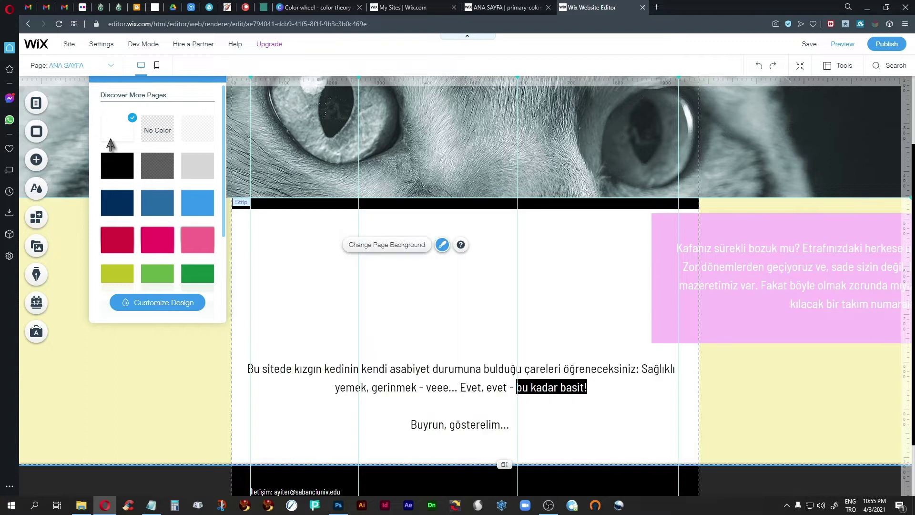
pyautogui.click(152, 304)
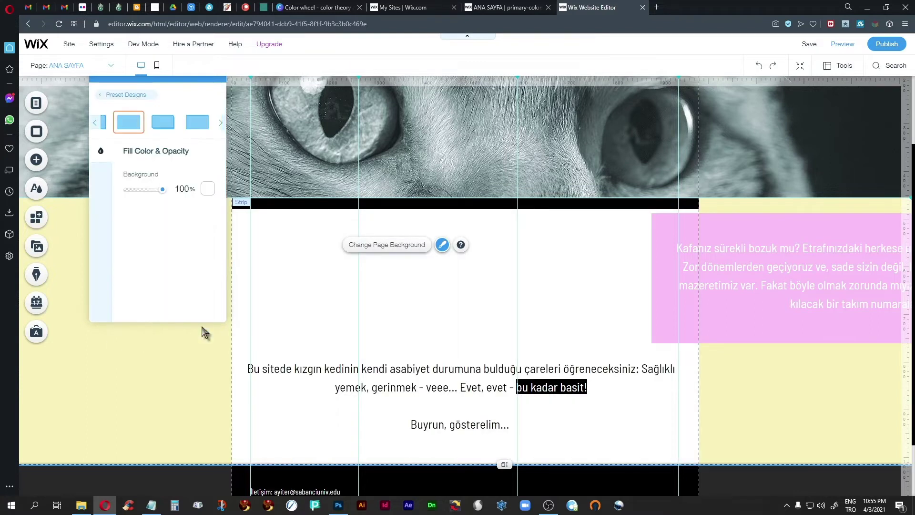
pyautogui.click(208, 188)
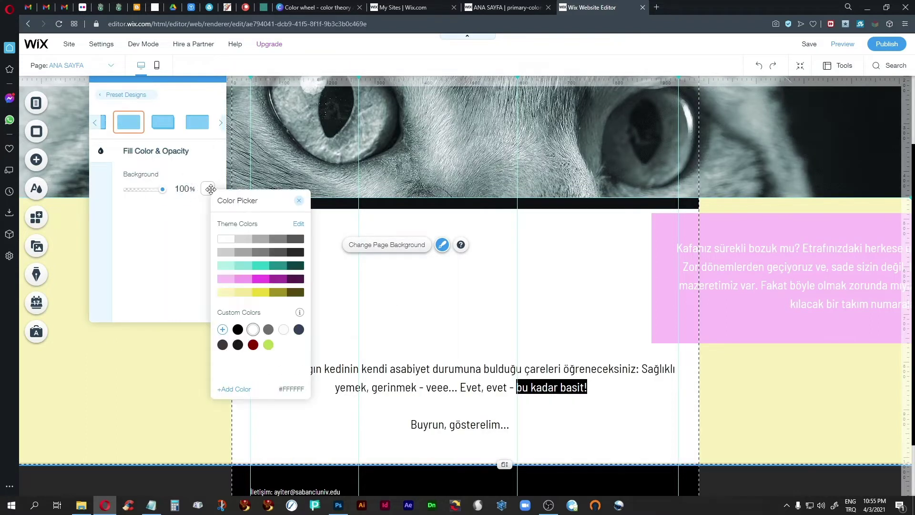
pyautogui.click(225, 265)
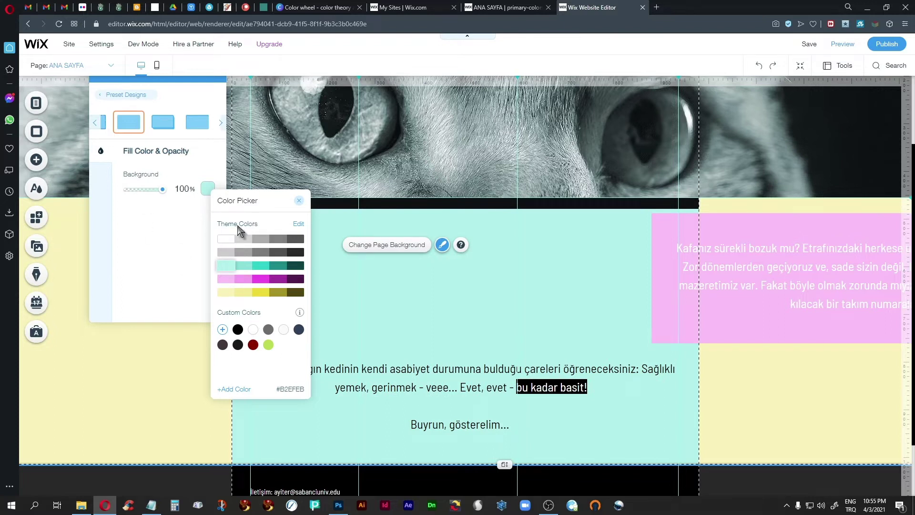
pyautogui.click(300, 200)
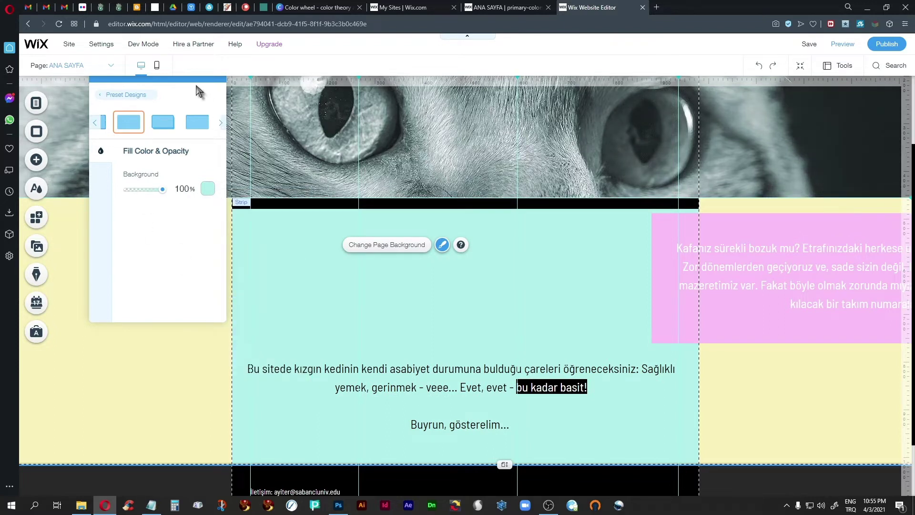
pyautogui.moveTo(189, 80); pyautogui.dragTo(178, 127)
pyautogui.click(201, 117)
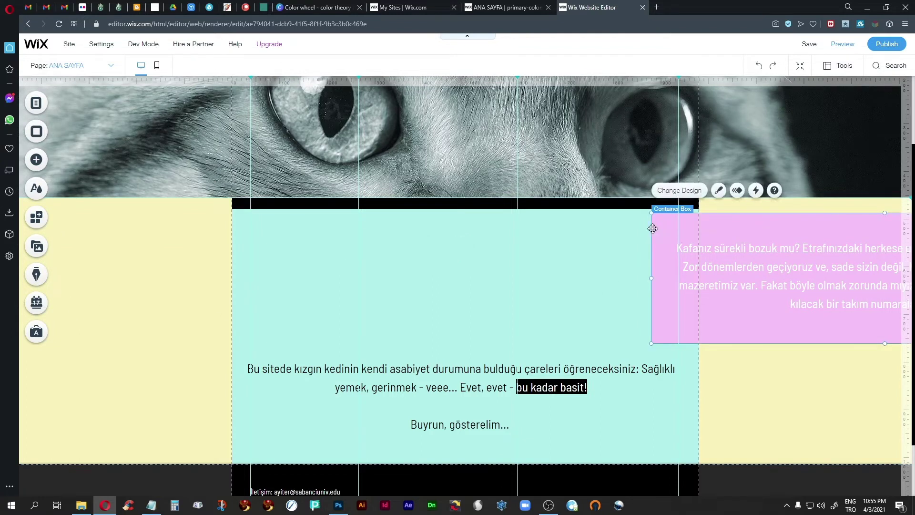
# Move the magenta container box back to x: 0, y: 479, and browse the box styles that can be added.
pyautogui.moveTo(659, 227); pyautogui.dragTo(243, 218)
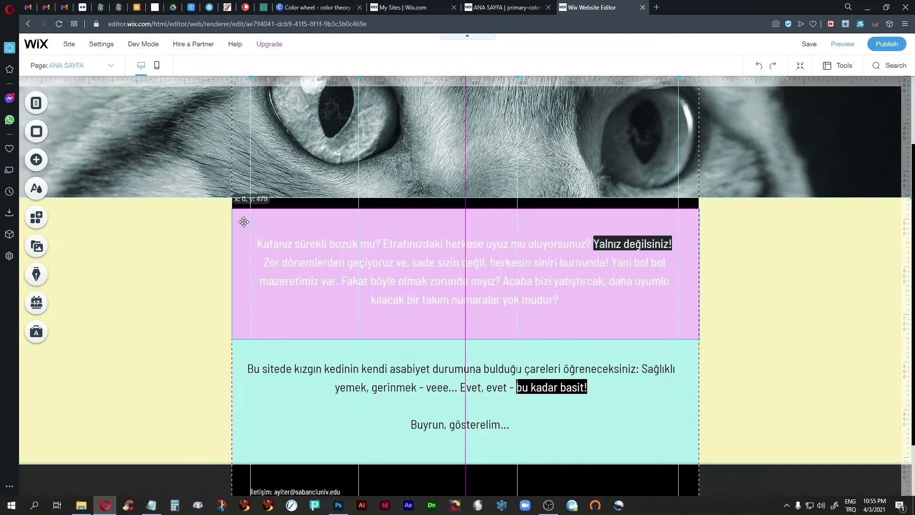
pyautogui.click(42, 164)
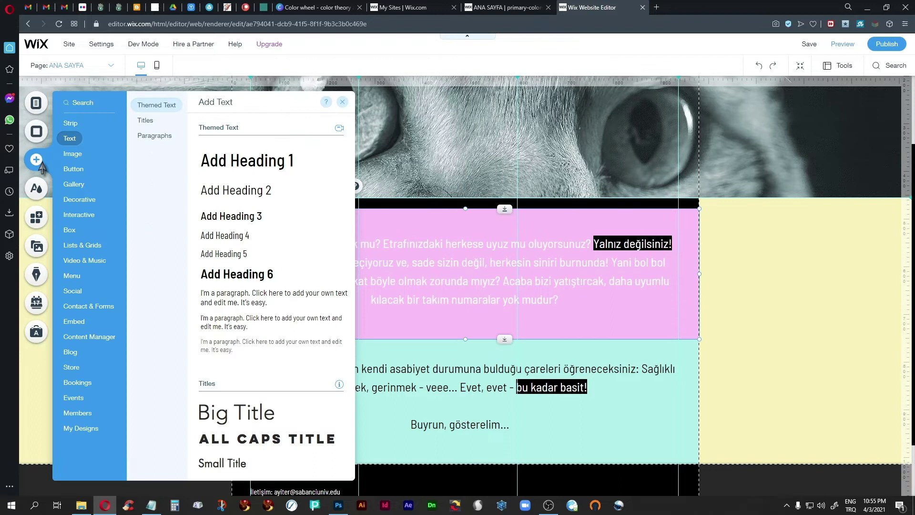
pyautogui.click(67, 230)
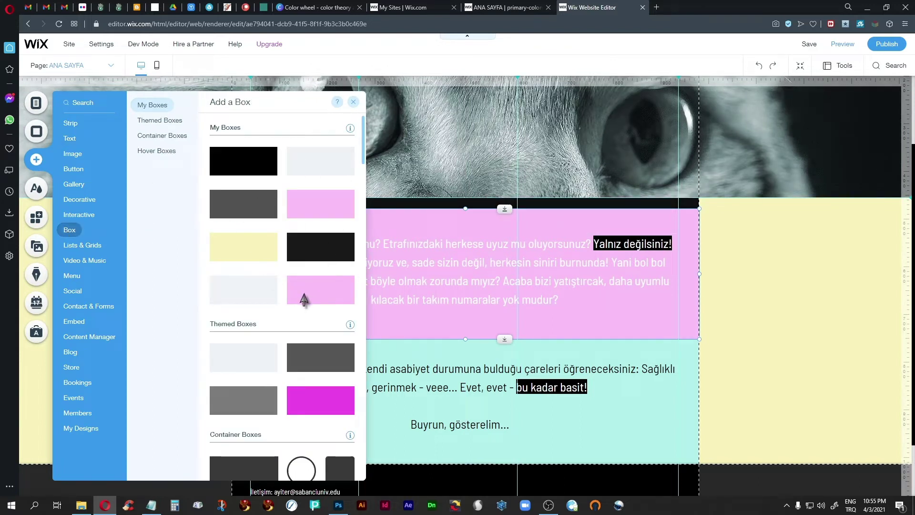
pyautogui.scroll(-2, 241, 355)
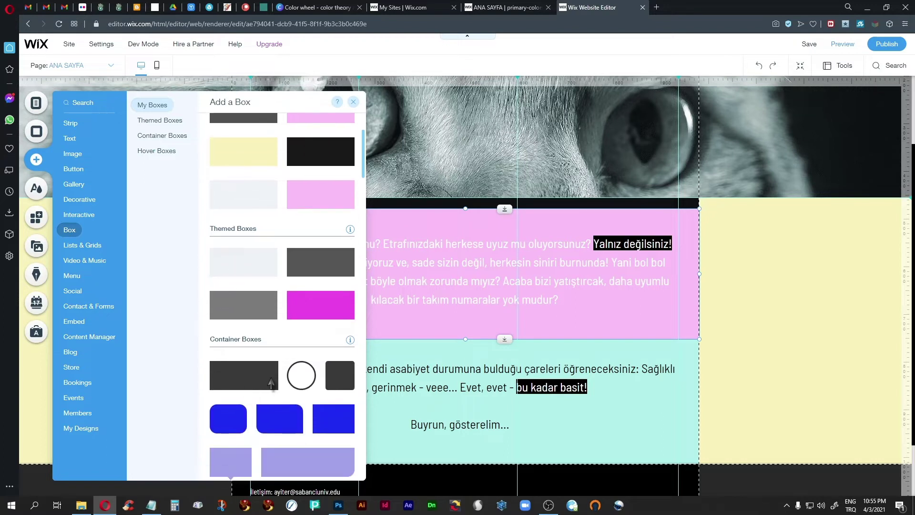
pyautogui.scroll(2, 248, 286)
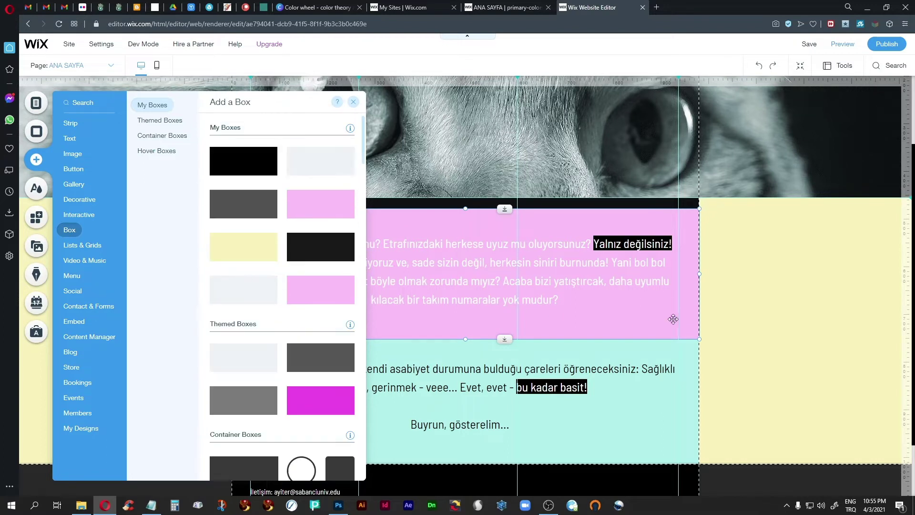
pyautogui.click(766, 321)
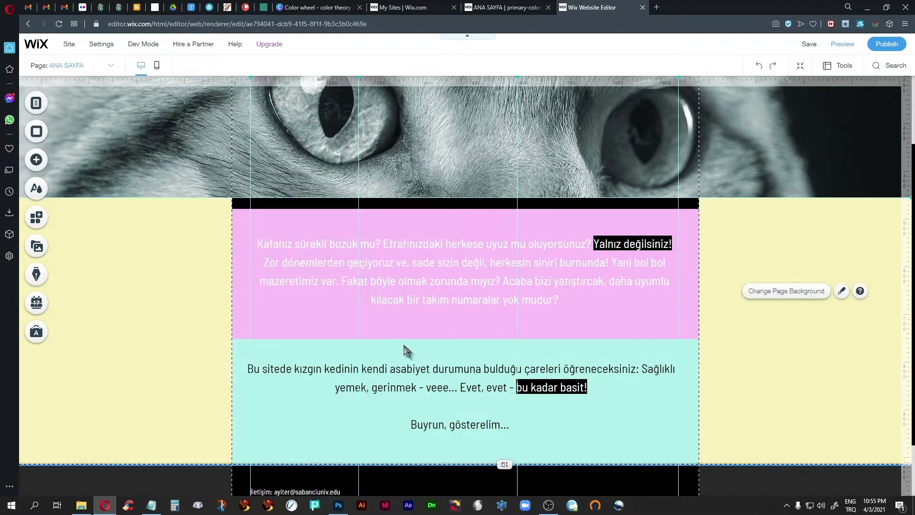
# Inspect the text elements on the magenta and turquoise sections and the cat-eyes photo strip of the home page.
pyautogui.click(253, 229)
pyautogui.click(491, 285)
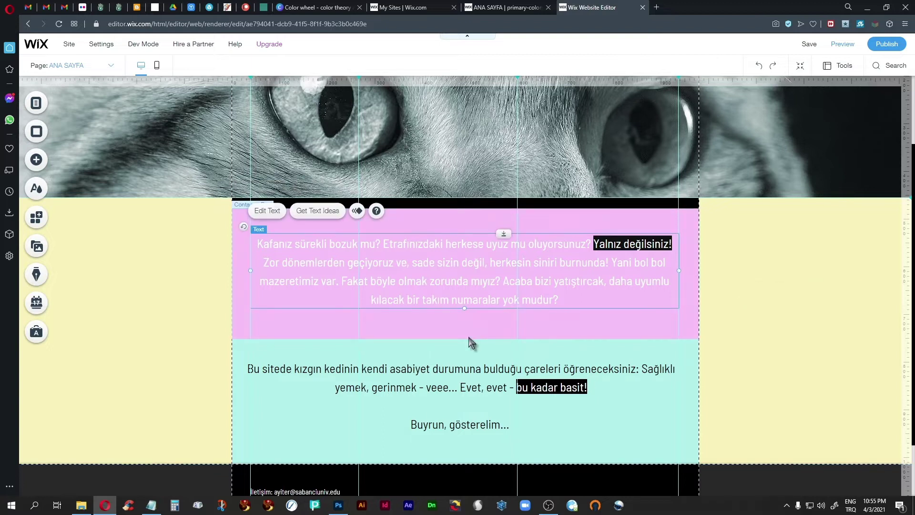
pyautogui.click(471, 386)
pyautogui.scroll(2, 719, 407)
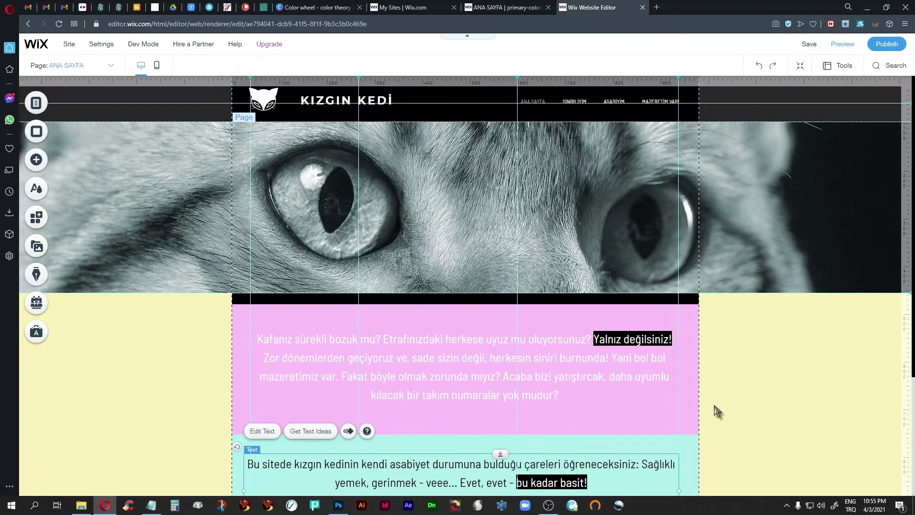
pyautogui.click(196, 188)
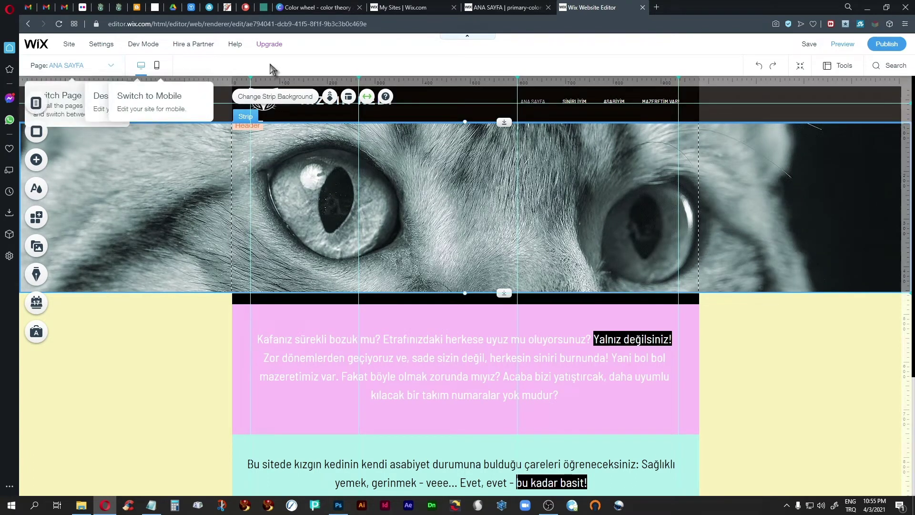
# Compare the color combinations of the Sinirliyim, Asabiyim and Mazeretim Var! pages in the external preview, and return to Ana Sayfa.
pyautogui.click(497, 7)
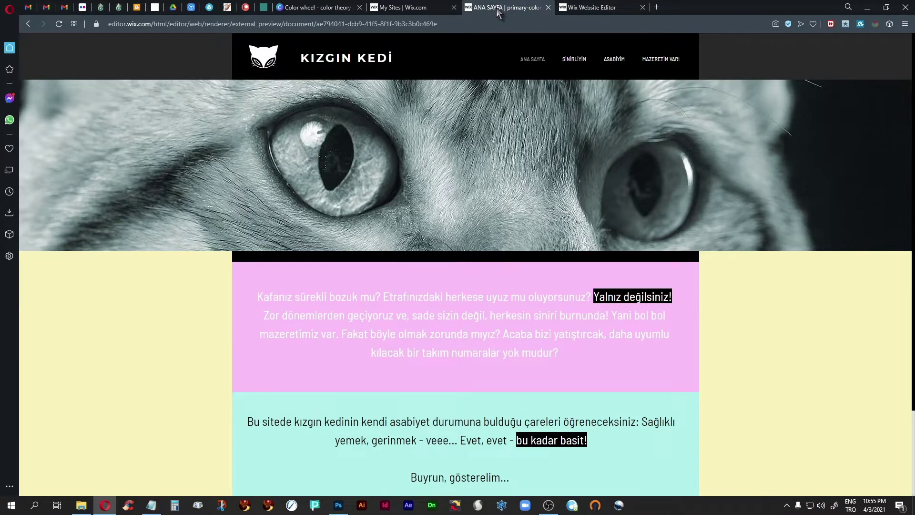
pyautogui.click(572, 65)
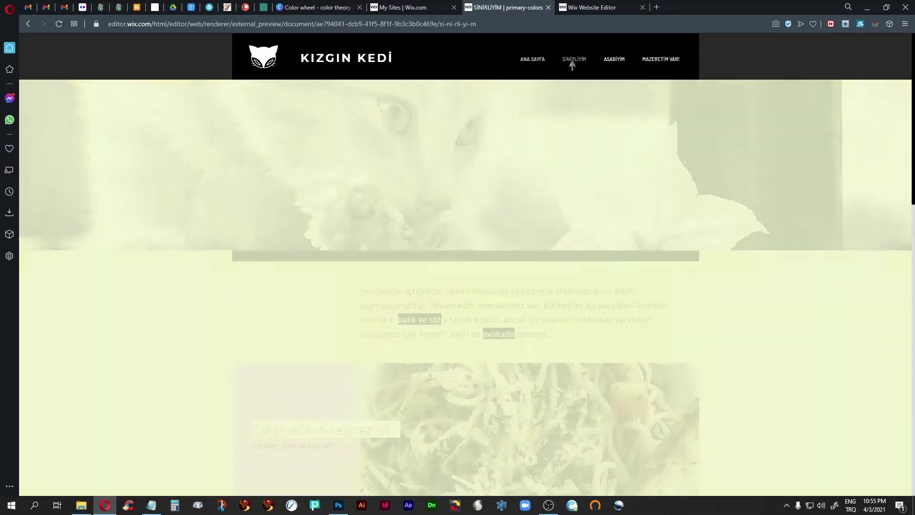
pyautogui.click(614, 62)
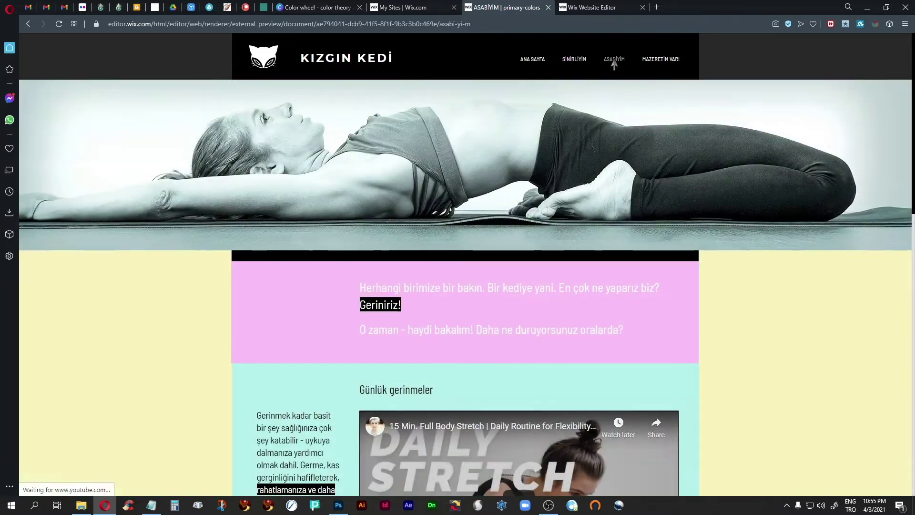
pyautogui.click(656, 62)
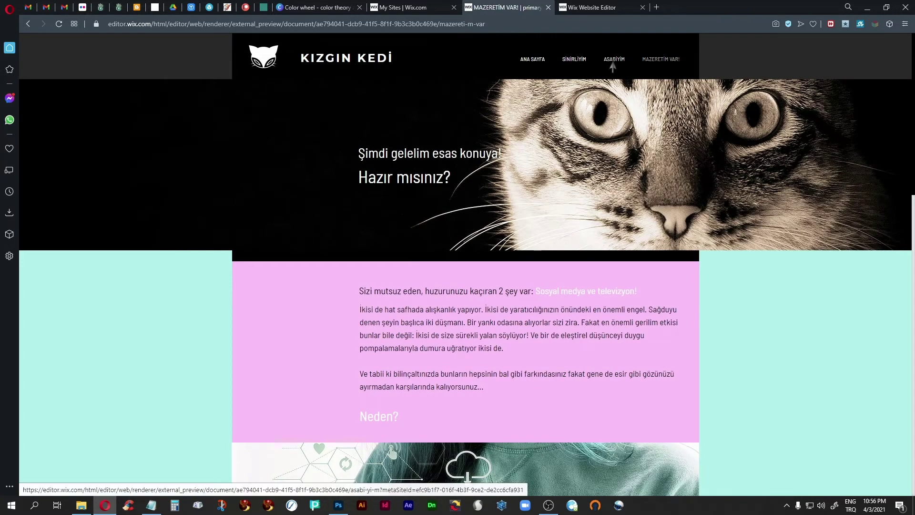
pyautogui.click(613, 64)
pyautogui.click(567, 65)
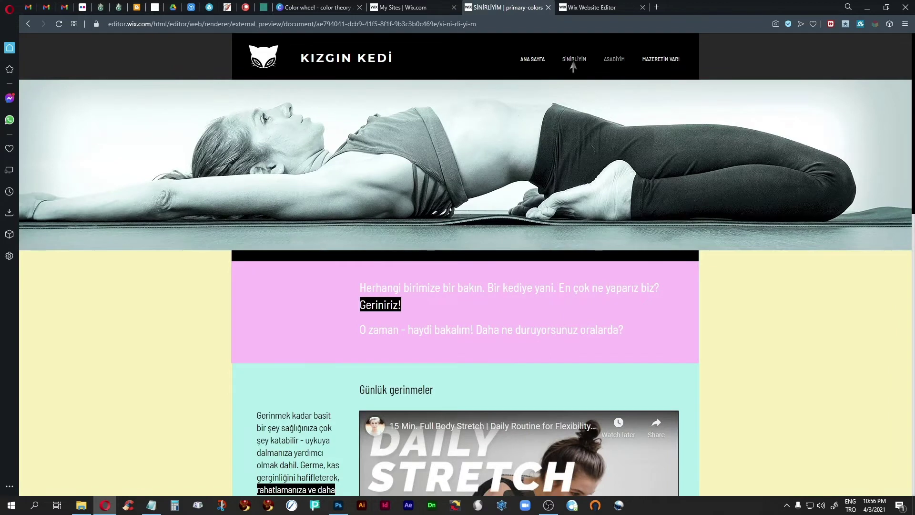
pyautogui.click(532, 60)
# Check the home page header in the editor, and revisit the Sinirliyim, Asabiyim and Mazeretim Var! pages in the external preview.
pyautogui.click(593, 8)
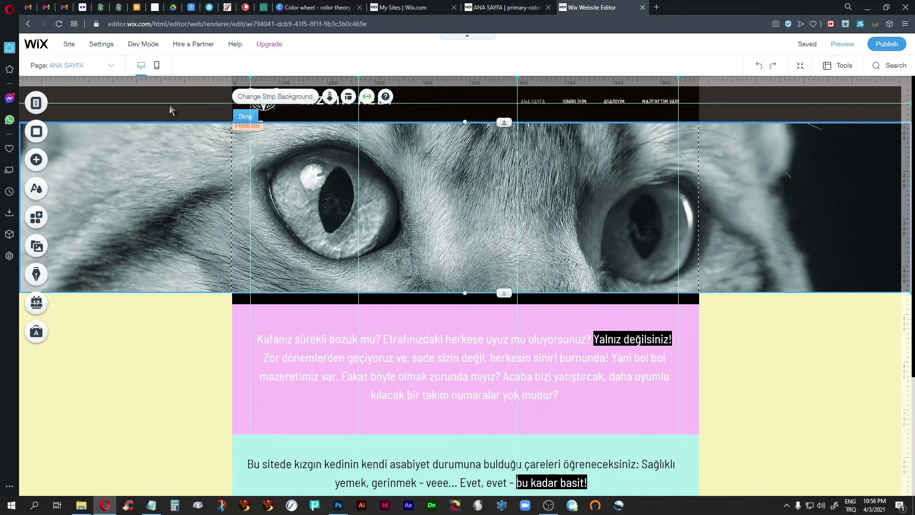
pyautogui.click(764, 113)
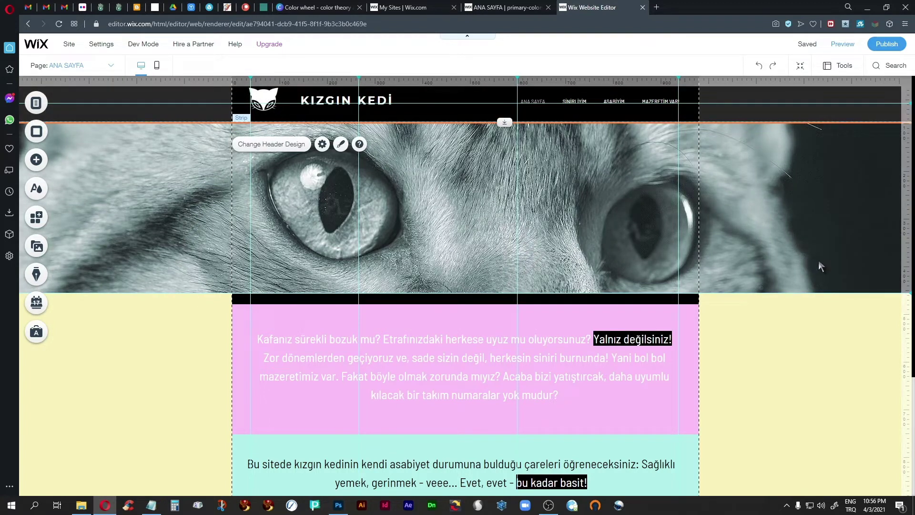
pyautogui.click(495, 6)
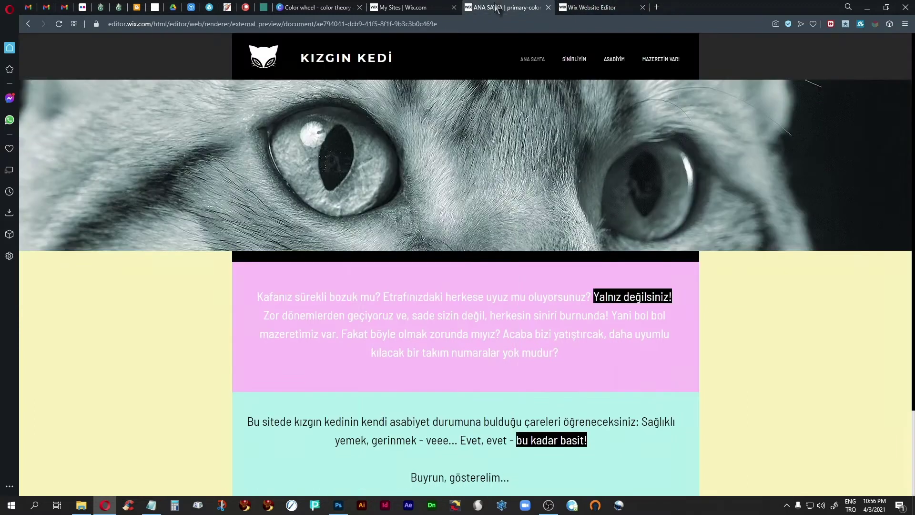
pyautogui.click(575, 60)
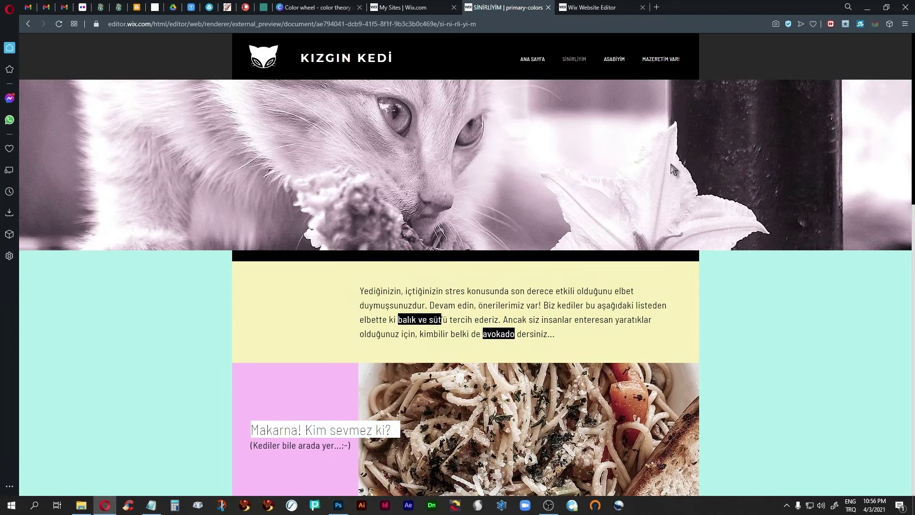
pyautogui.click(614, 60)
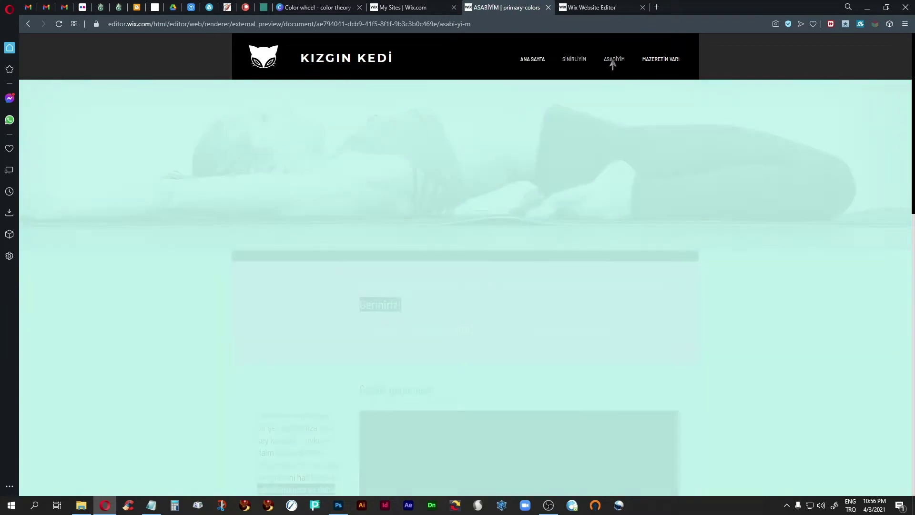
pyautogui.click(665, 60)
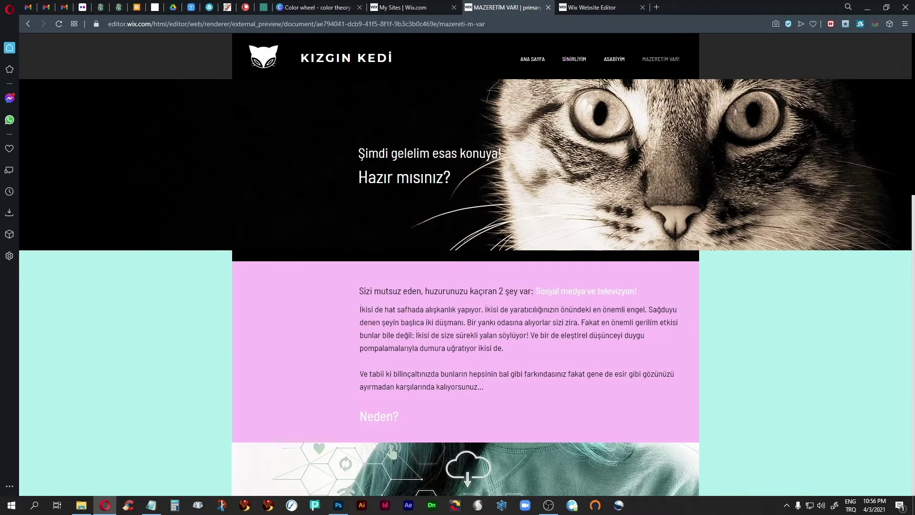
# Cycle through Ana Sayfa, Sinirliyim, Asabiyim and Mazeretim Var! in the external preview to compare their page background and box colors.
pyautogui.click(523, 64)
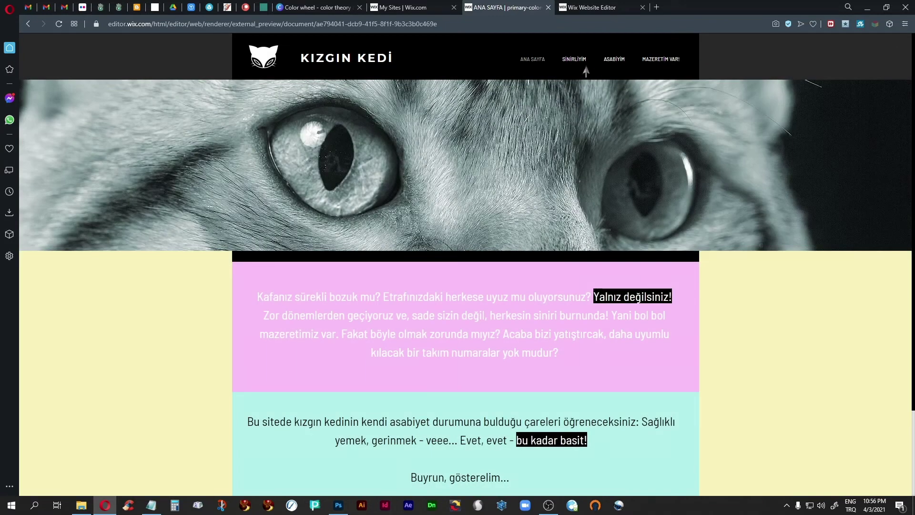
pyautogui.click(574, 62)
pyautogui.click(659, 60)
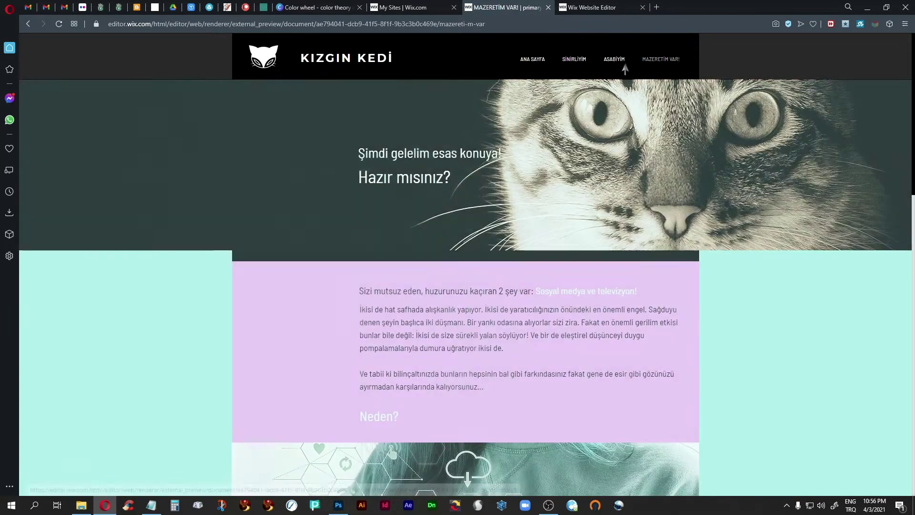
pyautogui.click(621, 63)
pyautogui.click(531, 63)
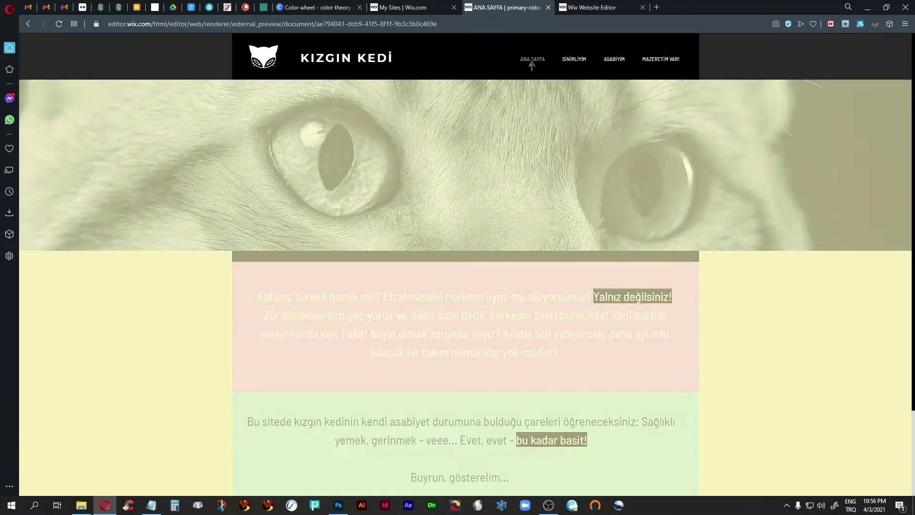
pyautogui.click(572, 67)
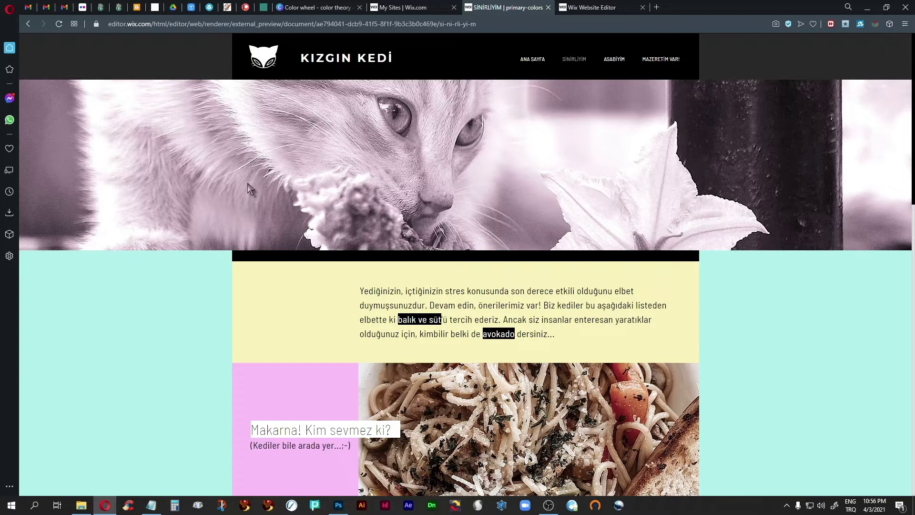
pyautogui.click(611, 61)
pyautogui.click(659, 63)
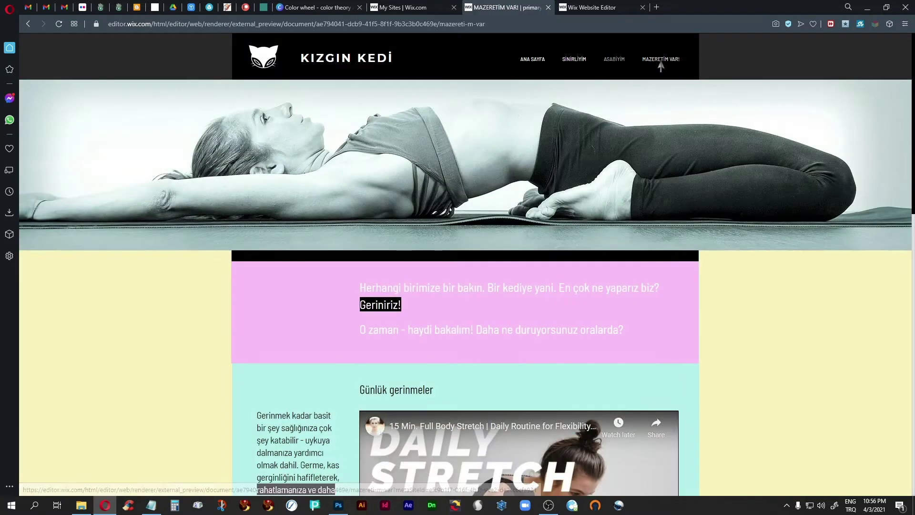
pyautogui.click(532, 59)
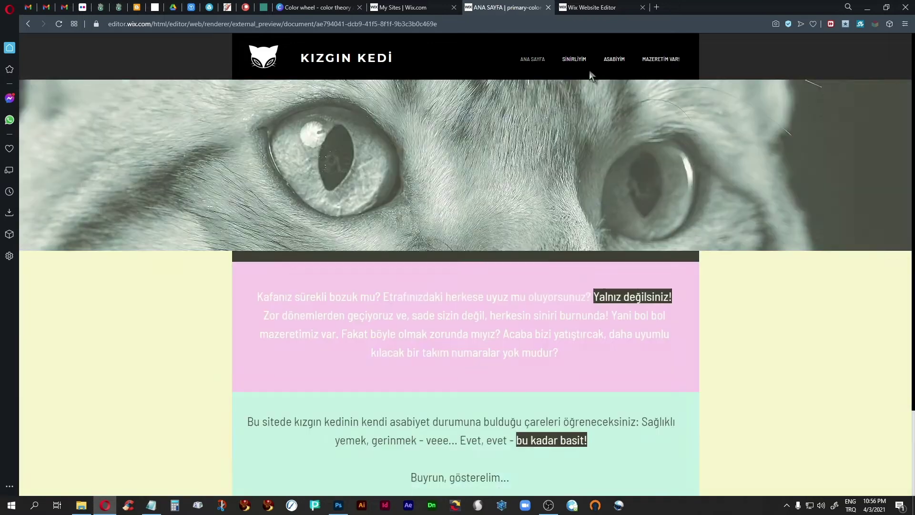
pyautogui.click(574, 59)
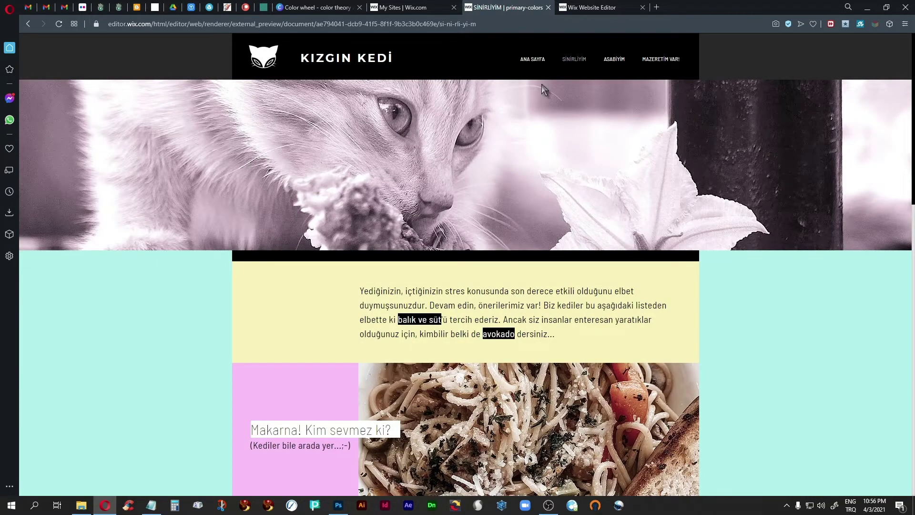
pyautogui.click(533, 59)
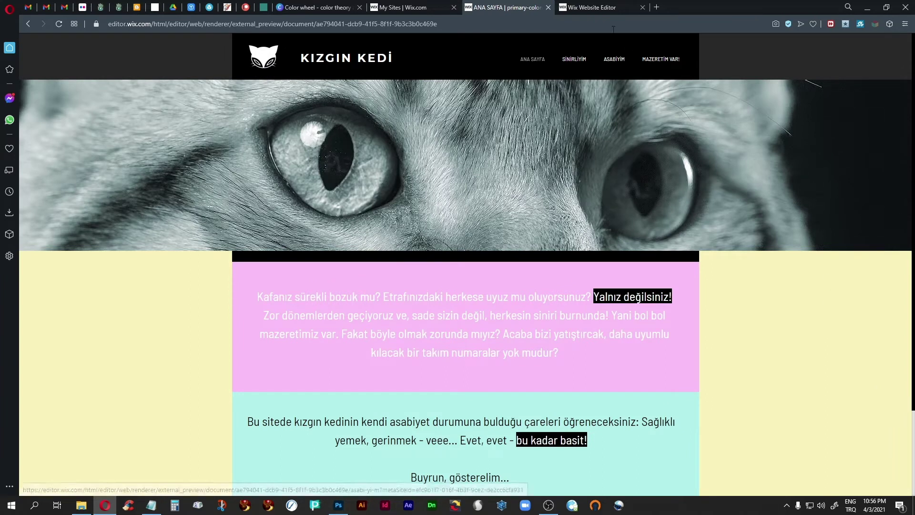
# Return to the Wix editor, review the home page color sections down to the footer, and select the thin black container box below the strip.
pyautogui.click(591, 11)
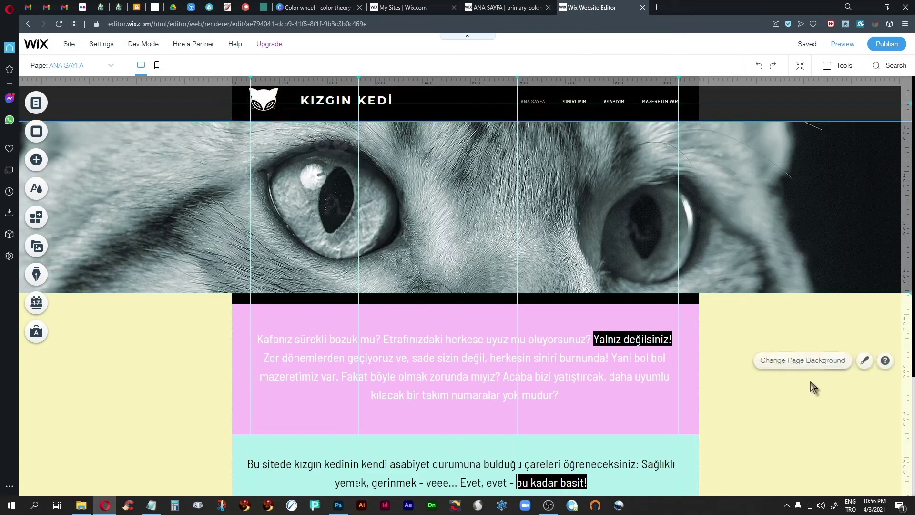
pyautogui.scroll(-2, 798, 363)
pyautogui.scroll(-1, 798, 362)
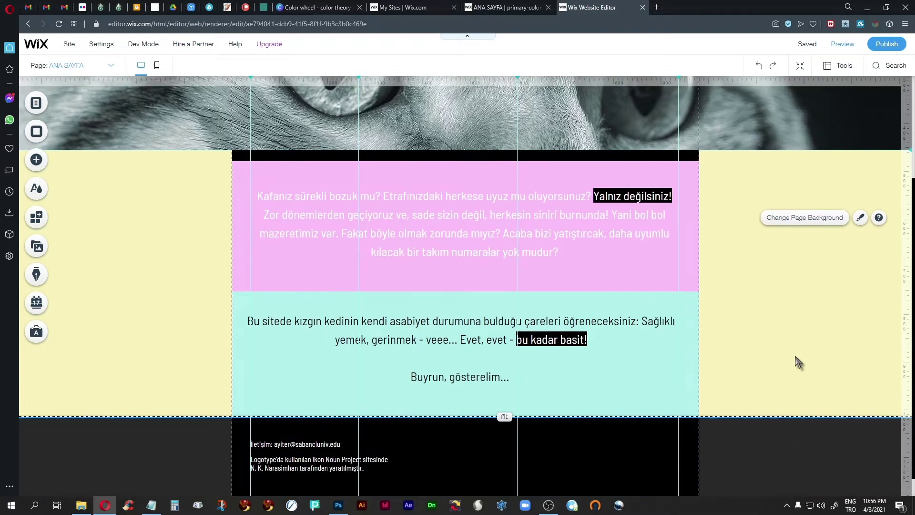
pyautogui.scroll(3, 796, 362)
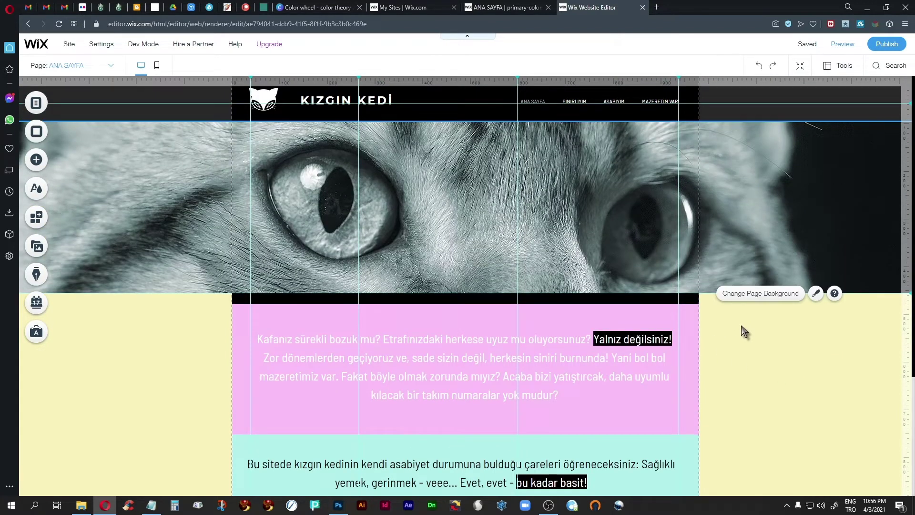
pyautogui.click(408, 297)
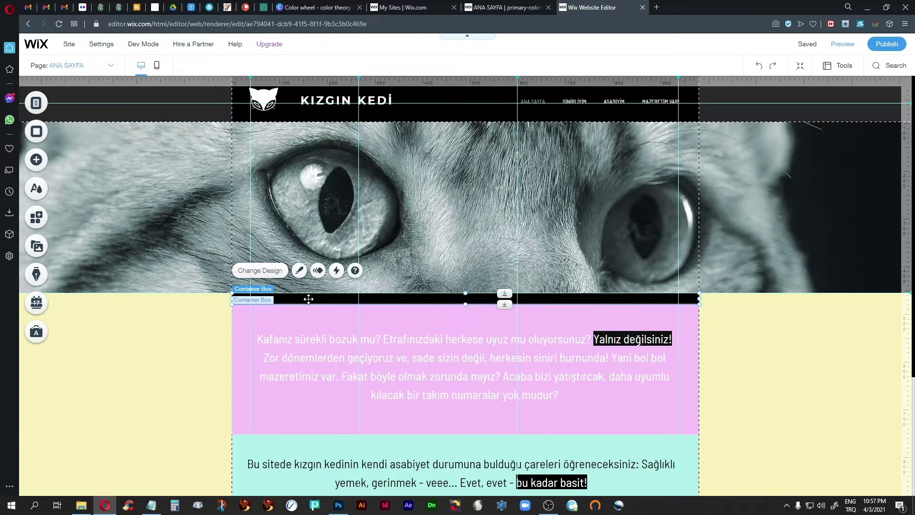
# In the external preview, examine the food sections of Sinirliyim, view Asabiyim and Mazeretim Var!, and return to Ana Sayfa.
pyautogui.click(505, 7)
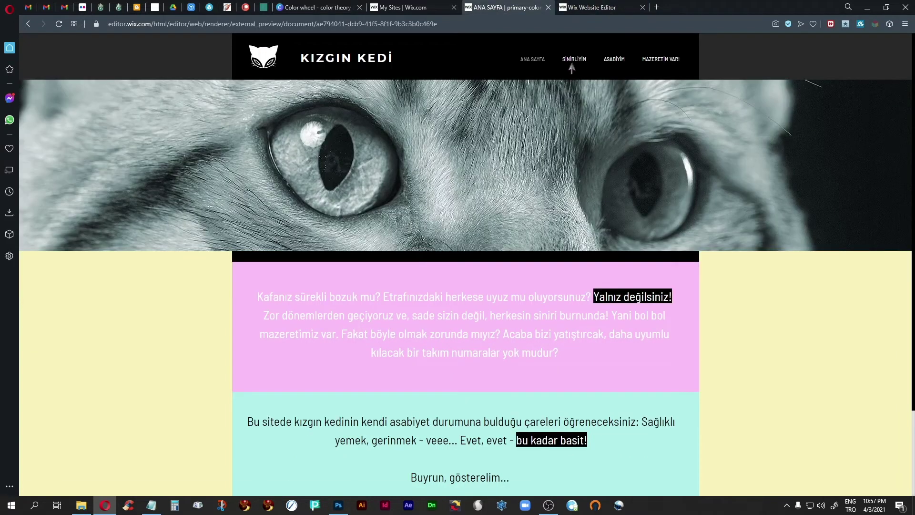
pyautogui.click(572, 66)
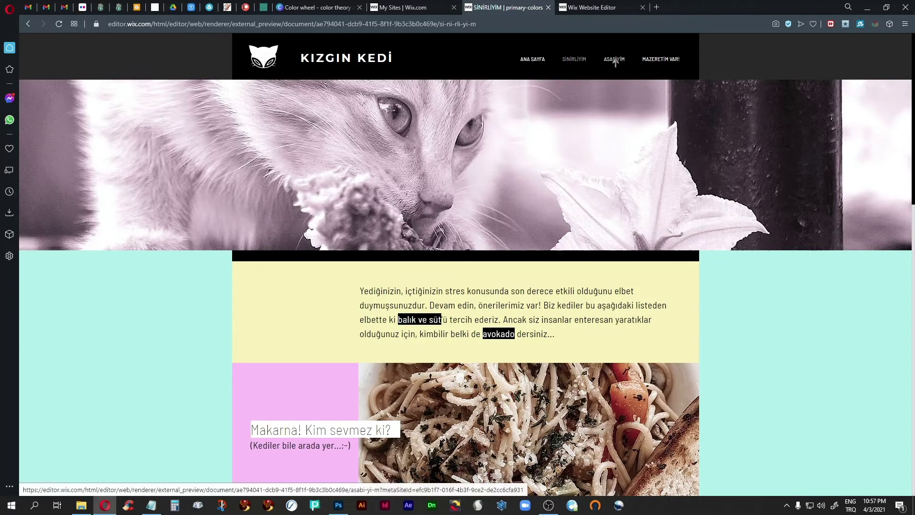
pyautogui.scroll(-5, 866, 370)
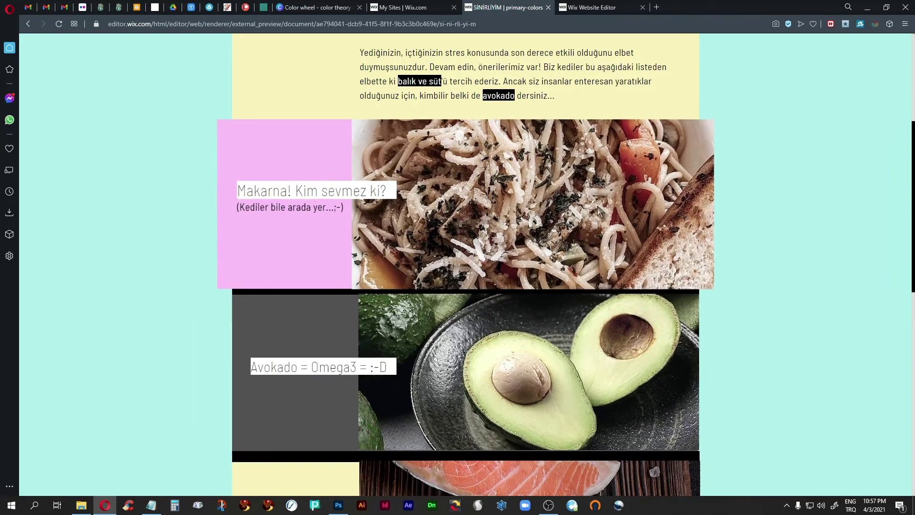
pyautogui.scroll(-2, 776, 351)
pyautogui.scroll(7, 776, 352)
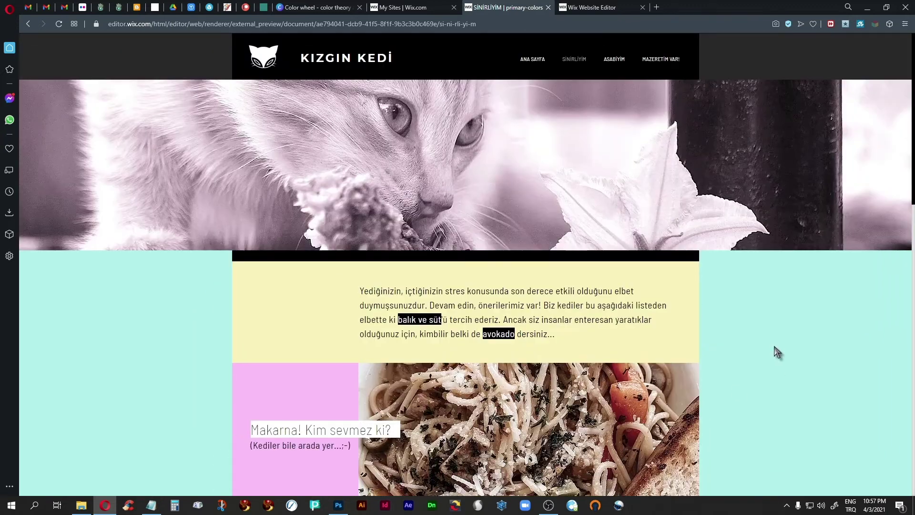
pyautogui.click(614, 59)
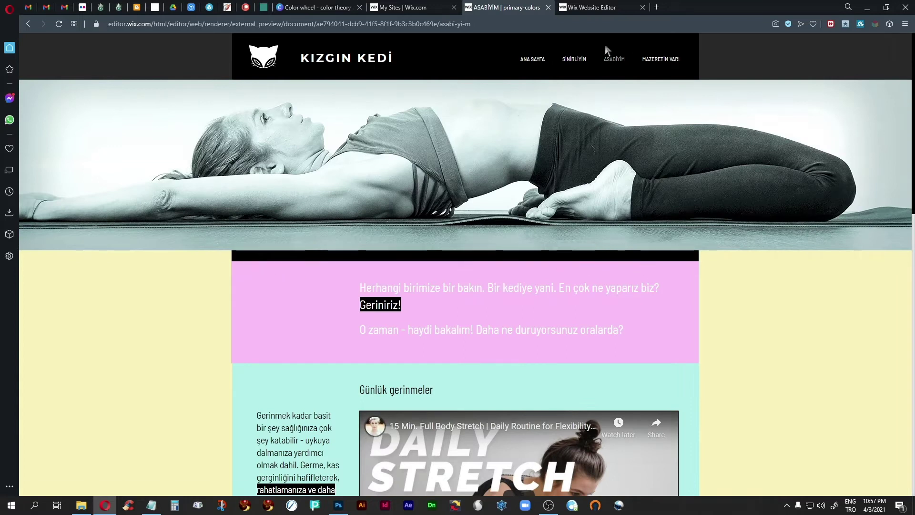
pyautogui.click(664, 60)
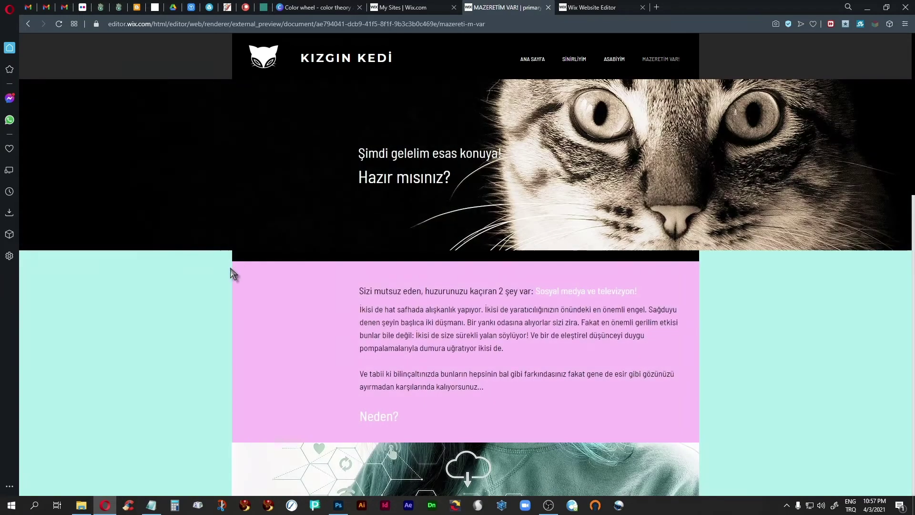
pyautogui.click(531, 60)
# Back in the editor, examine the home page's cat-eyes strip, magenta and turquoise text sections, yellow background and black footer.
pyautogui.click(586, 7)
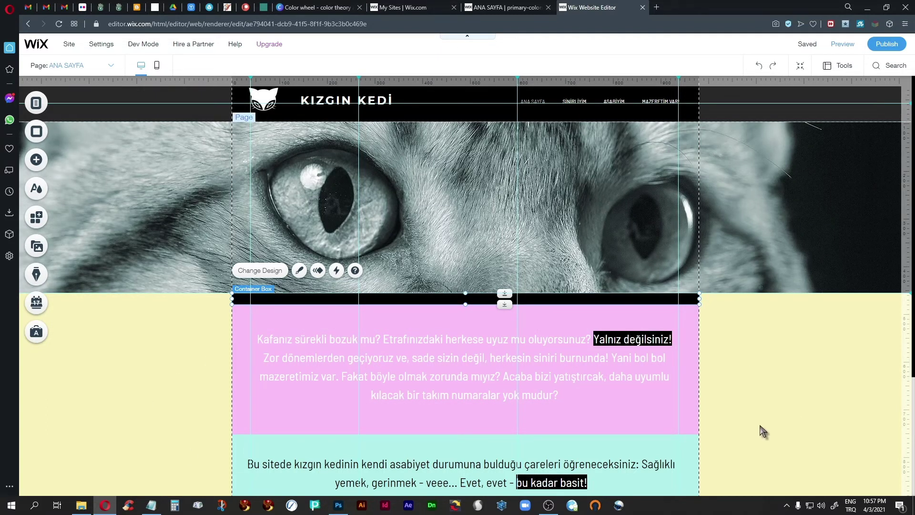
pyautogui.scroll(-2, 763, 430)
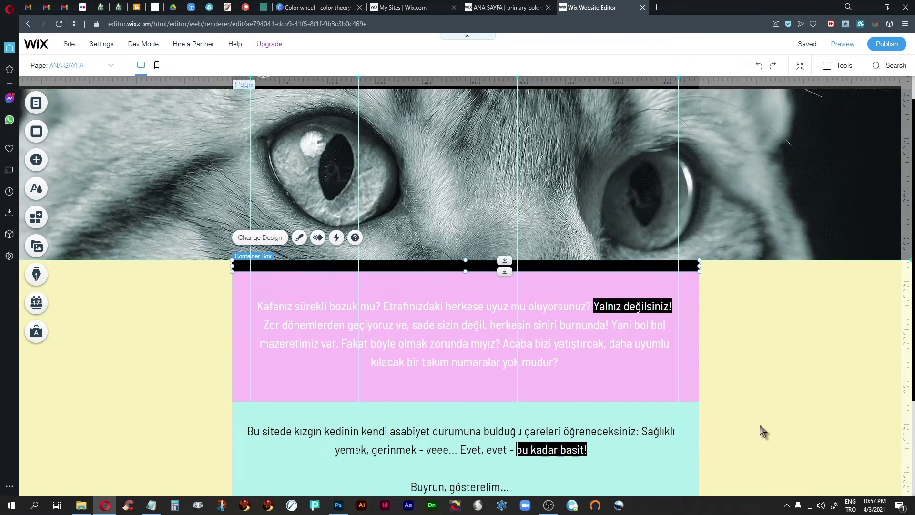
pyautogui.scroll(2, 763, 430)
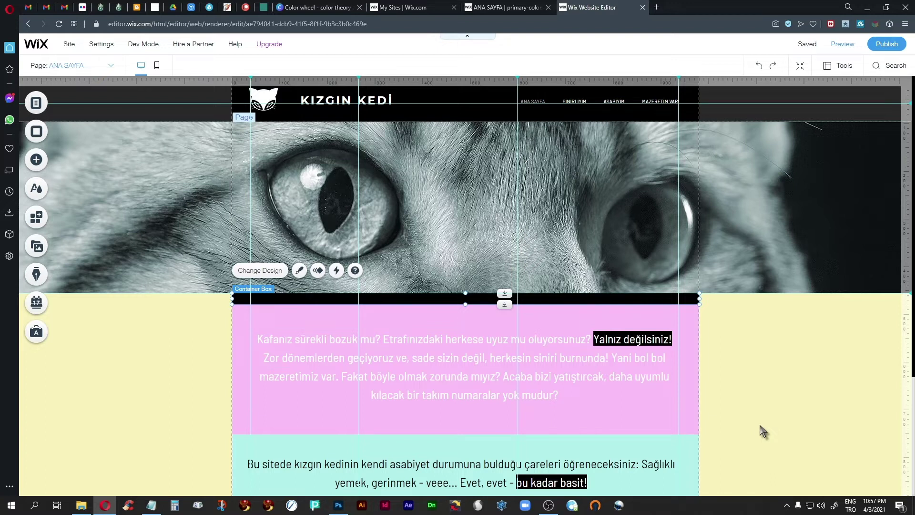
pyautogui.scroll(-2, 763, 430)
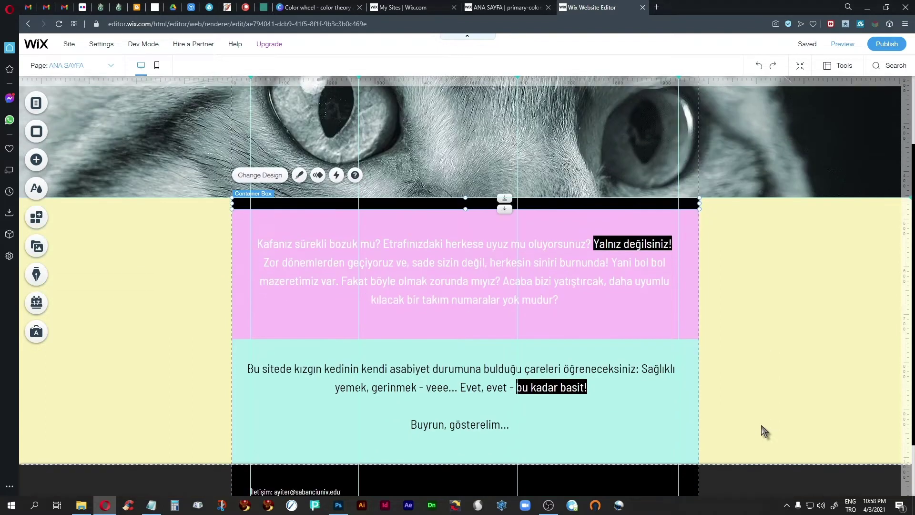
pyautogui.scroll(2, 763, 429)
pyautogui.scroll(-3, 762, 428)
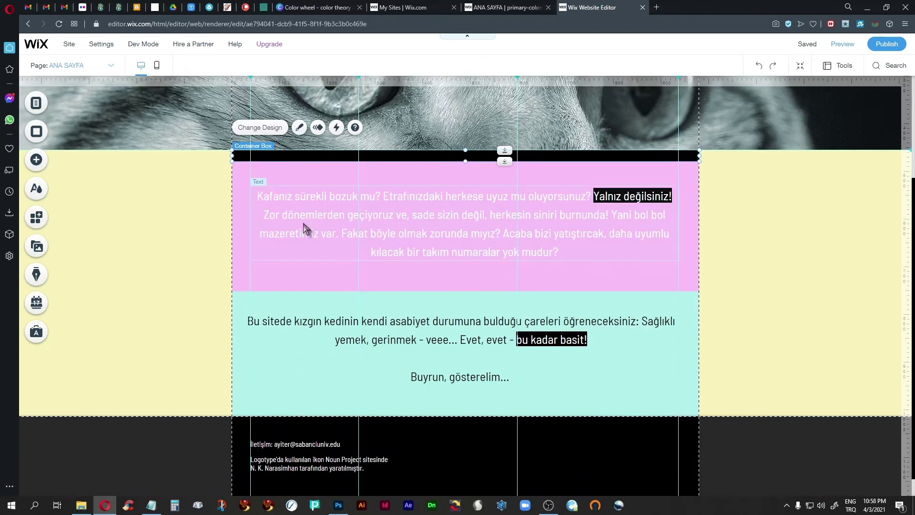
pyautogui.scroll(3, 782, 315)
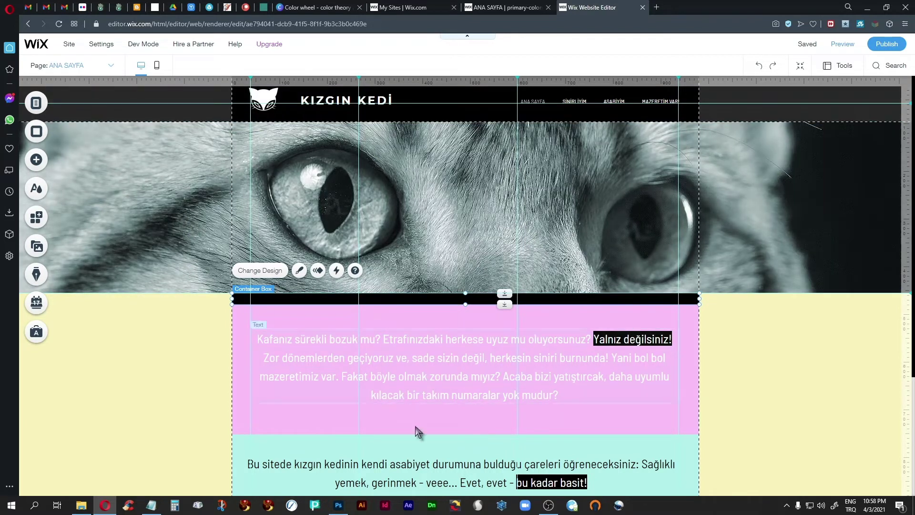
pyautogui.scroll(-3, 528, 385)
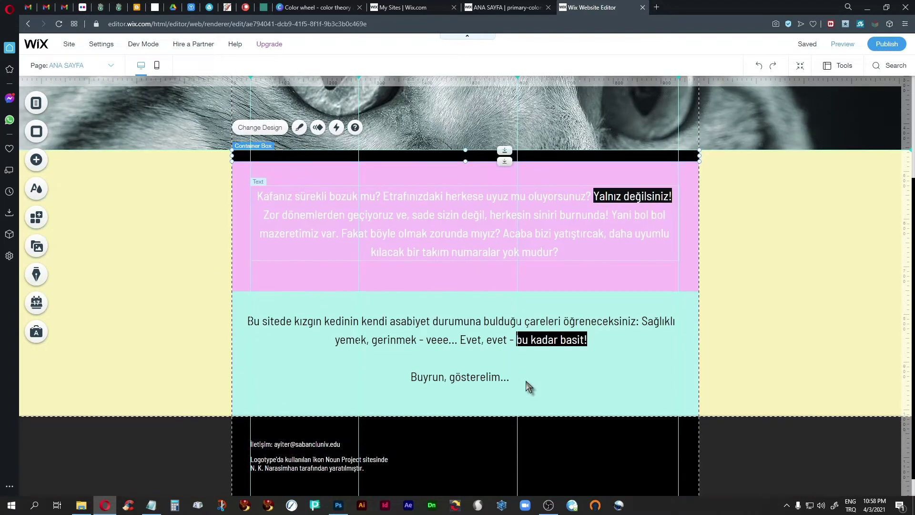
pyautogui.scroll(3, 528, 385)
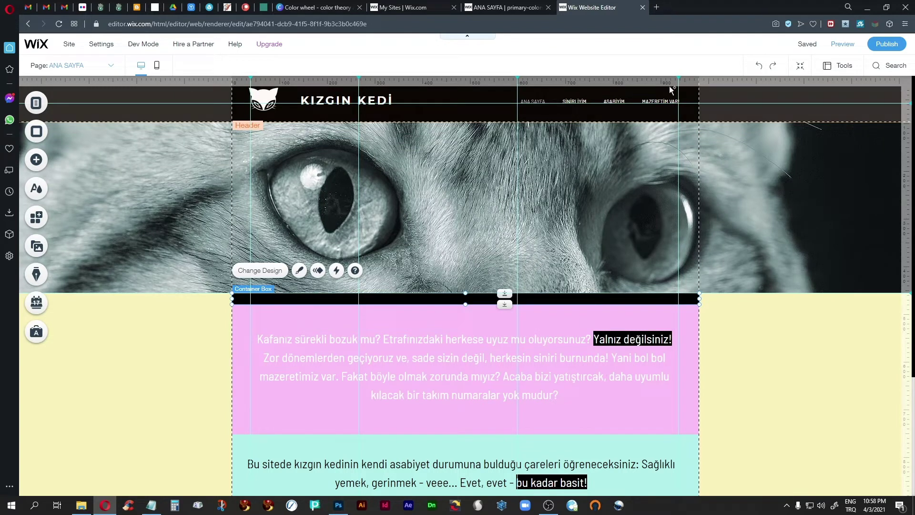
# Open the Sinirliyim page in the editor and inspect its cat photo strip, turquoise page background, and yellow and magenta boxes.
pyautogui.click(89, 65)
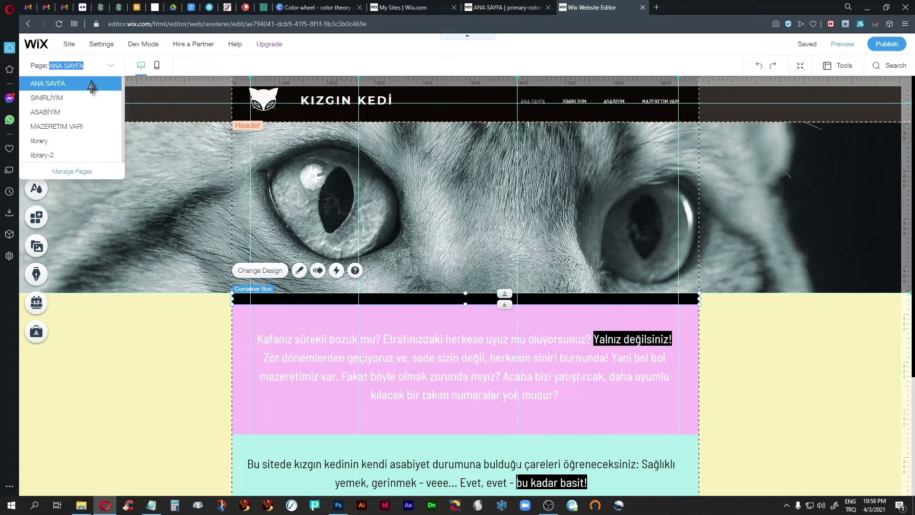
pyautogui.click(61, 98)
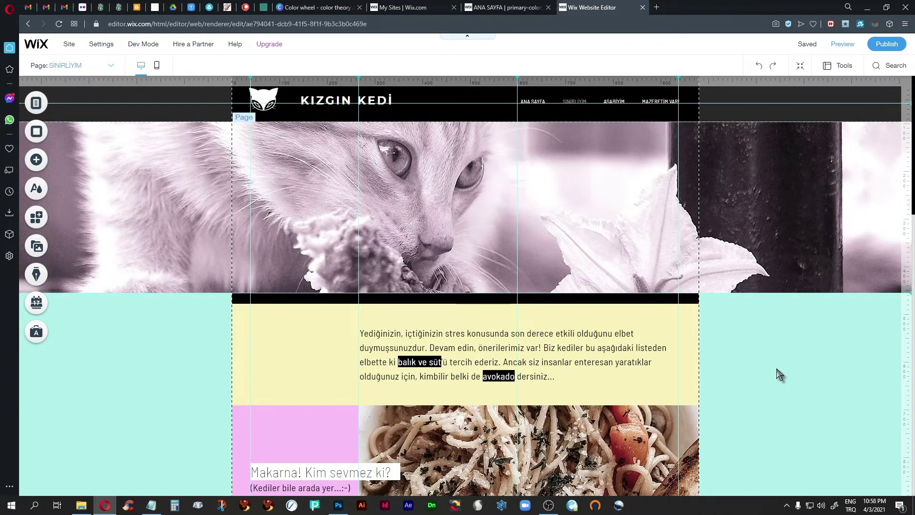
pyautogui.click(299, 213)
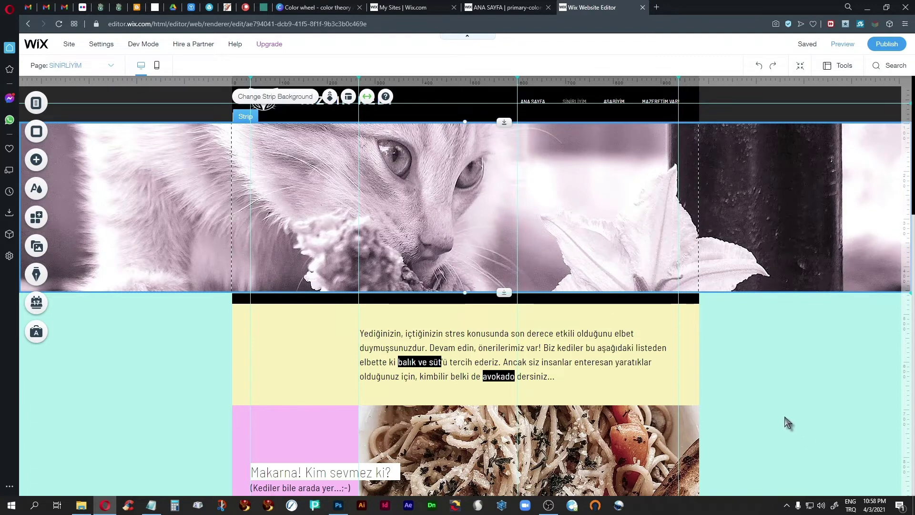
pyautogui.click(769, 434)
pyautogui.scroll(-4, 769, 437)
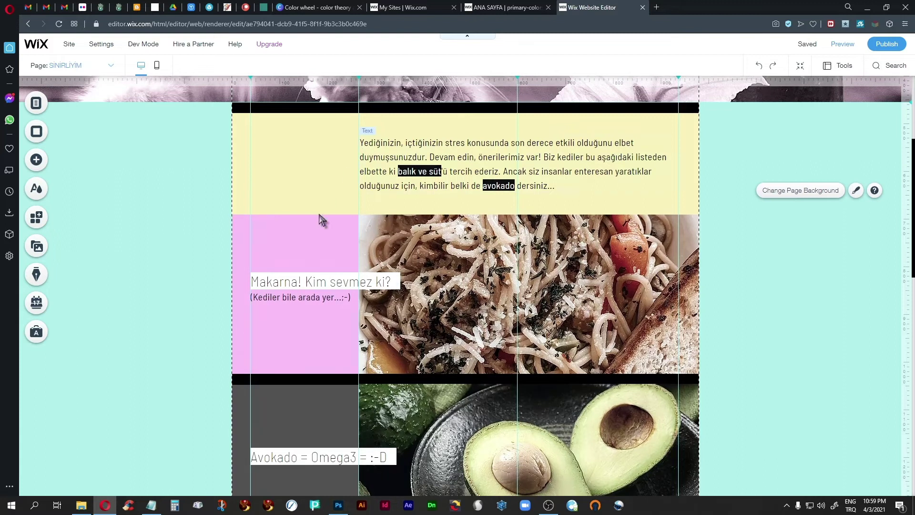
pyautogui.scroll(4, 768, 389)
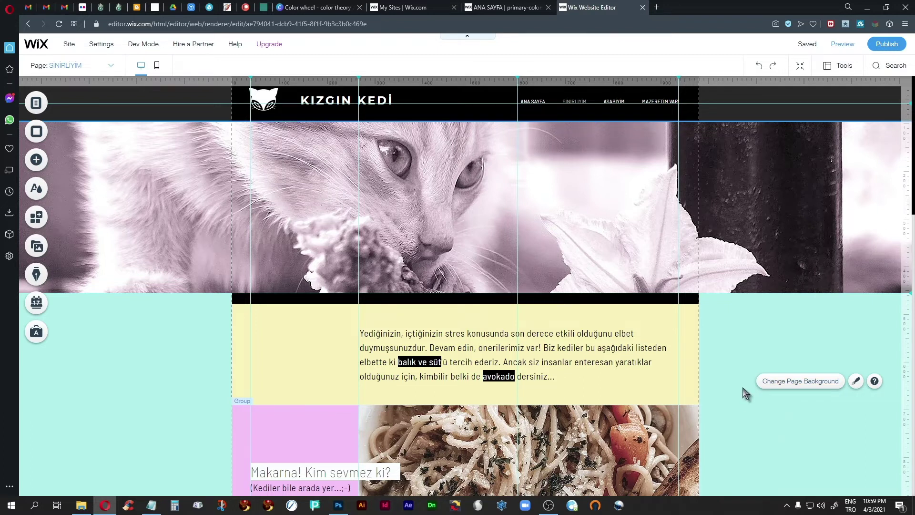
pyautogui.scroll(-4, 746, 393)
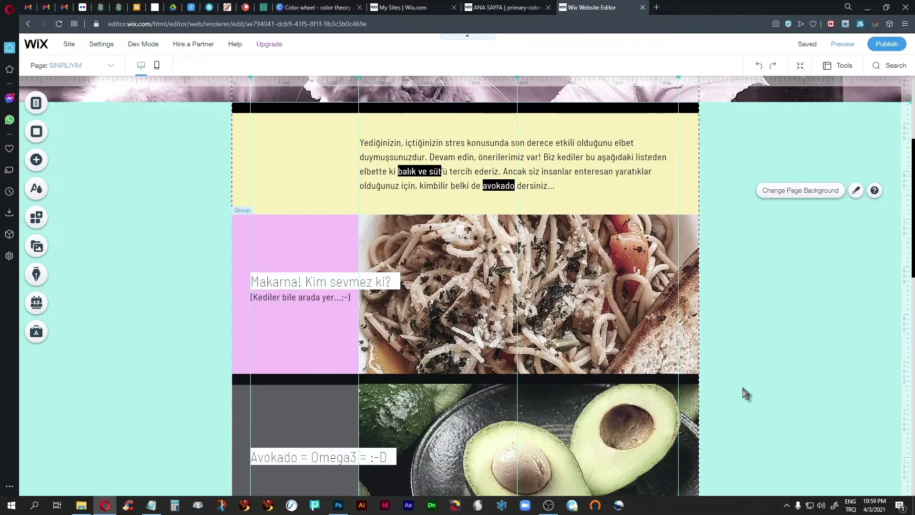
# Browse the hover boxes among the interactive elements that can be added, then return to the Sinirliyim page.
pyautogui.click(36, 161)
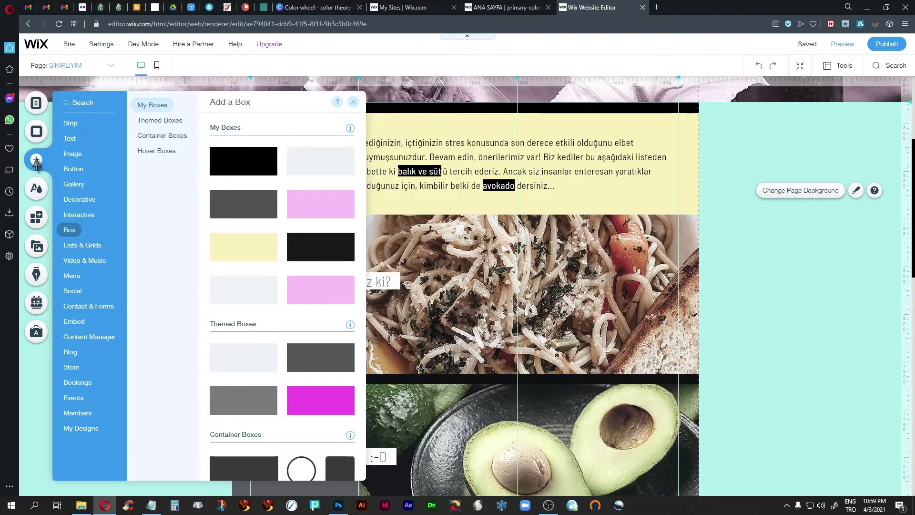
pyautogui.moveTo(77, 222)
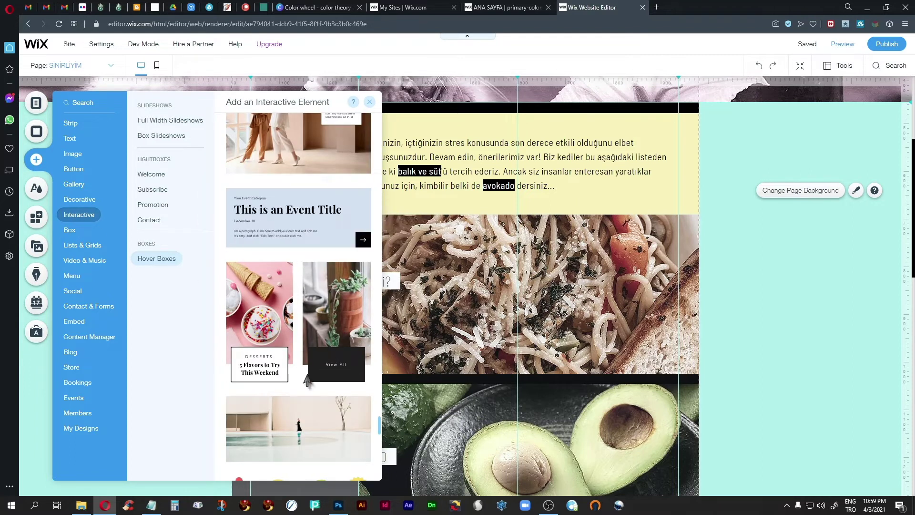
pyautogui.scroll(-4, 307, 377)
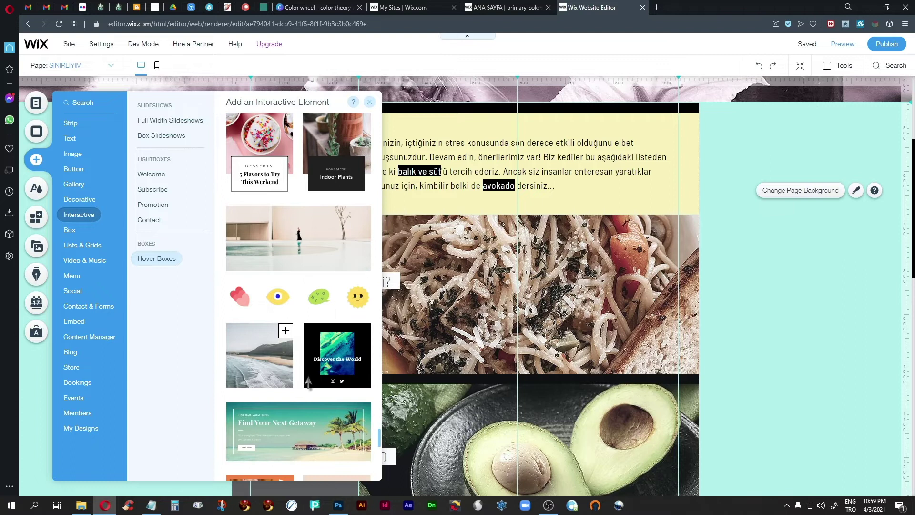
pyautogui.scroll(5, 308, 381)
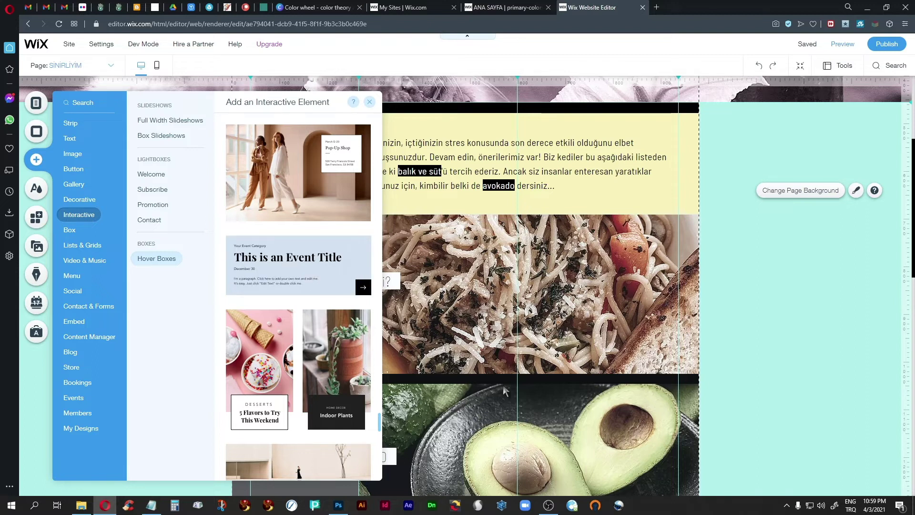
pyautogui.click(810, 334)
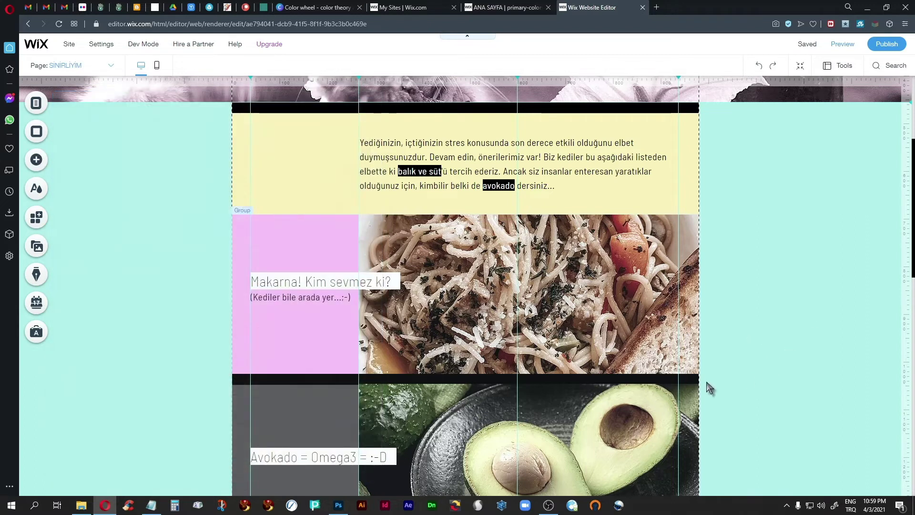
# Select the magenta pasta hover box, inspect its hover state and Grow effect settings, and return to its regular state.
pyautogui.click(240, 233)
pyautogui.click(239, 232)
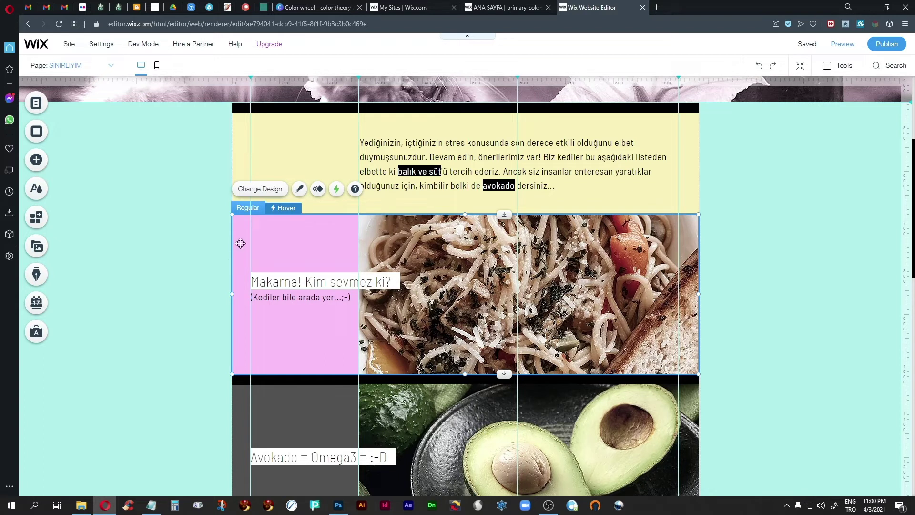
pyautogui.click(284, 208)
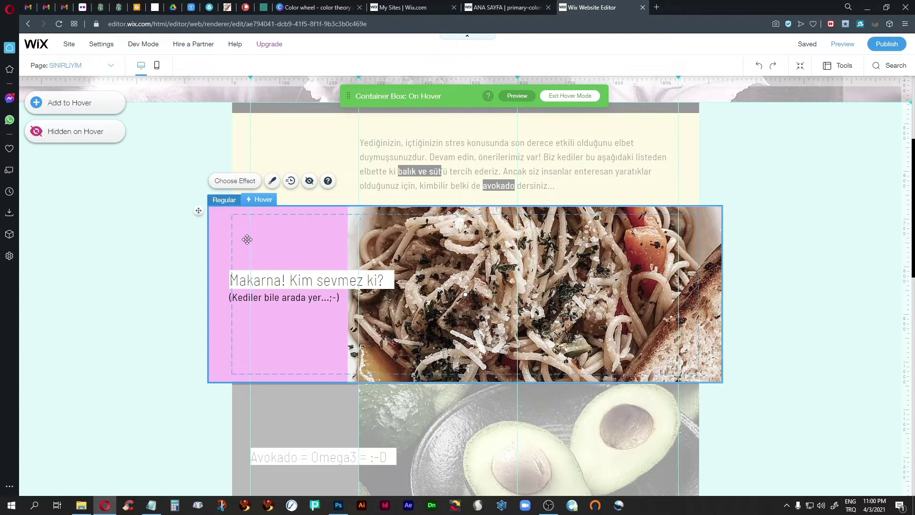
pyautogui.click(235, 181)
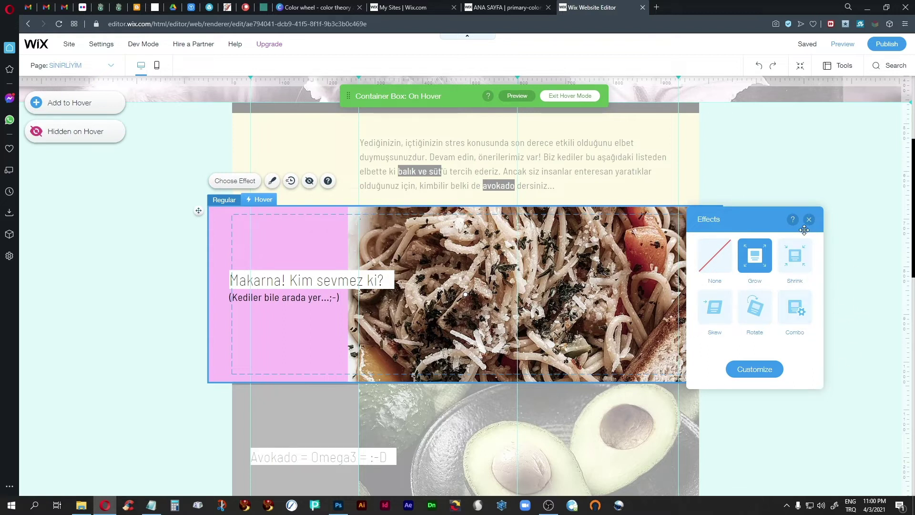
pyautogui.click(742, 370)
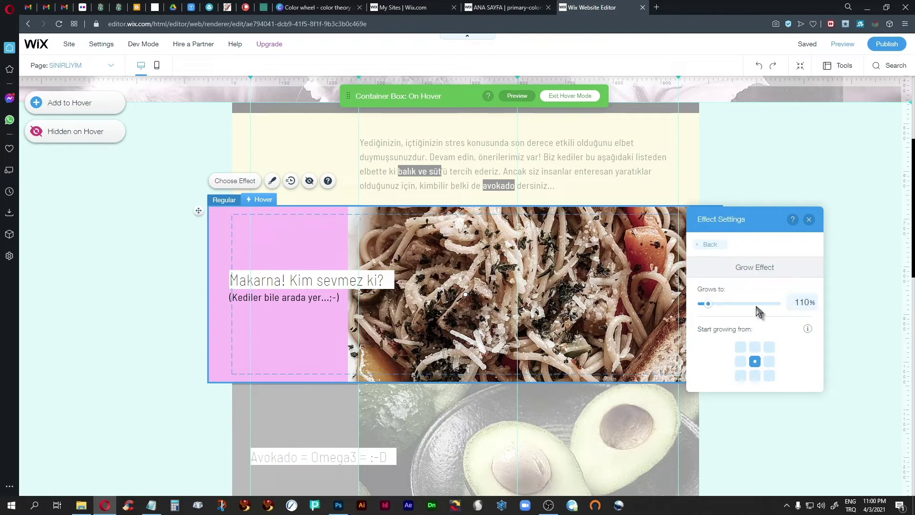
pyautogui.click(808, 219)
pyautogui.click(818, 336)
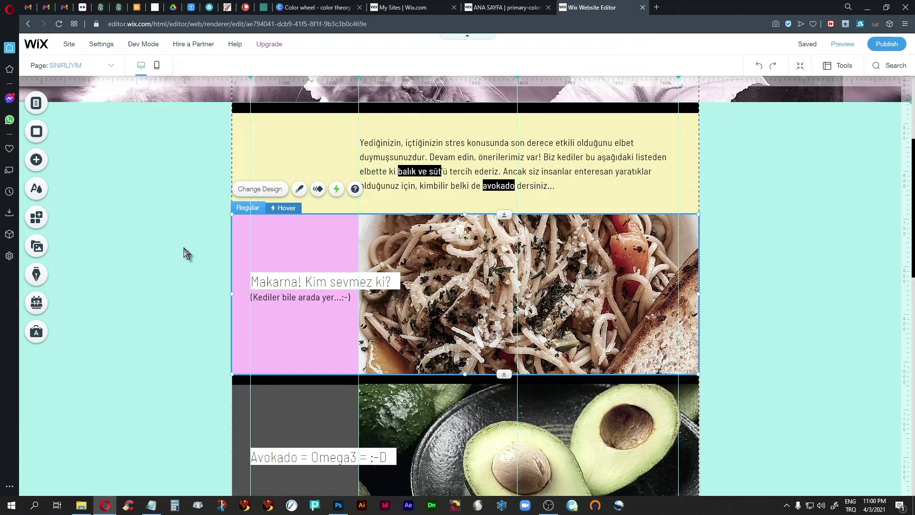
pyautogui.click(286, 208)
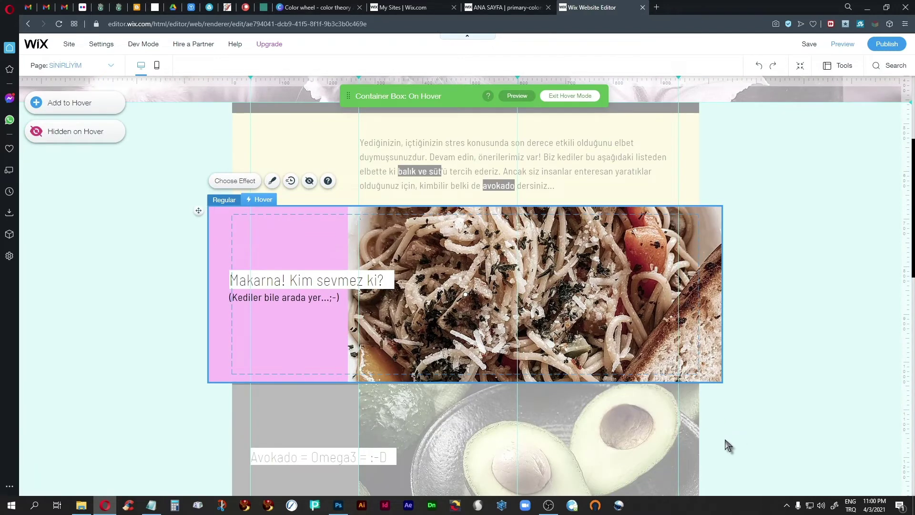
pyautogui.click(224, 200)
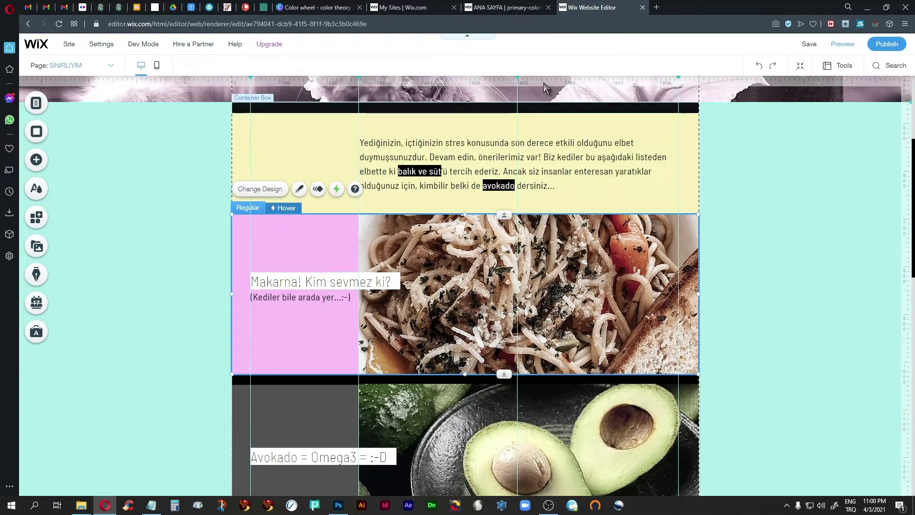
# Switch to the external preview, open Sinirliyim, and examine how the food boxes react on hover down to the footer.
pyautogui.click(520, 12)
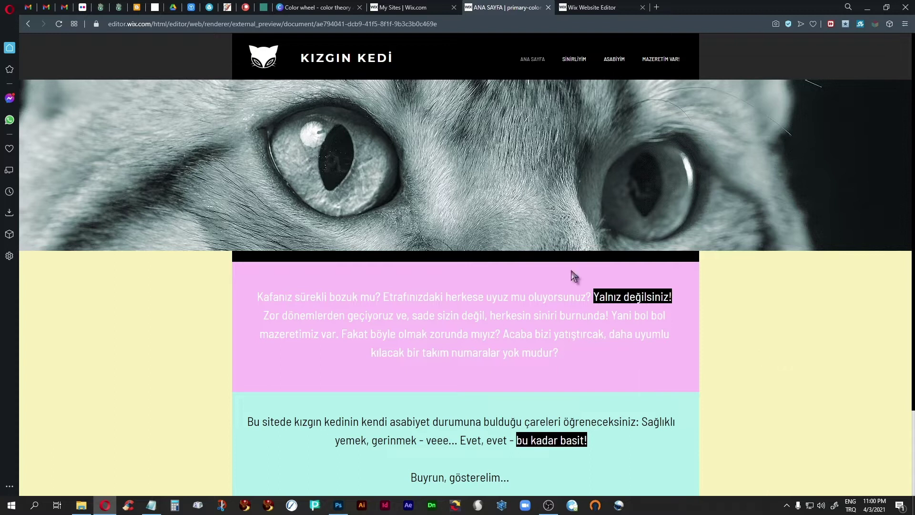
pyautogui.click(574, 59)
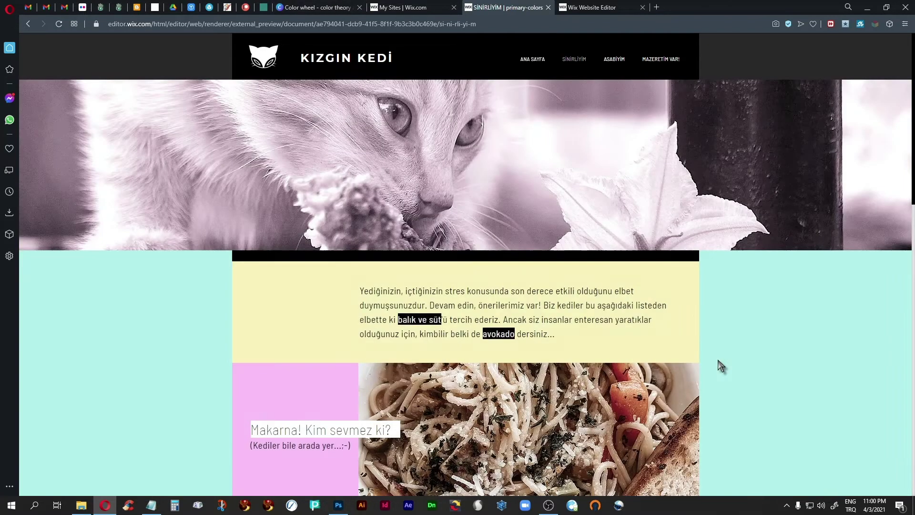
pyautogui.scroll(-5, 721, 366)
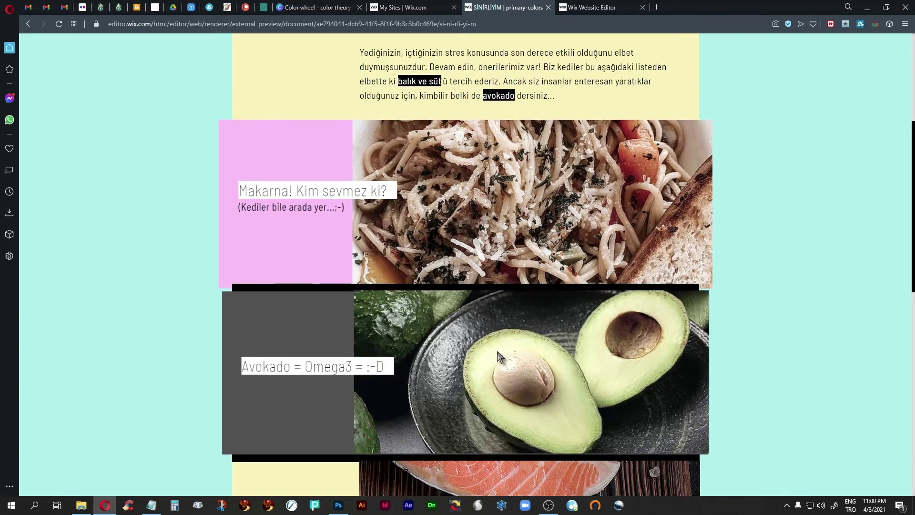
pyautogui.scroll(-4, 497, 360)
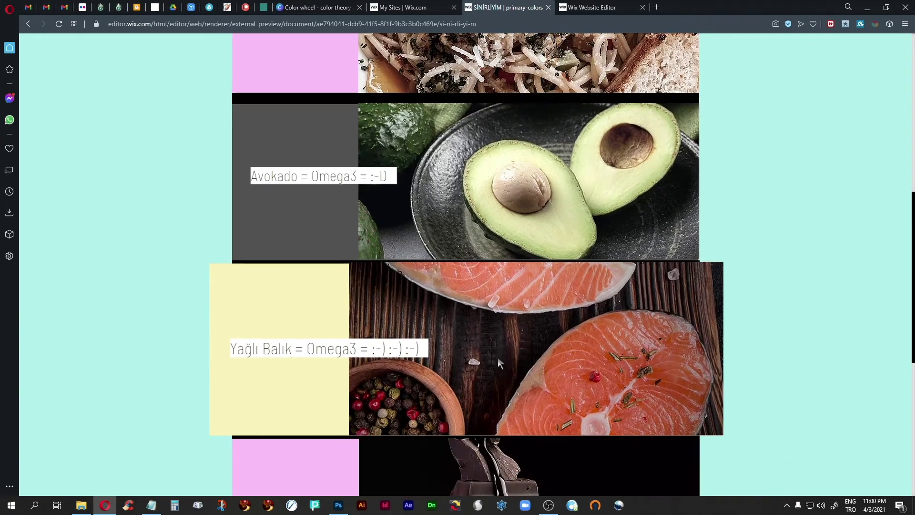
pyautogui.scroll(-3, 498, 359)
pyautogui.scroll(-4, 499, 362)
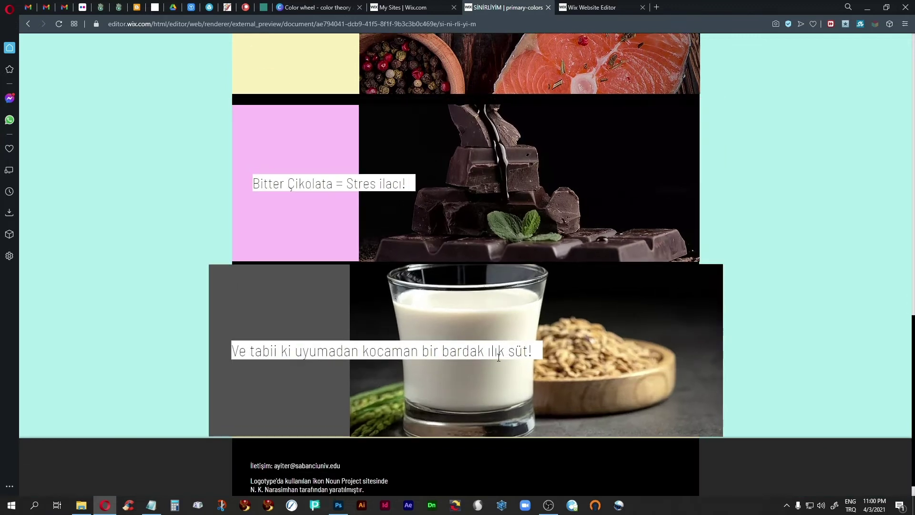
pyautogui.scroll(10, 498, 357)
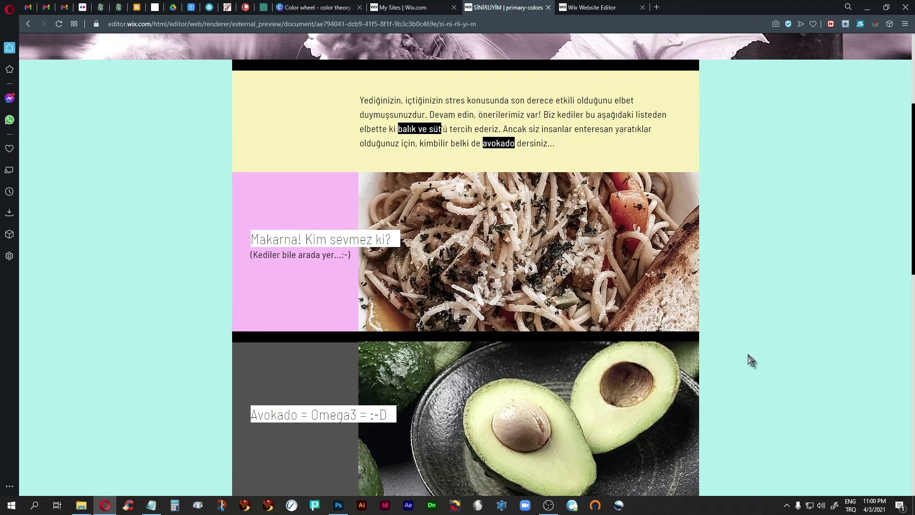
pyautogui.scroll(5, 748, 360)
pyautogui.scroll(-2, 750, 361)
pyautogui.scroll(-3, 751, 361)
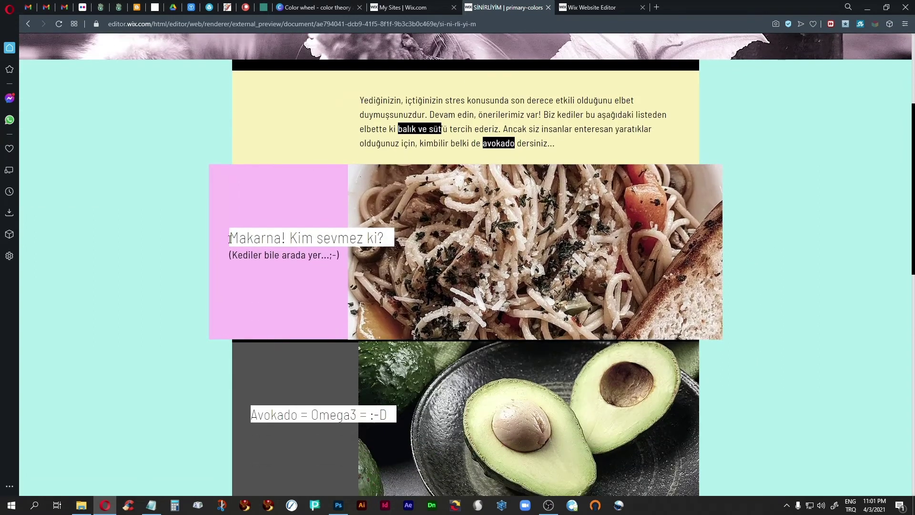
# Back in the Wix editor, save the site and check the crop of the pasta image, keeping its current framing.
pyautogui.click(591, 7)
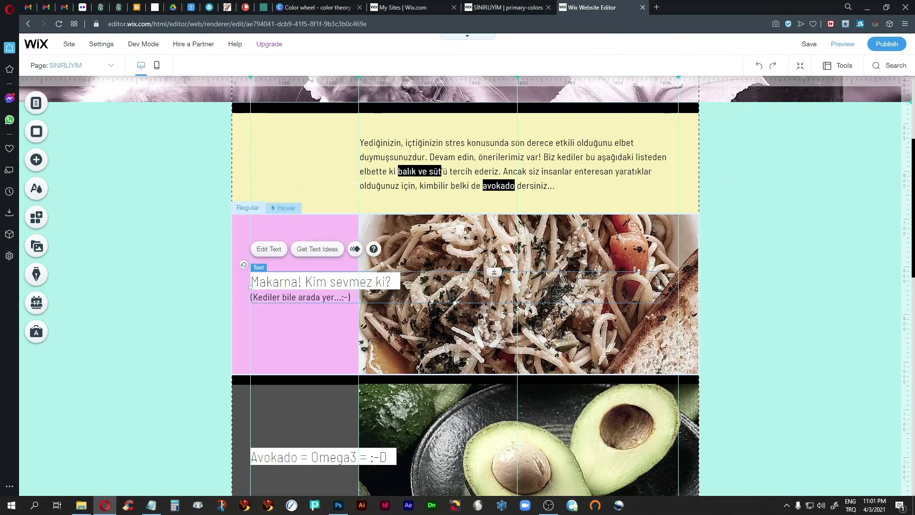
pyautogui.click(560, 251)
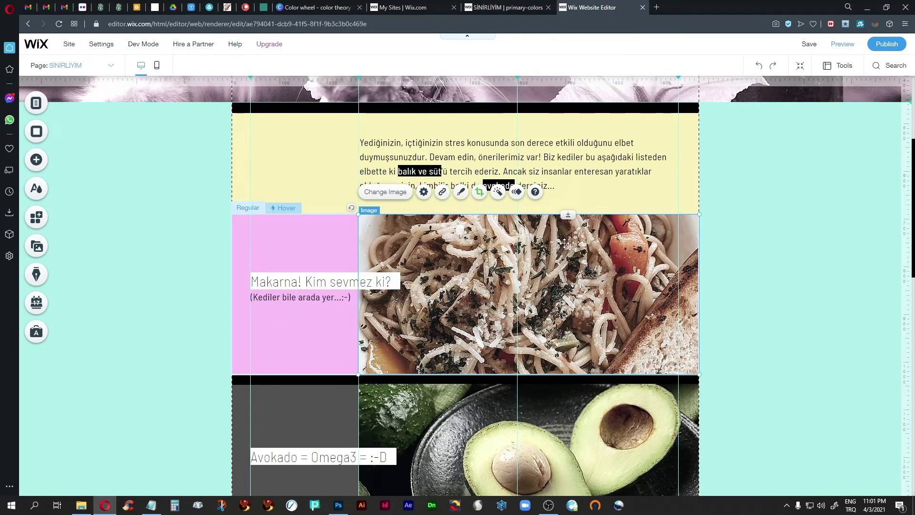
pyautogui.hotkey('ctrl', 's')
pyautogui.click(479, 192)
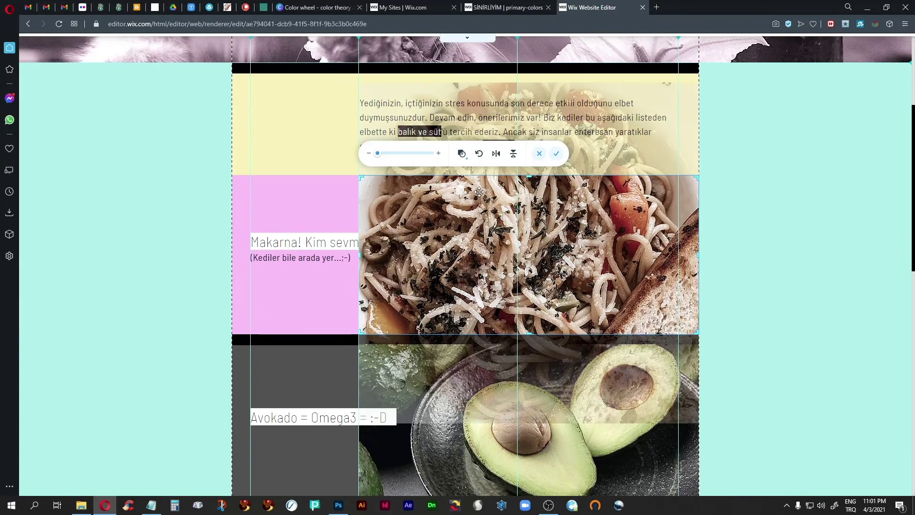
pyautogui.click(556, 153)
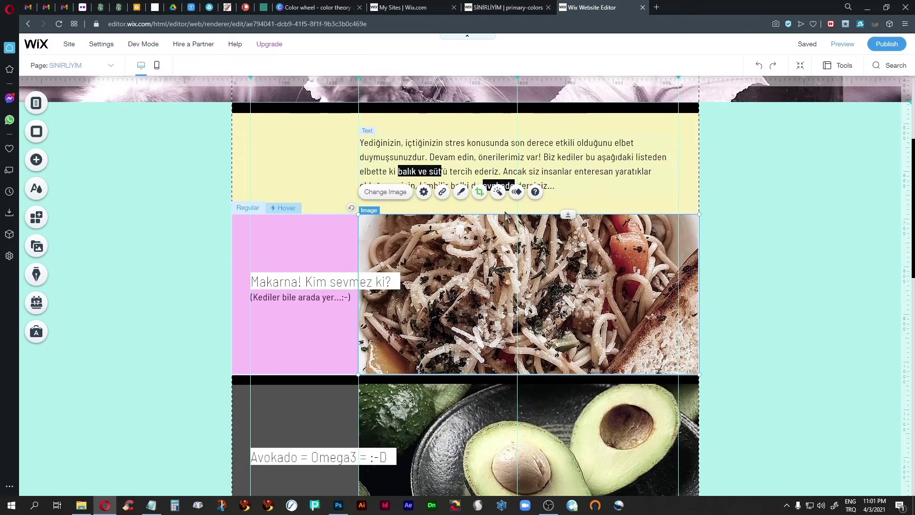
# Select the pasta box's caption and examine the captions, images and alternating magenta, gray and yellow boxes along the Sinirliyim page.
pyautogui.click(275, 285)
pyautogui.scroll(-3, 570, 425)
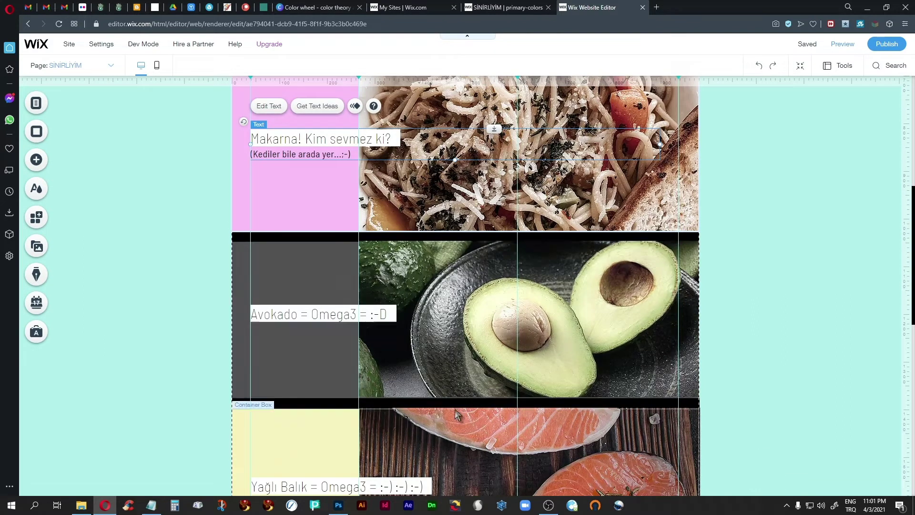
pyautogui.scroll(4, 396, 285)
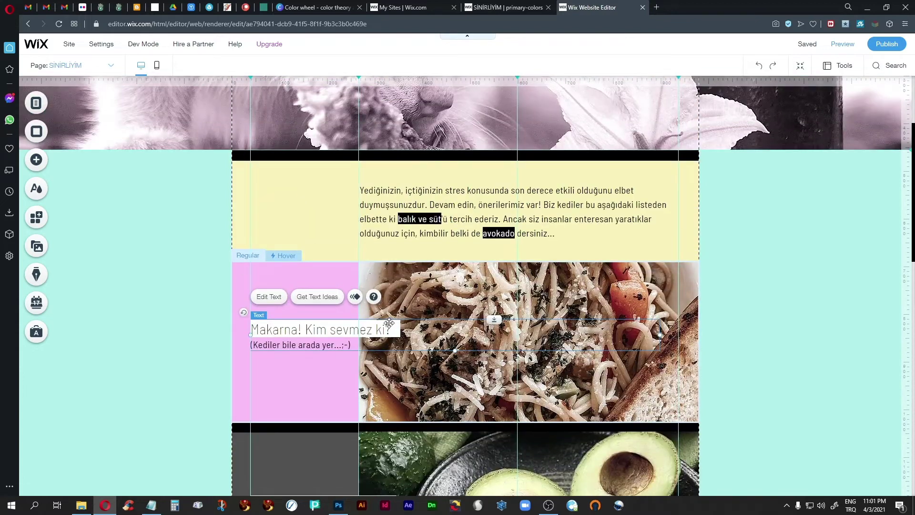
pyautogui.scroll(-4, 503, 365)
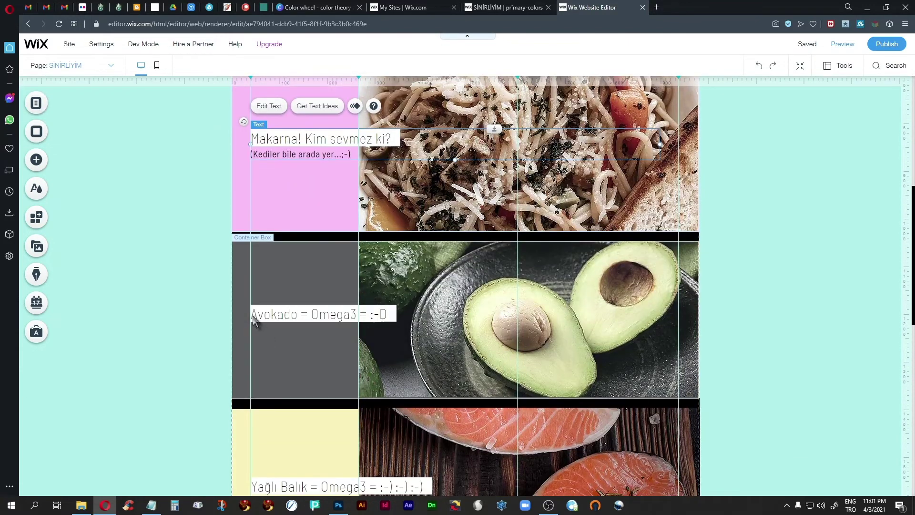
pyautogui.scroll(-3, 413, 355)
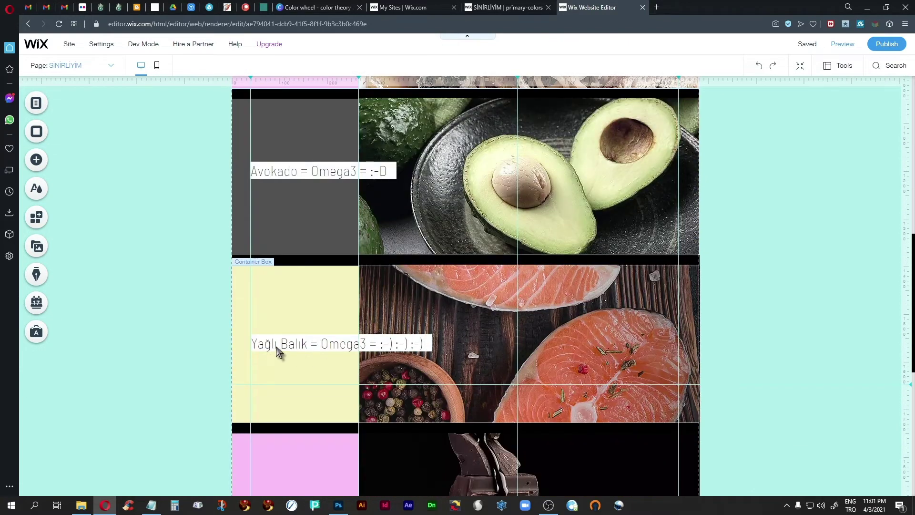
pyautogui.scroll(6, 413, 400)
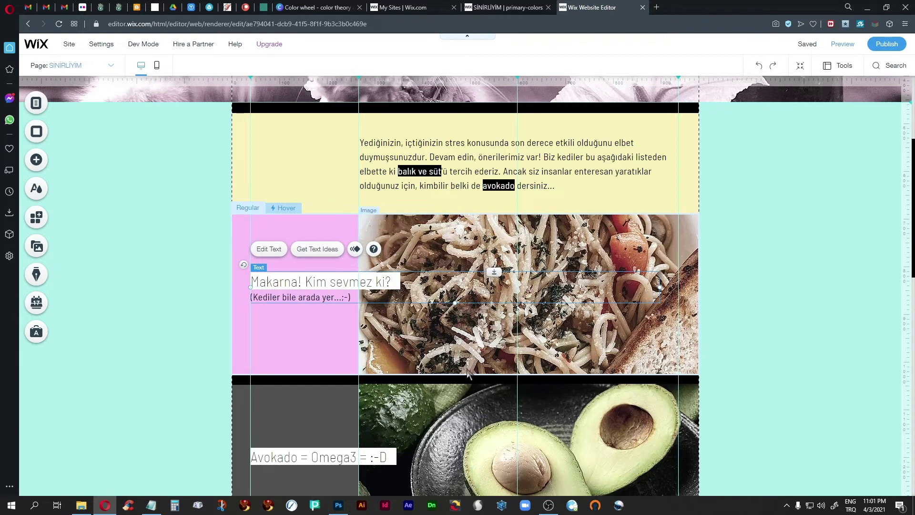
pyautogui.scroll(-5, 473, 369)
pyautogui.scroll(-9, 473, 369)
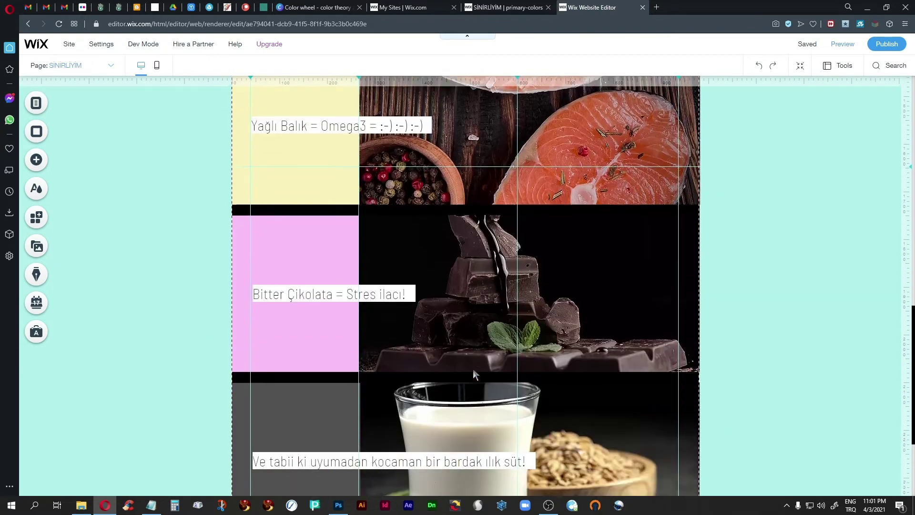
pyautogui.scroll(12, 472, 369)
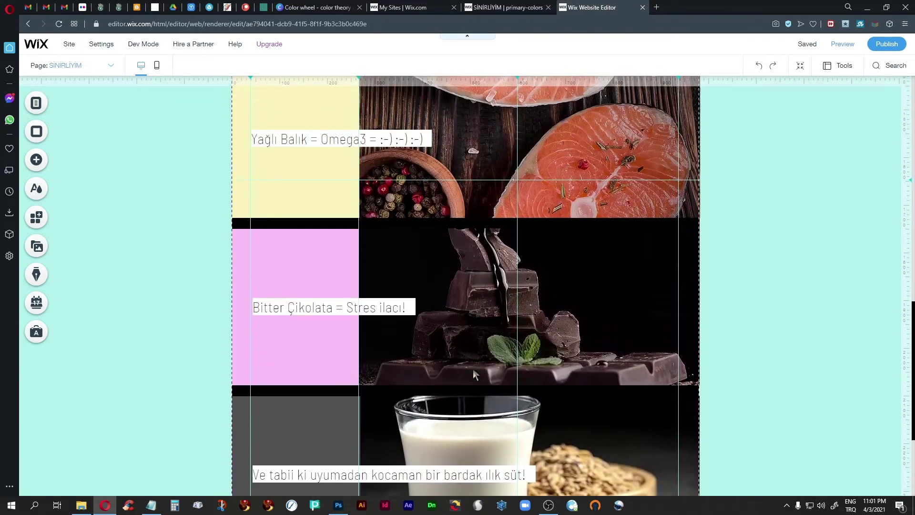
pyautogui.scroll(6, 473, 370)
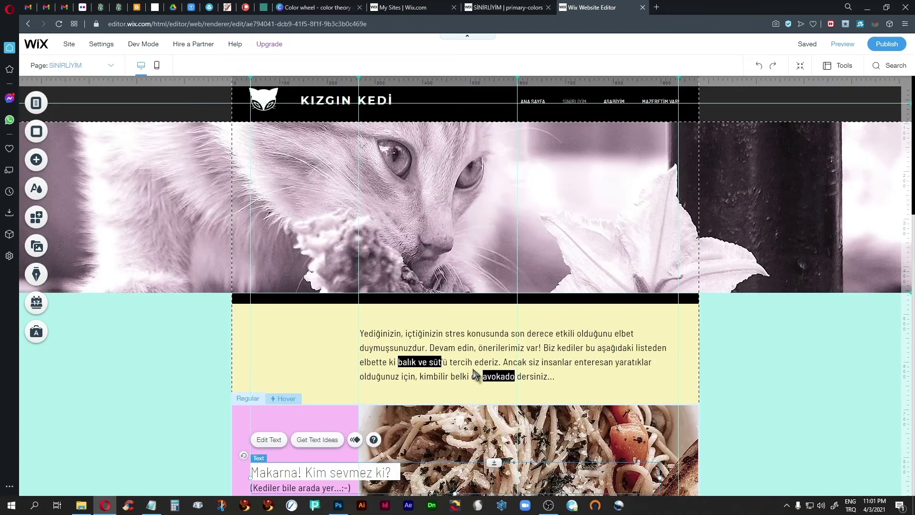
pyautogui.scroll(-7, 474, 370)
pyautogui.scroll(-1, 473, 369)
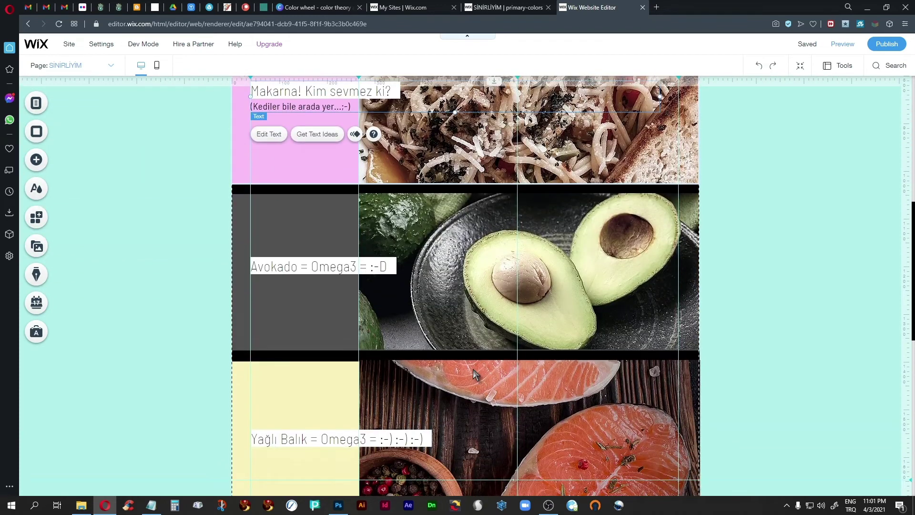
# Inspect the white-backed avocado caption on the dark gray box, deselect it, and return to the pasta section.
pyautogui.click(305, 269)
pyautogui.click(304, 269)
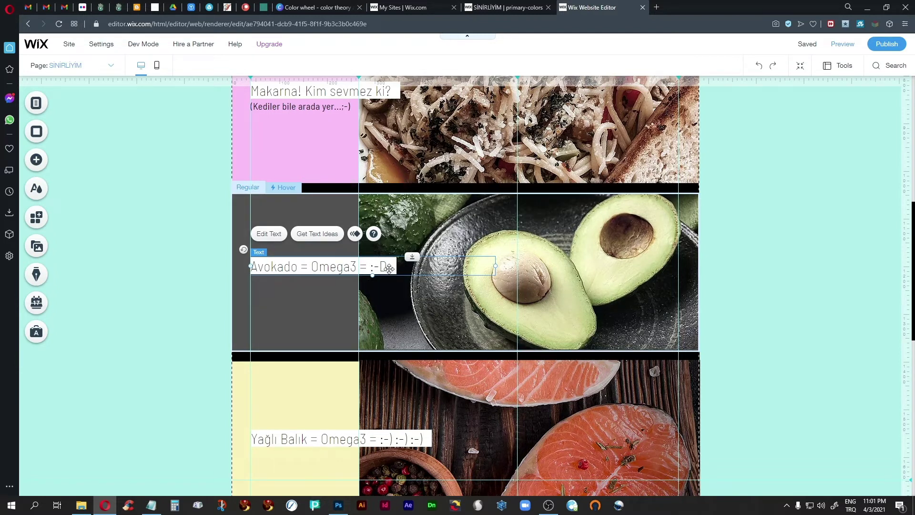
pyautogui.click(173, 308)
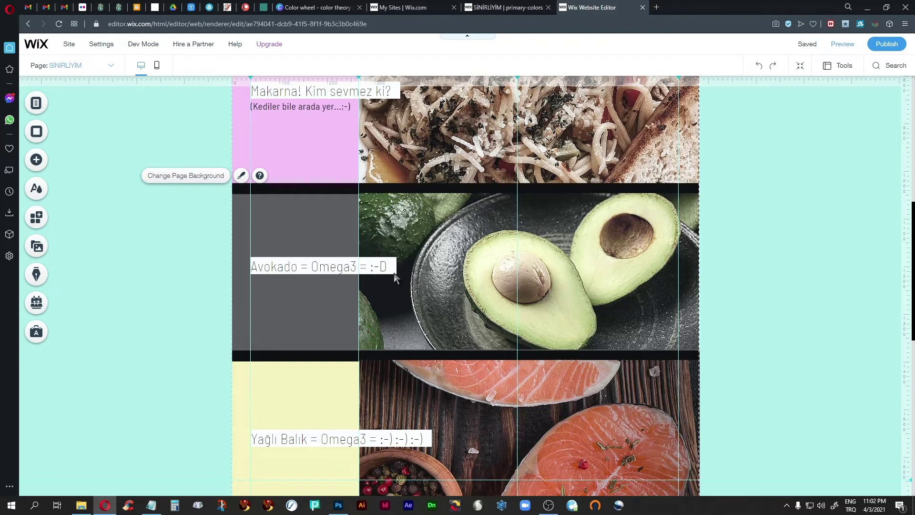
pyautogui.scroll(4, 373, 339)
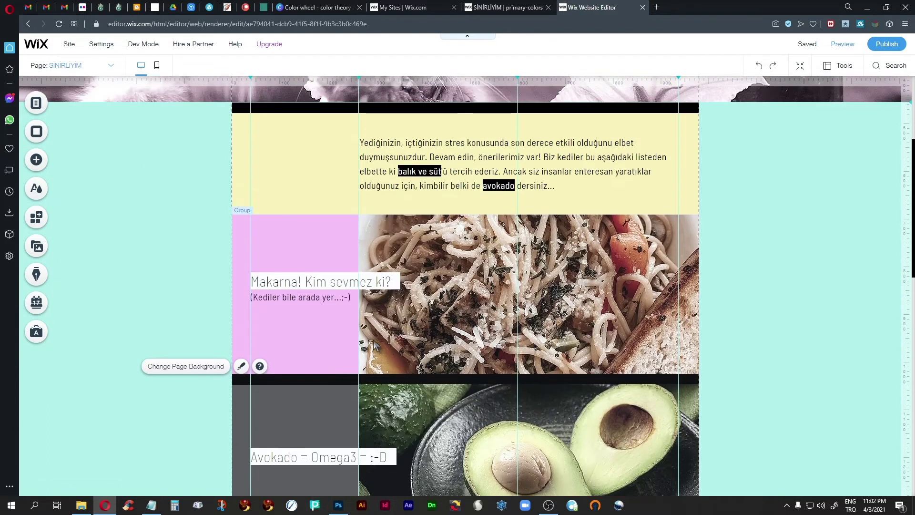
# Examine the alternating magenta, gray and yellow food boxes and their white-backed captions along the Sinirliyim page, from pasta to milk.
pyautogui.scroll(-3, 373, 339)
pyautogui.scroll(4, 373, 339)
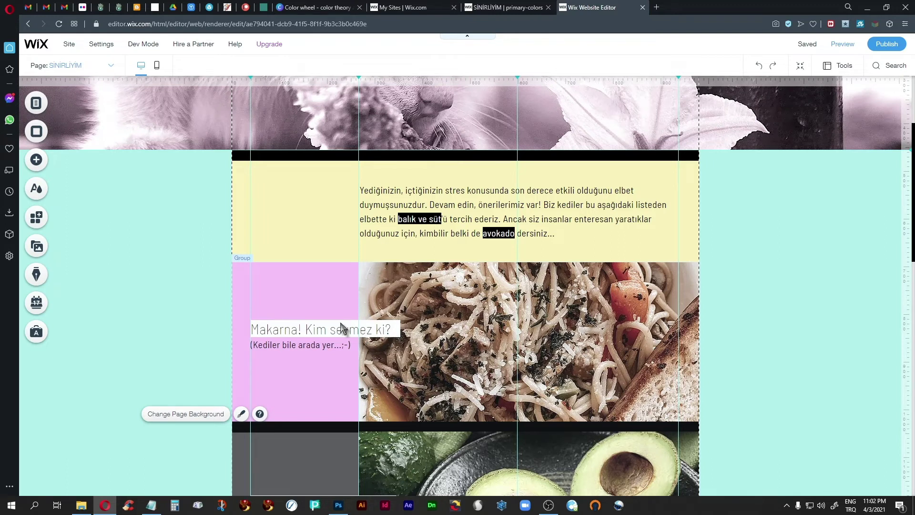
pyautogui.scroll(-8, 405, 347)
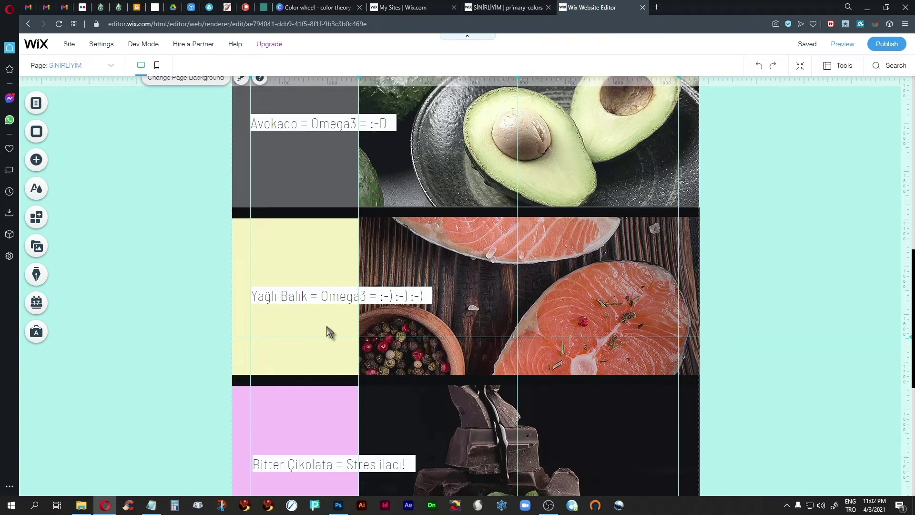
pyautogui.scroll(-6, 432, 364)
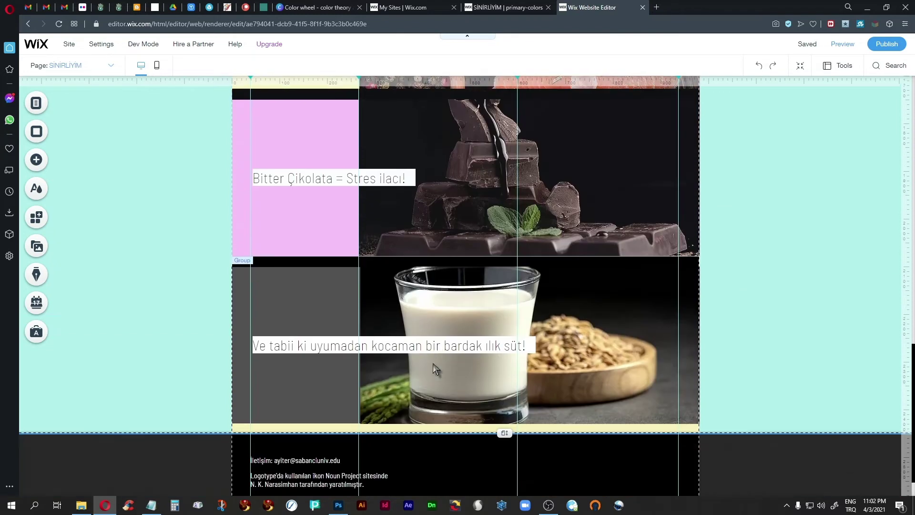
pyautogui.scroll(10, 432, 365)
pyautogui.scroll(3, 432, 363)
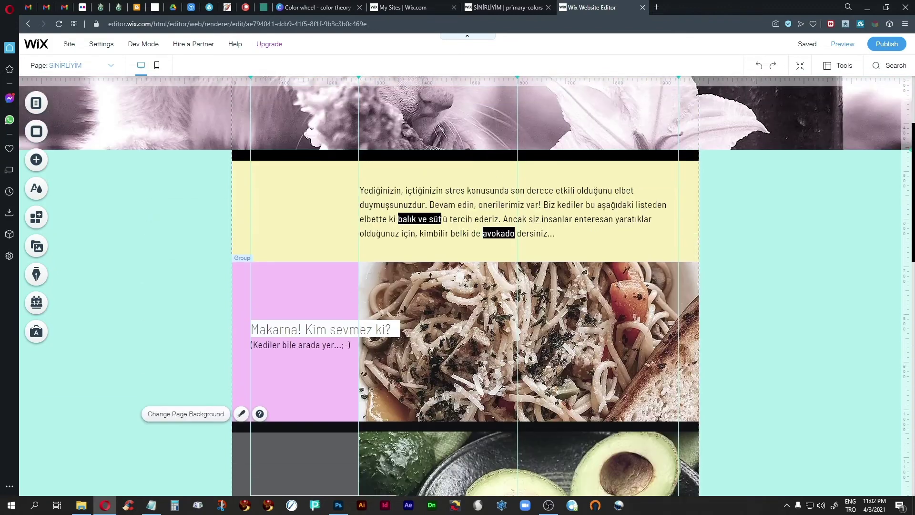
pyautogui.scroll(-3, 433, 363)
pyautogui.scroll(-9, 417, 395)
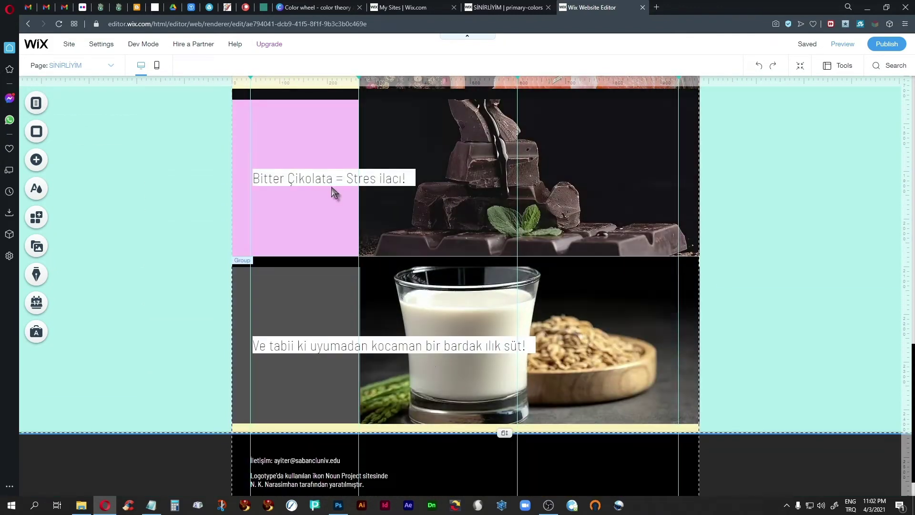
pyautogui.scroll(2, 337, 190)
pyautogui.scroll(9, 337, 197)
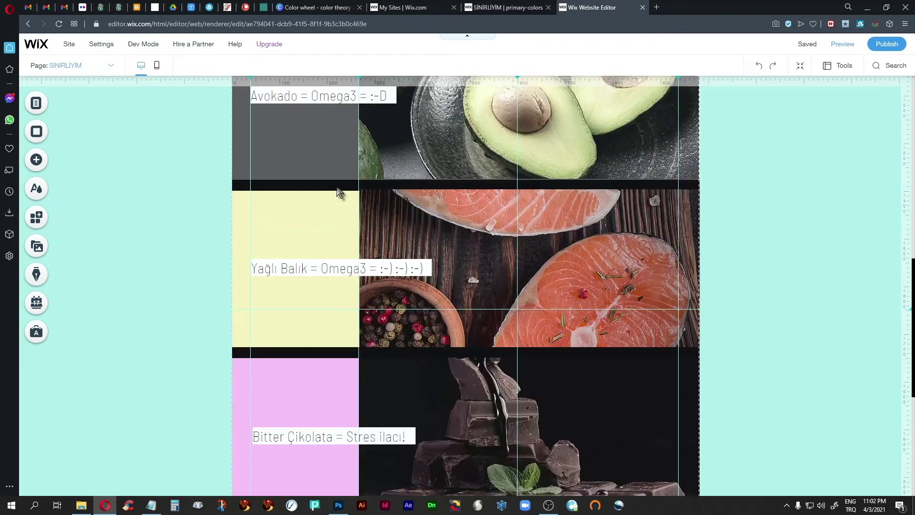
pyautogui.scroll(1, 344, 193)
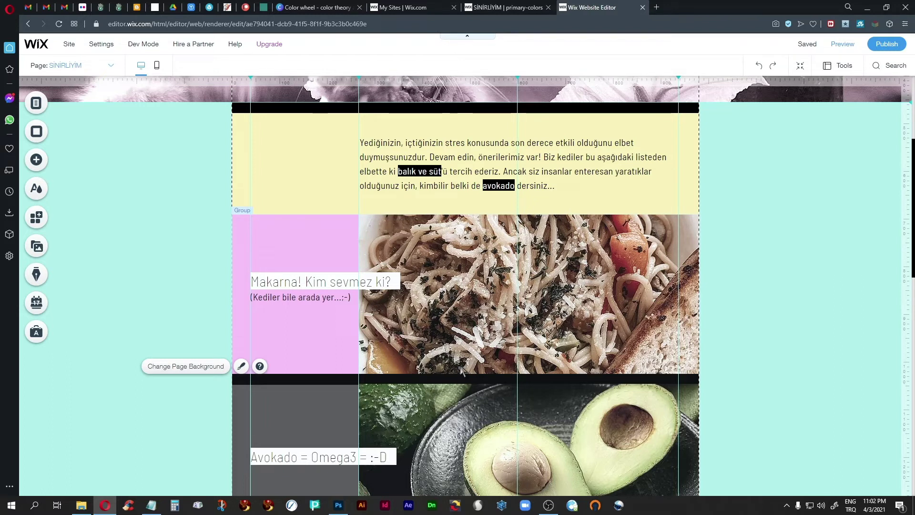
pyautogui.scroll(-5, 461, 369)
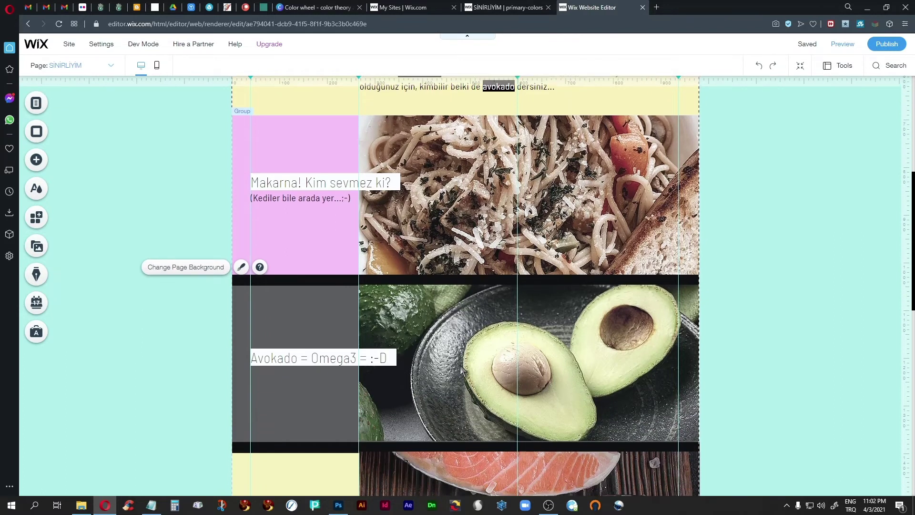
pyautogui.scroll(-8, 459, 365)
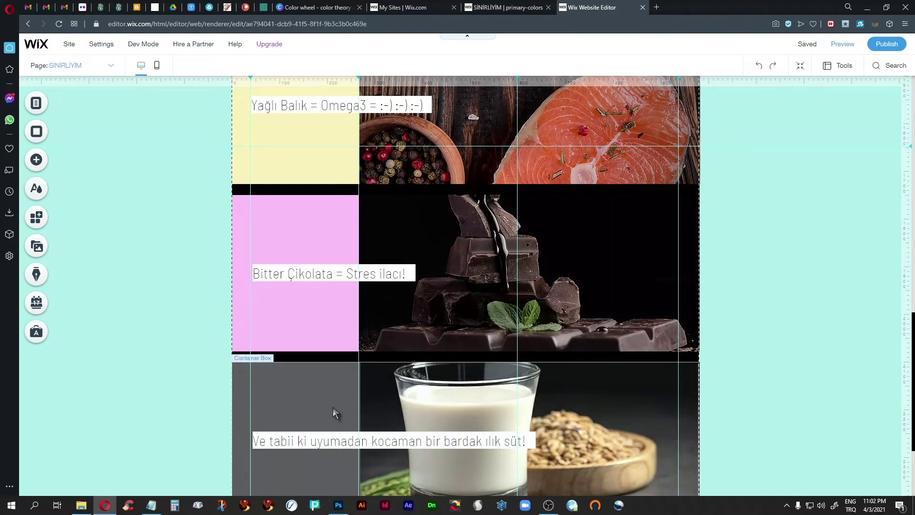
pyautogui.scroll(4, 333, 407)
pyautogui.scroll(1, 335, 412)
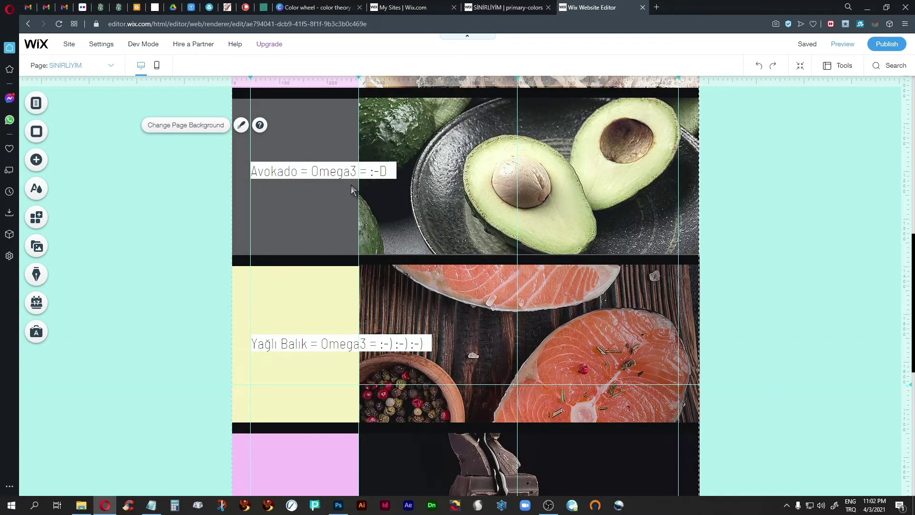
pyautogui.scroll(4, 391, 247)
# Switch to the external preview and examine the Sinirliyim food boxes and their hover enlargement against the turquoise background, ending at the page header.
pyautogui.click(504, 9)
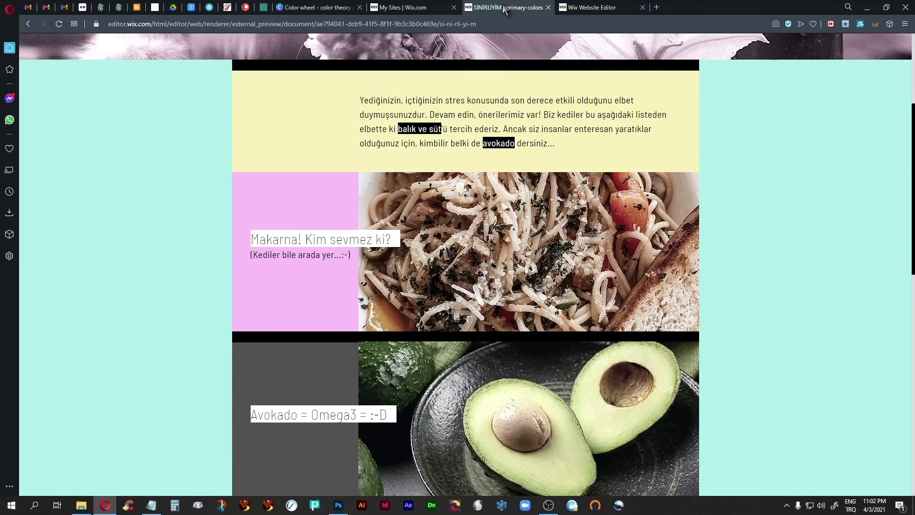
pyautogui.scroll(-9, 764, 312)
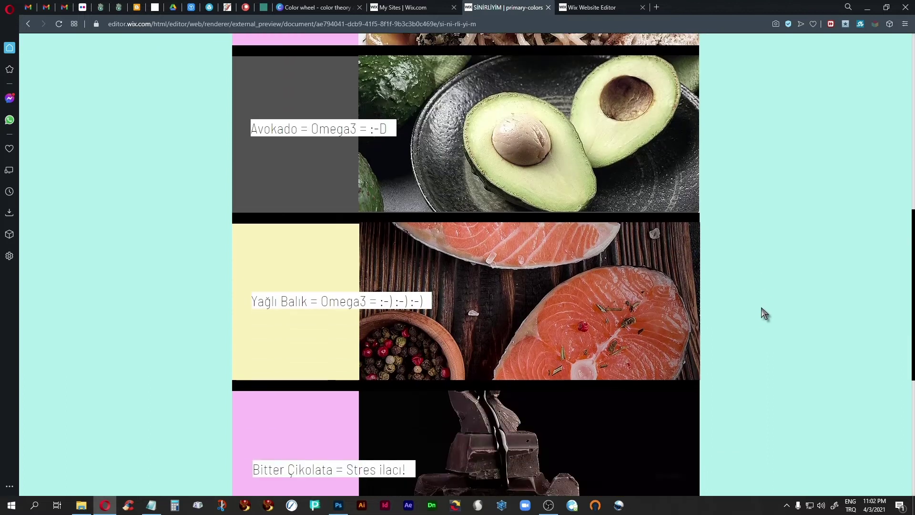
pyautogui.scroll(-2, 764, 313)
pyautogui.scroll(6, 764, 313)
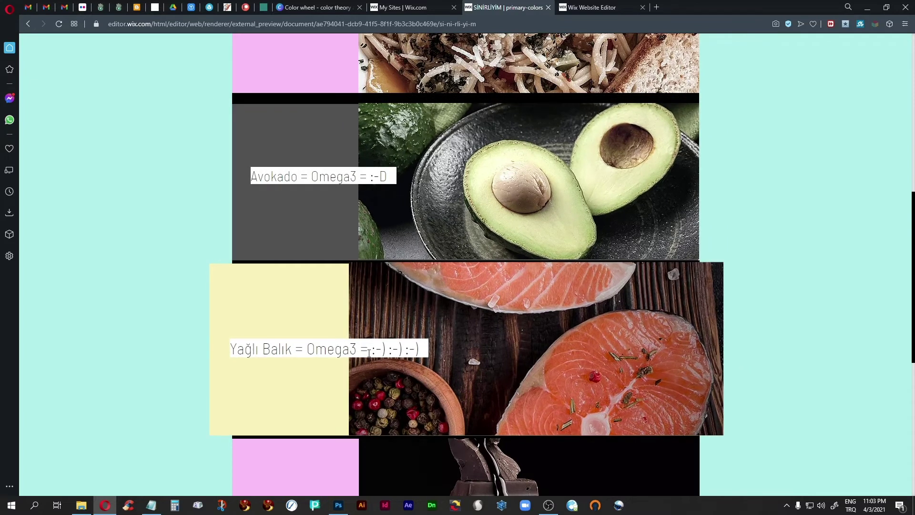
pyautogui.scroll(5, 810, 406)
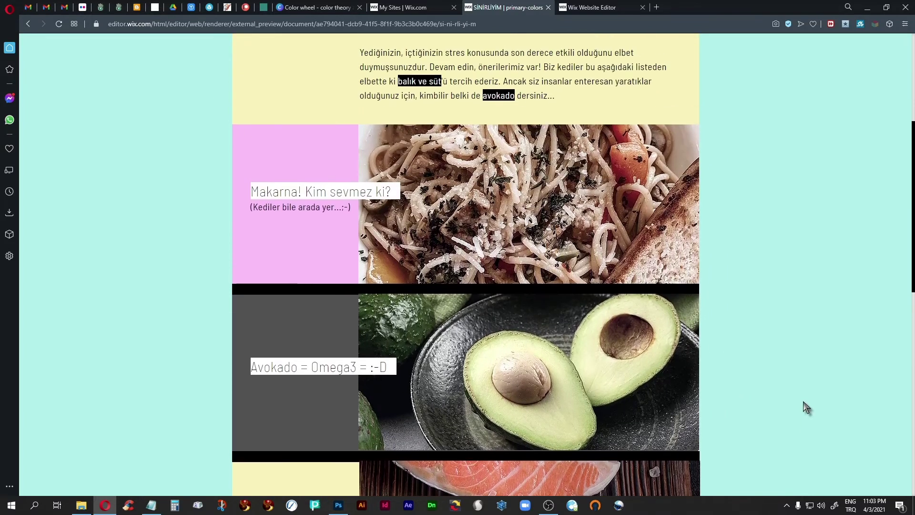
pyautogui.scroll(1, 805, 407)
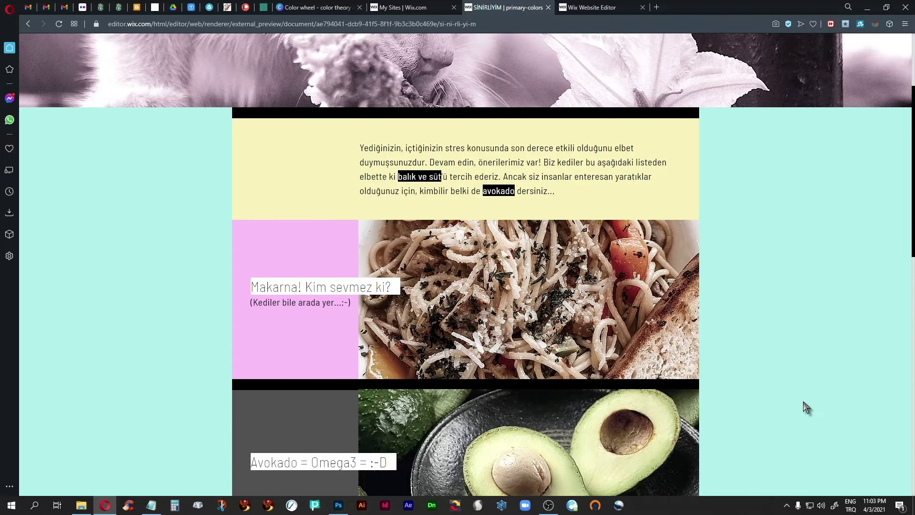
pyautogui.scroll(-2, 806, 408)
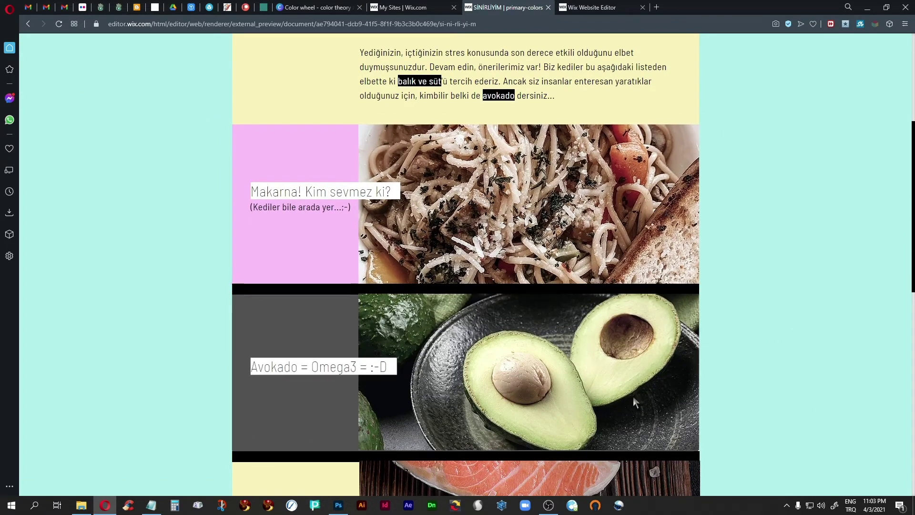
pyautogui.scroll(-5, 813, 364)
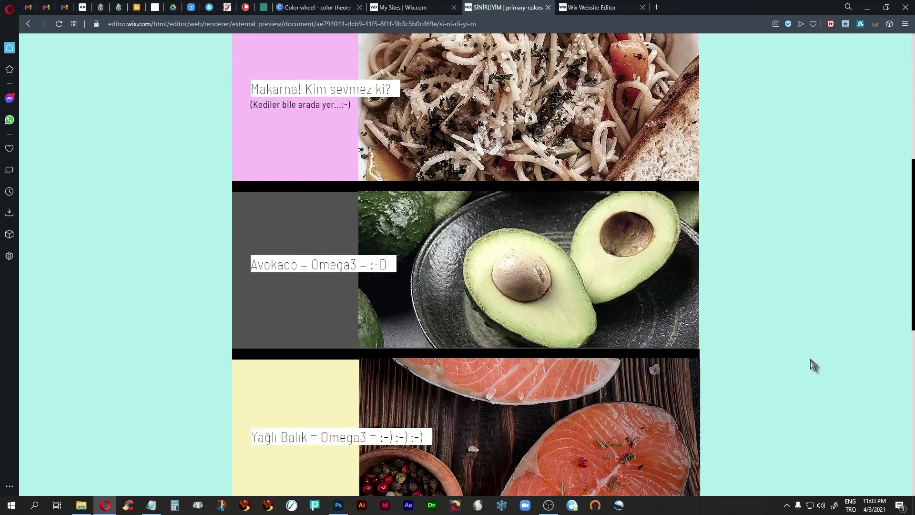
pyautogui.scroll(-3, 813, 364)
pyautogui.scroll(13, 812, 364)
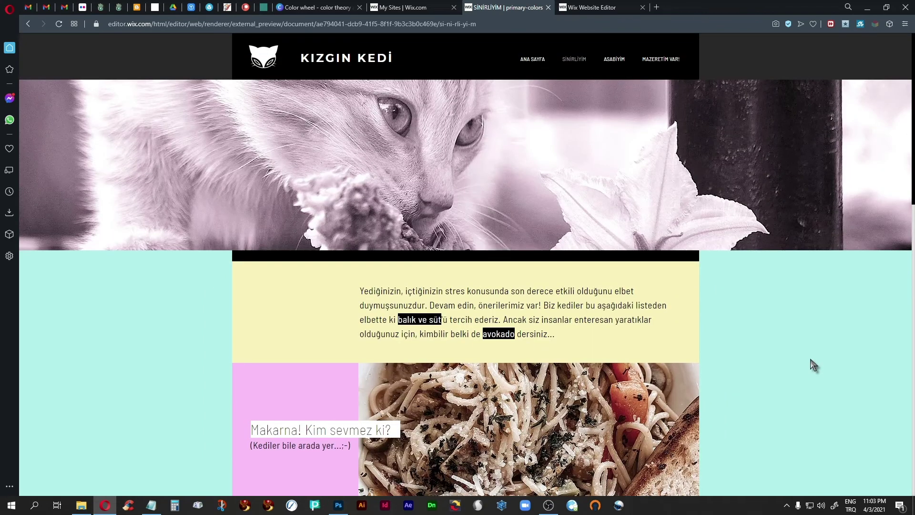
pyautogui.scroll(-4, 796, 457)
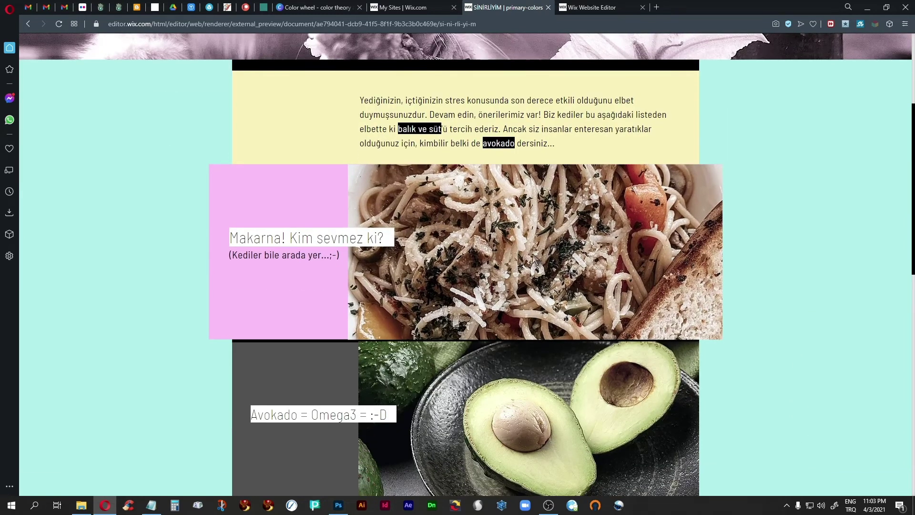
pyautogui.scroll(4, 811, 370)
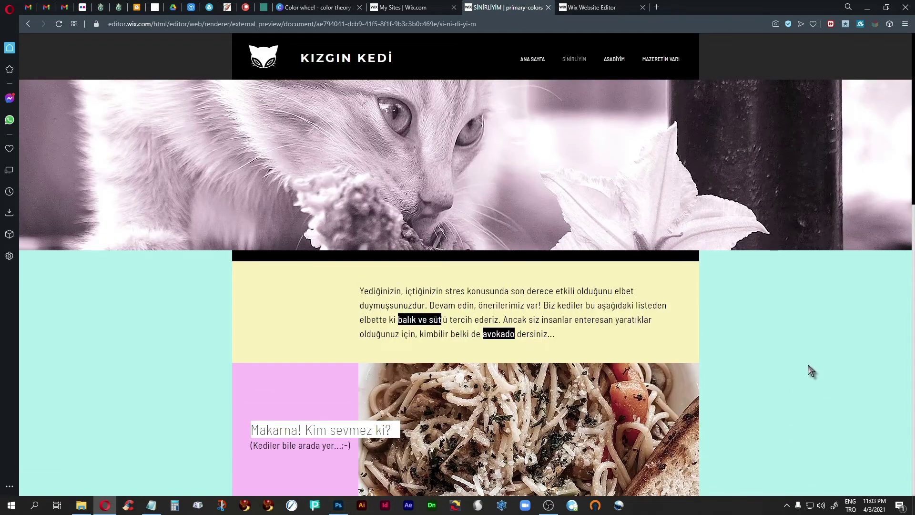
# Return to the Wix editor, open the Asabiyim page, and examine its magenta and turquoise boxes on the yellow background.
pyautogui.click(585, 7)
pyautogui.scroll(5, 760, 429)
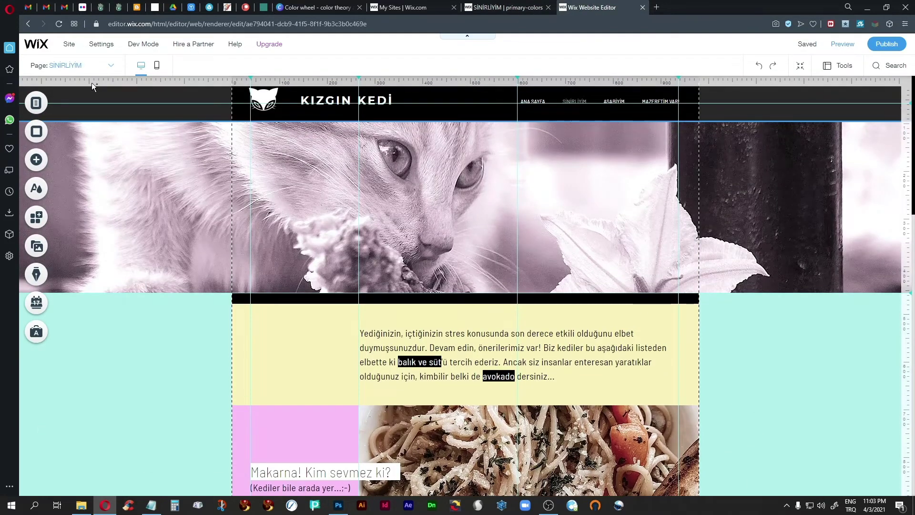
pyautogui.click(71, 65)
pyautogui.click(44, 97)
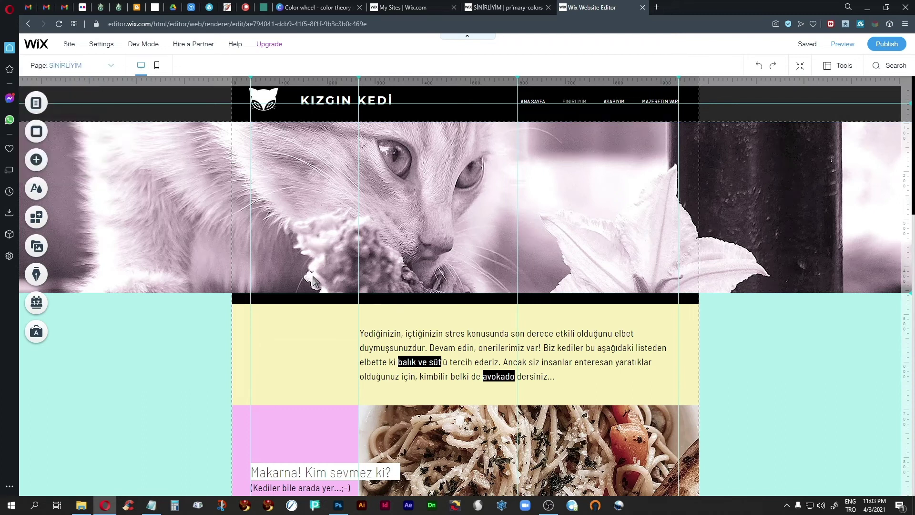
pyautogui.scroll(-4, 190, 386)
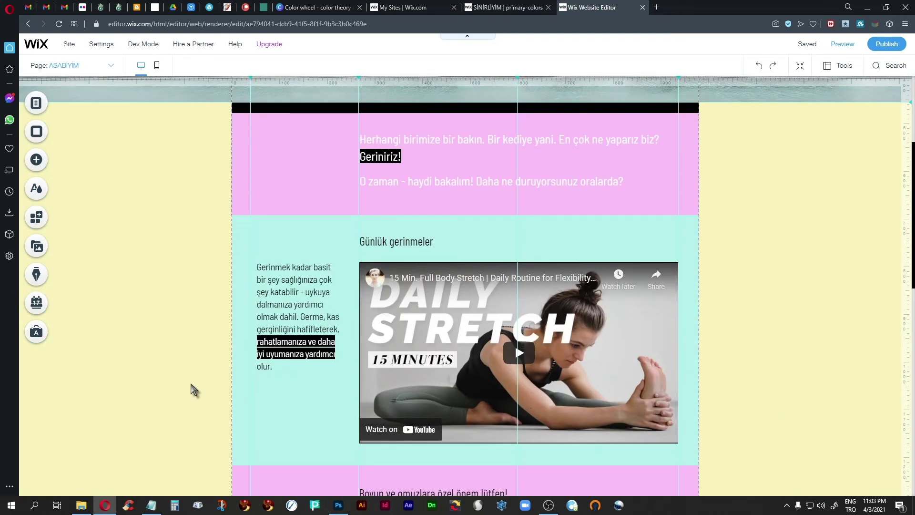
pyautogui.scroll(-2, 190, 386)
pyautogui.scroll(3, 193, 388)
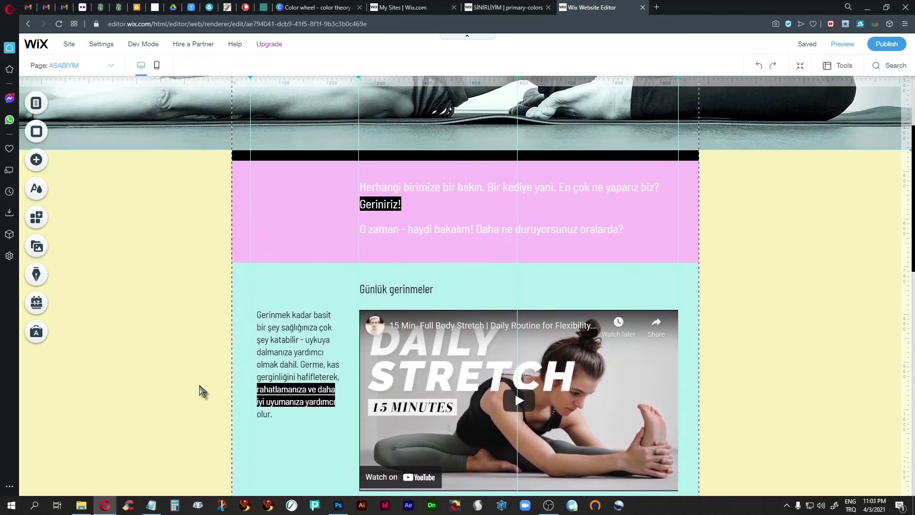
# Inspect the magenta intro container box and the Daily Stretch video player within its group by selecting each of them.
pyautogui.click(251, 204)
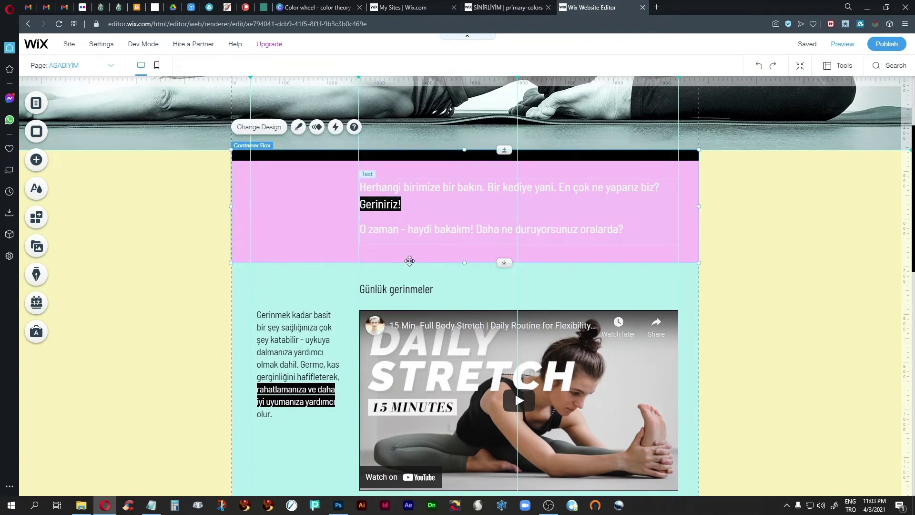
pyautogui.scroll(-4, 157, 380)
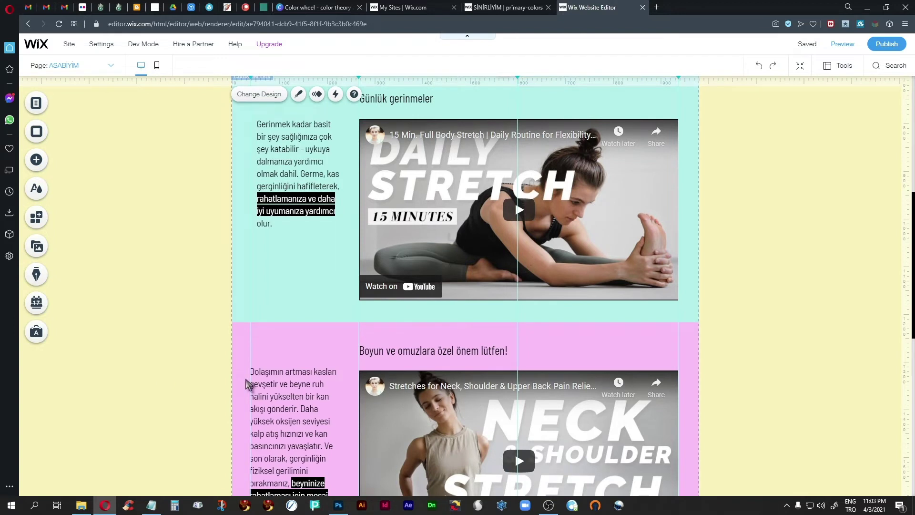
pyautogui.click(468, 254)
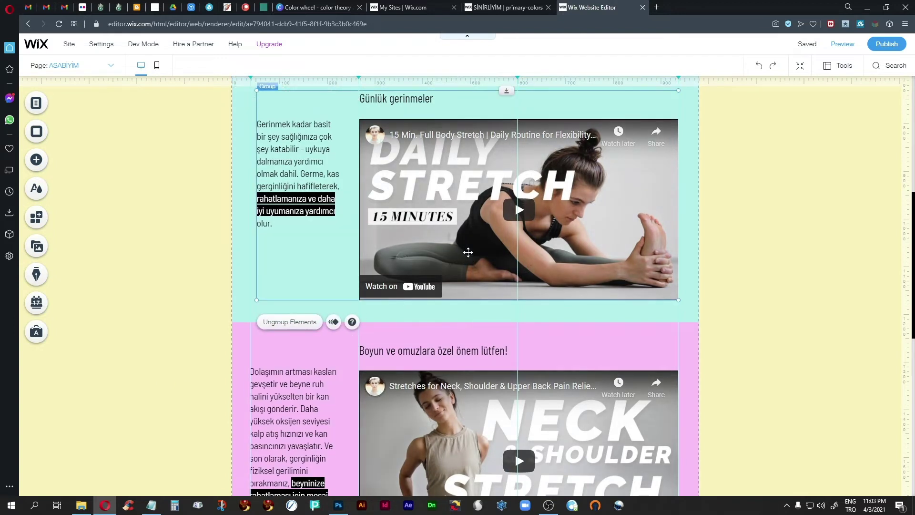
pyautogui.click(421, 194)
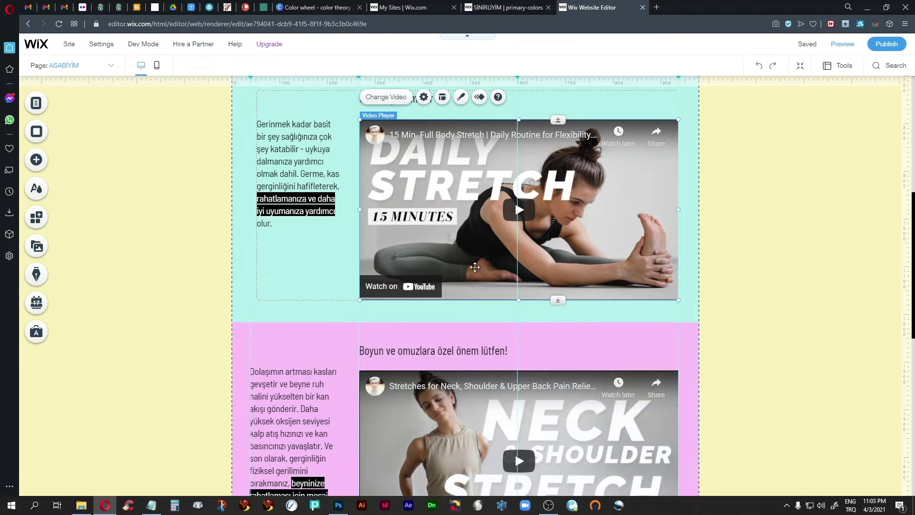
# View the single video players among the Video & Music elements and close the list without adding one.
pyautogui.click(36, 159)
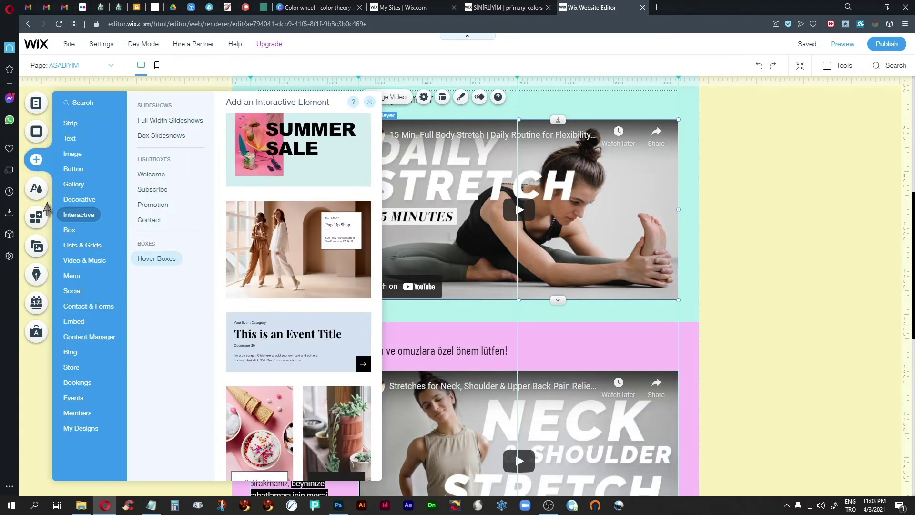
pyautogui.click(76, 262)
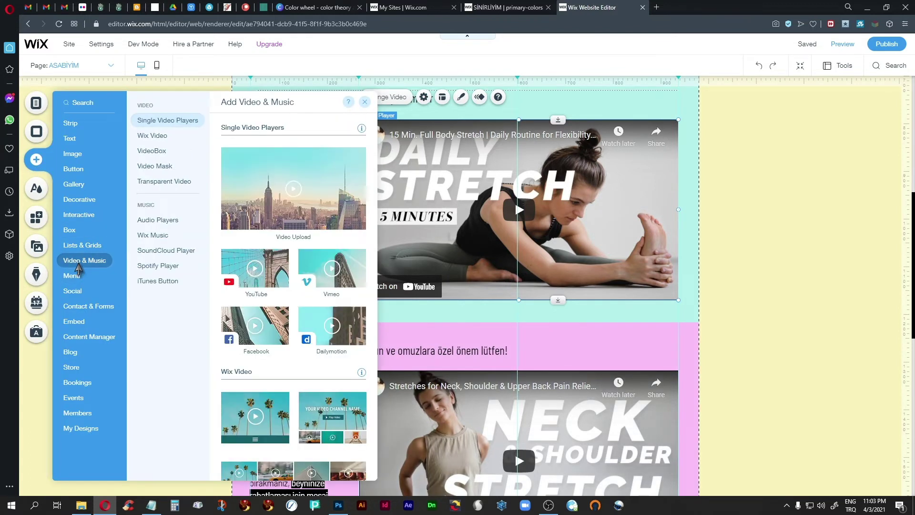
pyautogui.click(821, 282)
# Examine the alternating magenta and turquoise video sections down to the Asabiyim page's footer and return to the header.
pyautogui.scroll(-10, 777, 360)
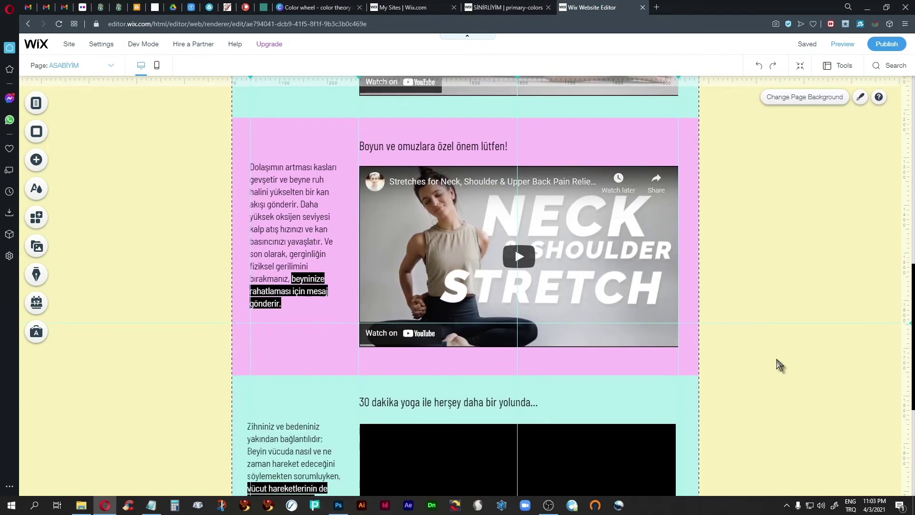
pyautogui.scroll(10, 779, 365)
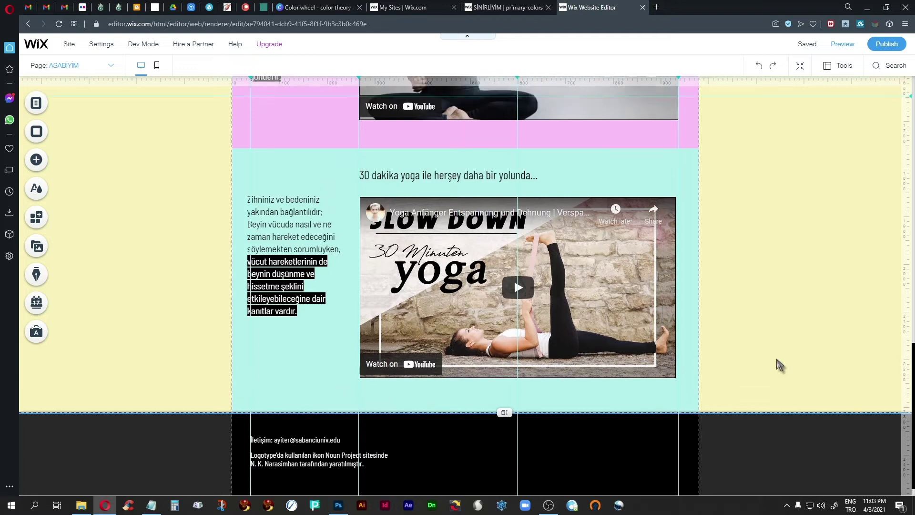
pyautogui.scroll(2, 780, 365)
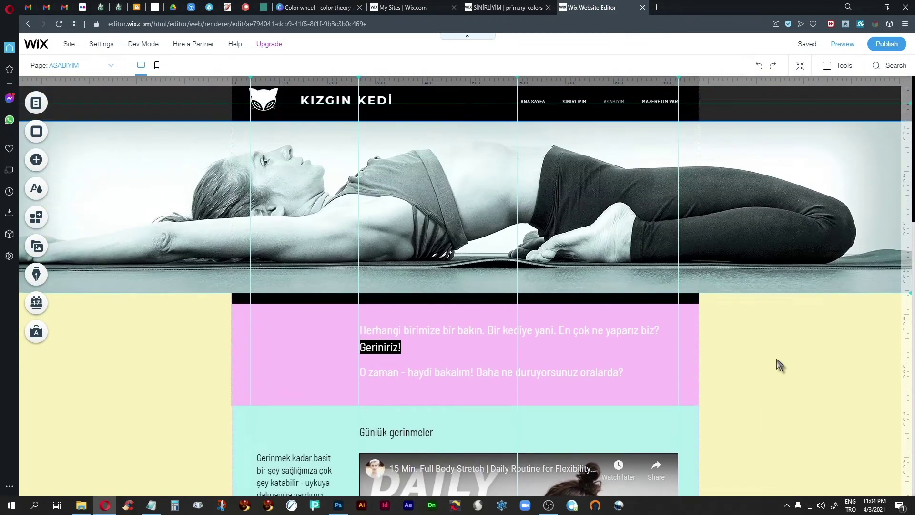
# Switch to the external preview and open the Asabiyim page from the site header.
pyautogui.click(489, 10)
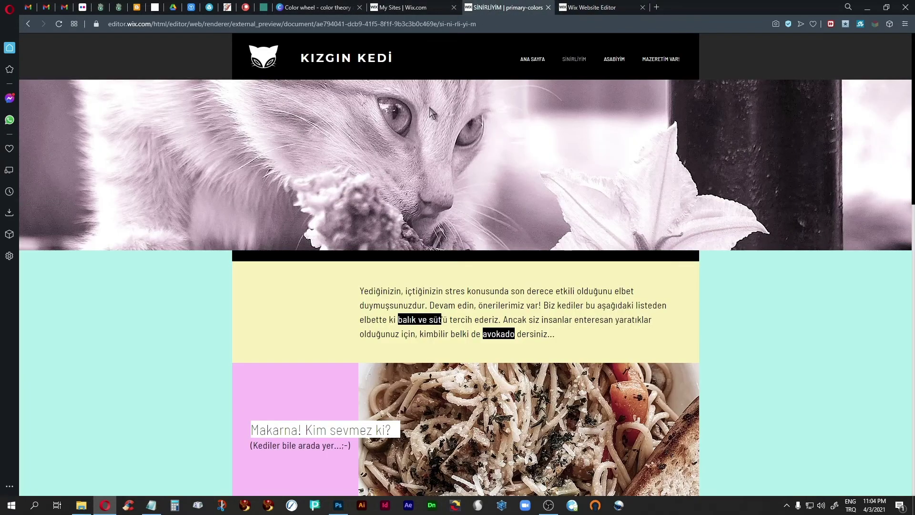
pyautogui.click(614, 59)
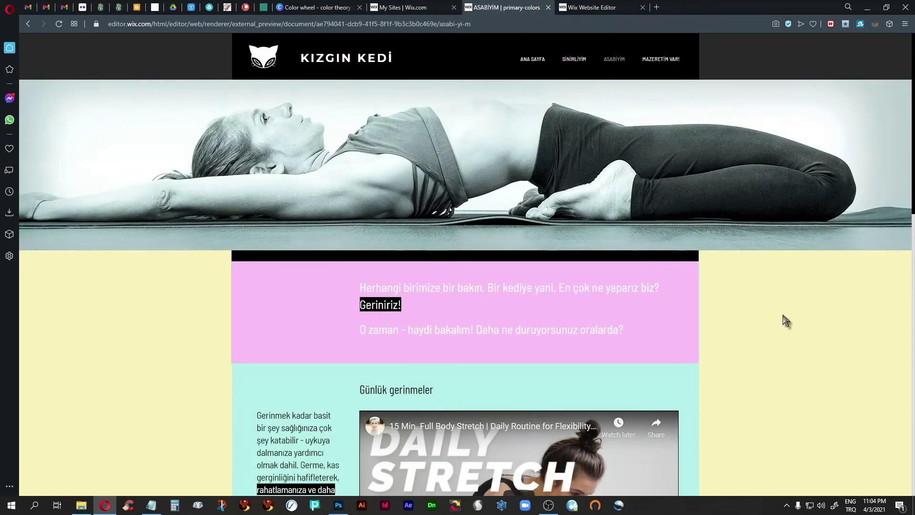
# Examine the magenta intro box and the alternating turquoise and magenta video sections on the previewed Asabiyim page.
pyautogui.scroll(-7, 783, 316)
pyautogui.scroll(-7, 786, 321)
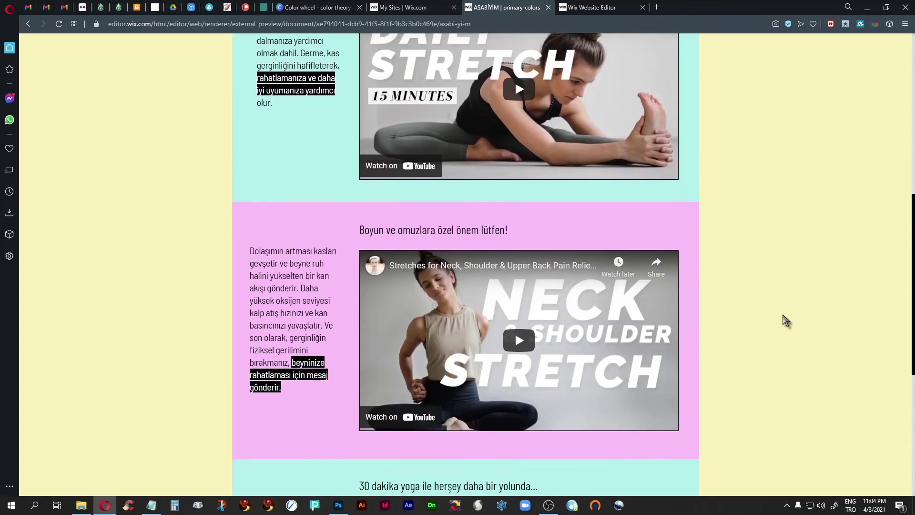
pyautogui.scroll(15, 786, 321)
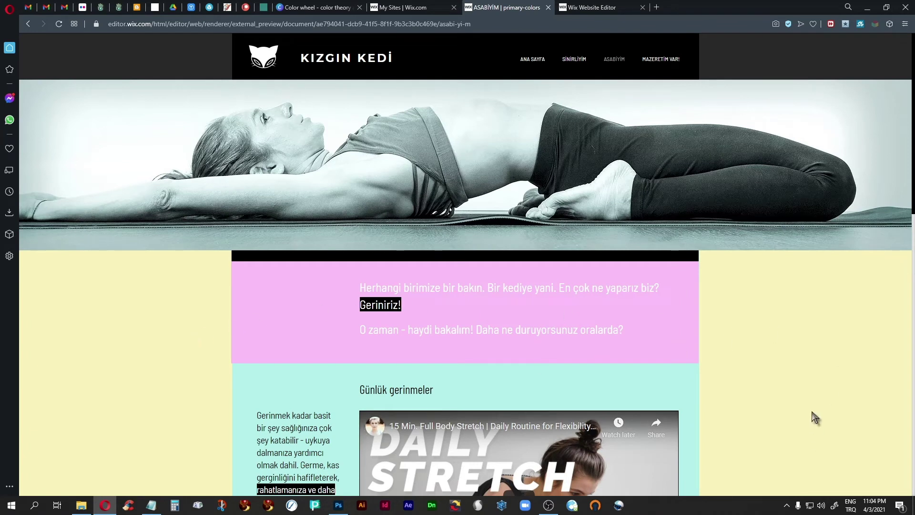
pyautogui.scroll(-5, 815, 417)
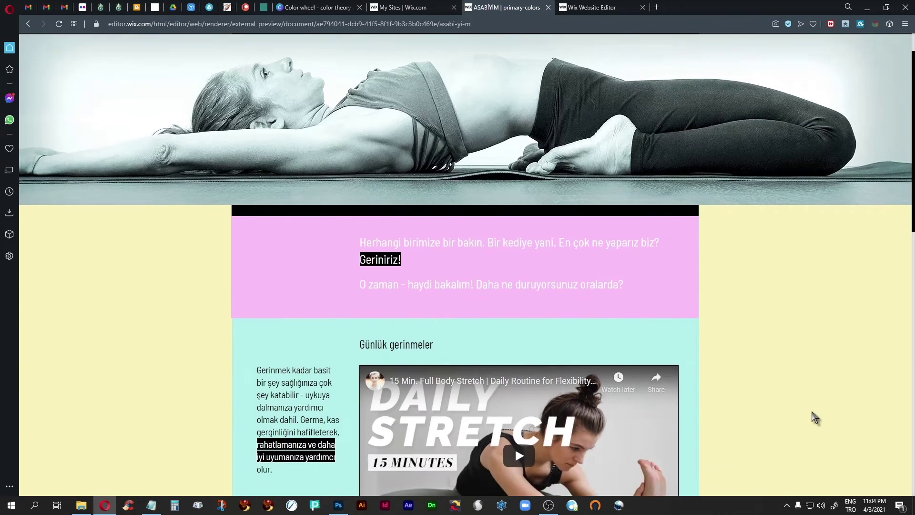
pyautogui.scroll(-5, 815, 416)
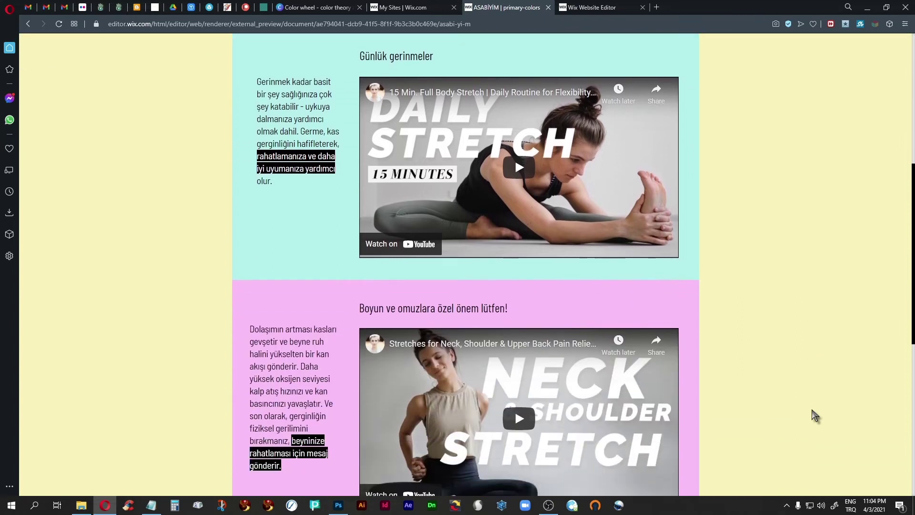
pyautogui.scroll(10, 814, 416)
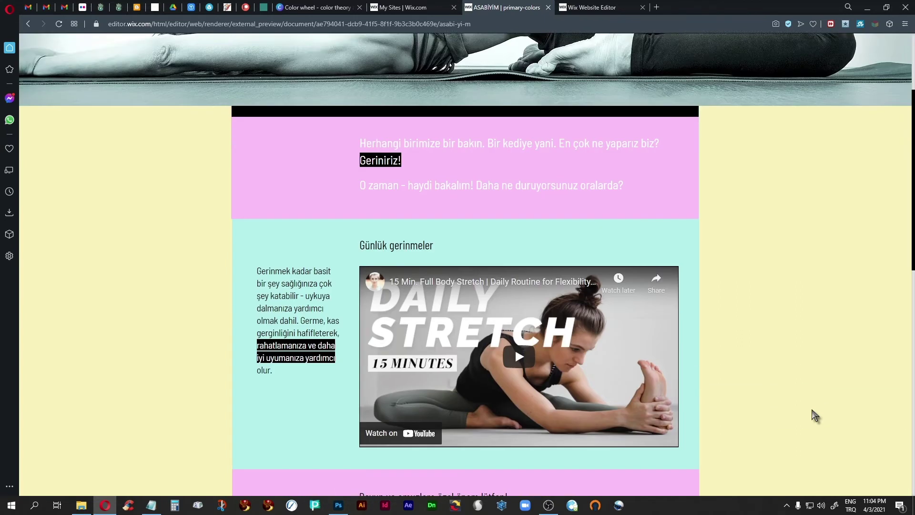
# Compare the background and box colours of the Sinirliyim, Ana Sayfa, Mazeretim Var and Asabiyim pages, ending on Sinirliyim.
pyautogui.click(572, 60)
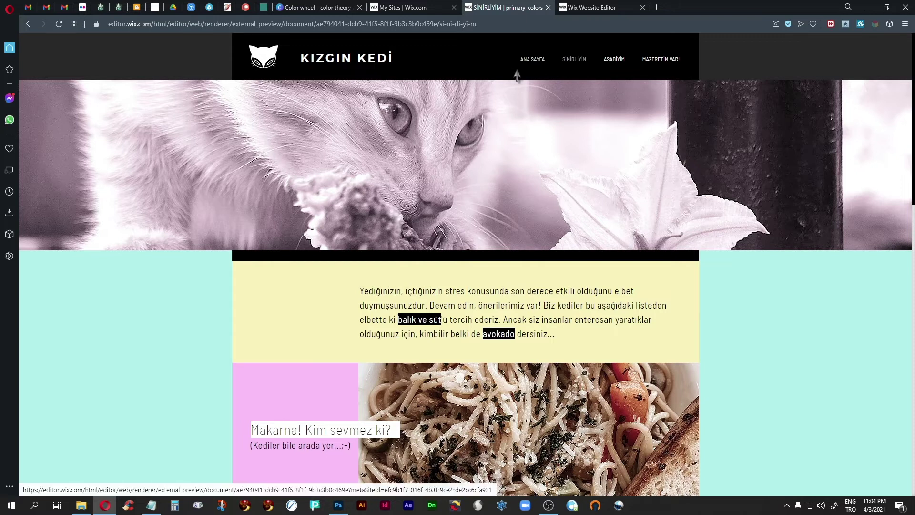
pyautogui.click(529, 61)
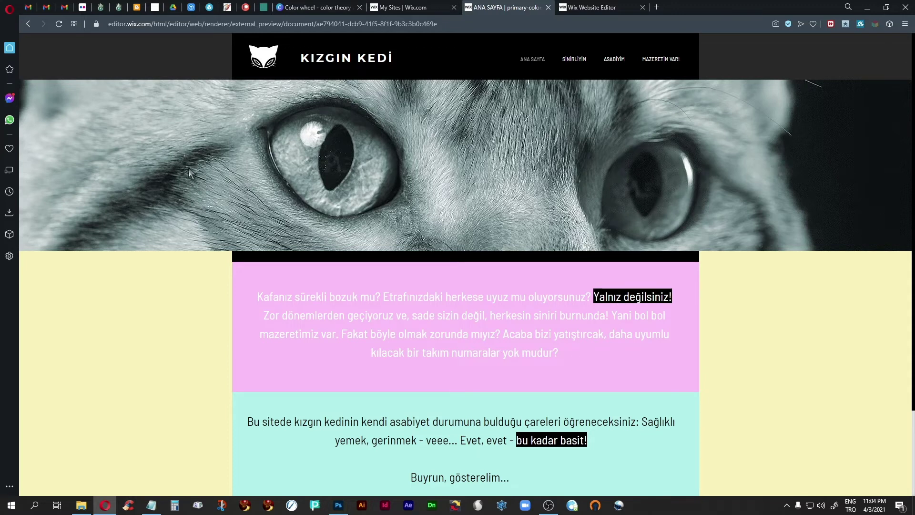
pyautogui.click(652, 64)
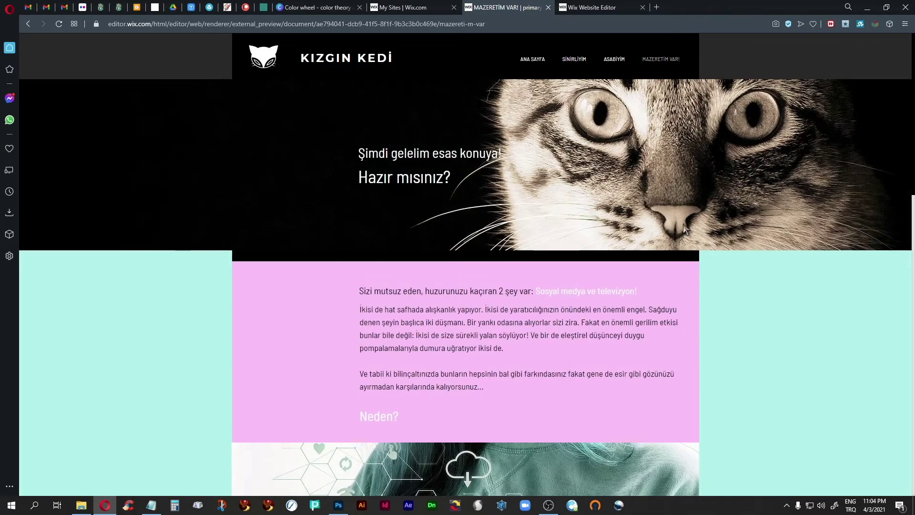
pyautogui.click(614, 60)
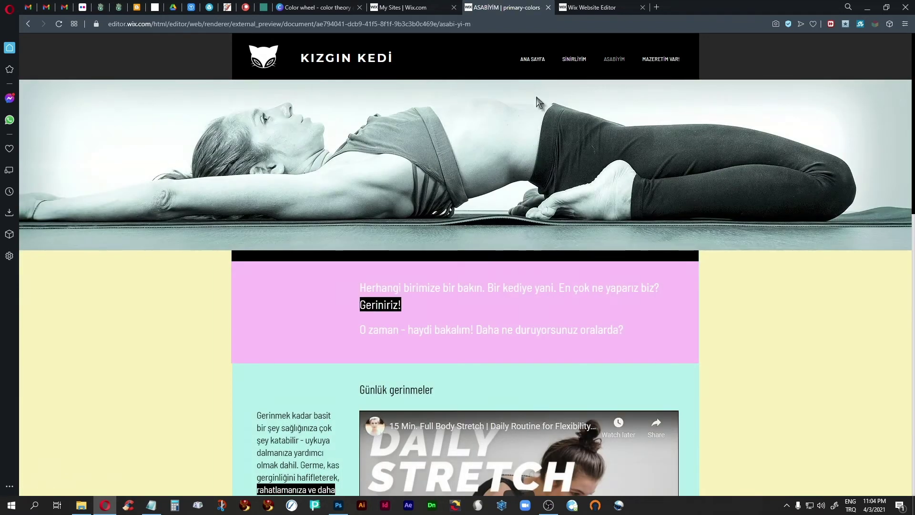
pyautogui.click(570, 61)
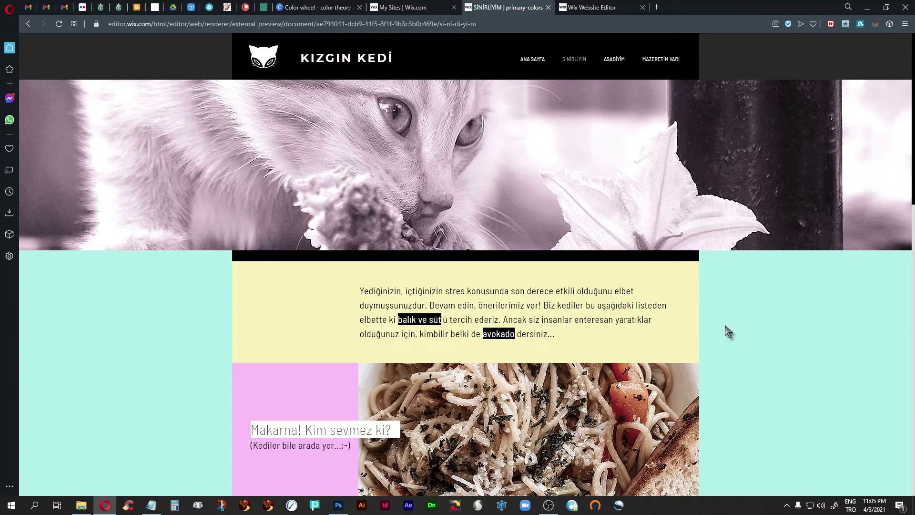
# Open the Mazeretim Var page and examine how its tinted photos alternate with the magenta and yellow text boxes.
pyautogui.click(658, 68)
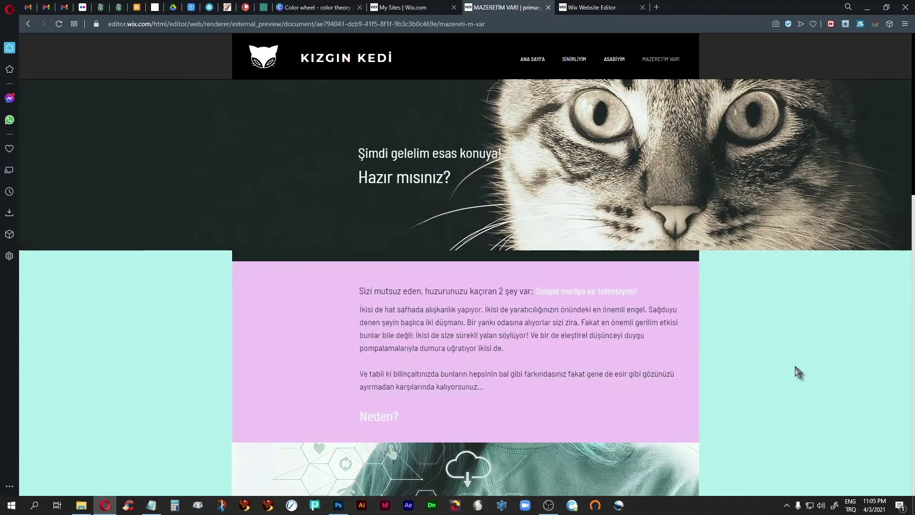
pyautogui.scroll(-7, 804, 406)
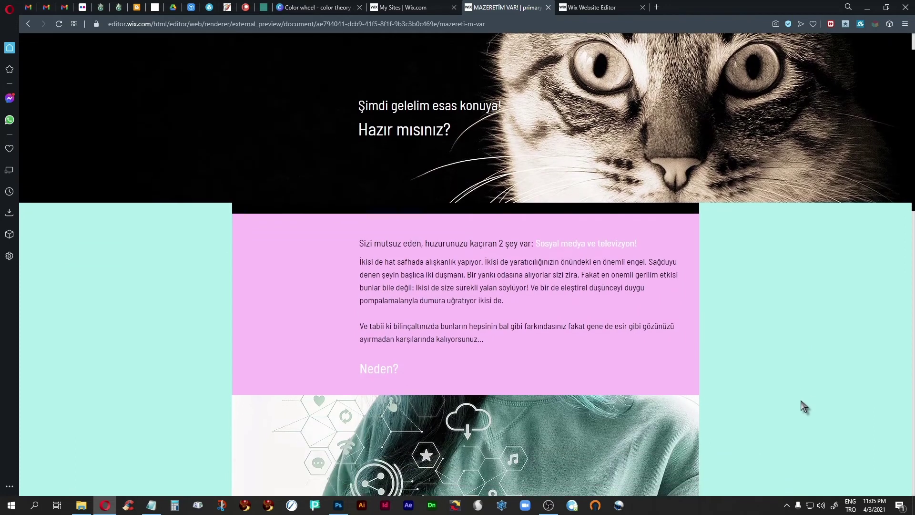
pyautogui.scroll(-10, 804, 406)
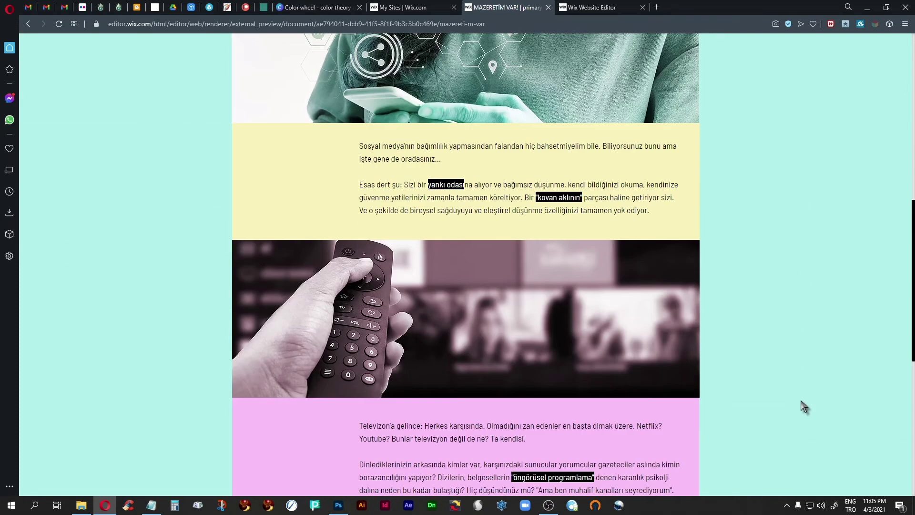
pyautogui.scroll(20, 804, 406)
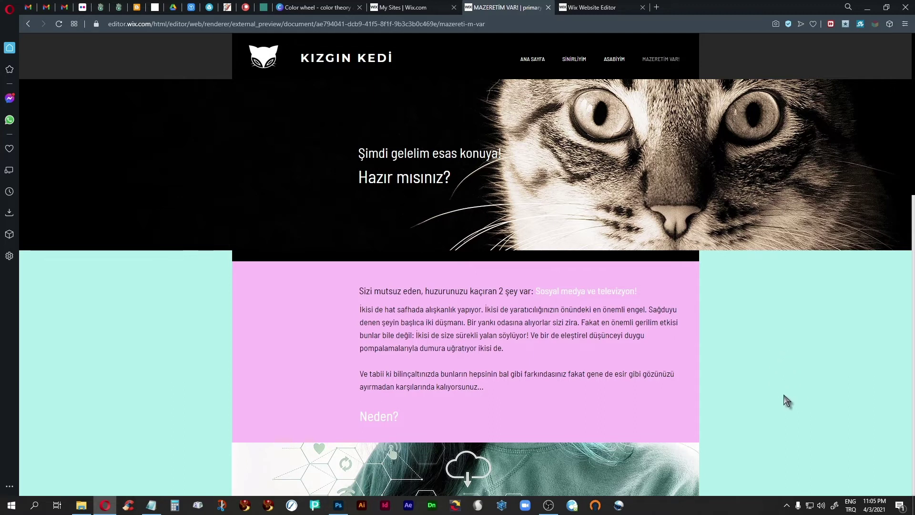
pyautogui.scroll(-1, 786, 400)
pyautogui.scroll(1, 786, 401)
pyautogui.scroll(-5, 771, 395)
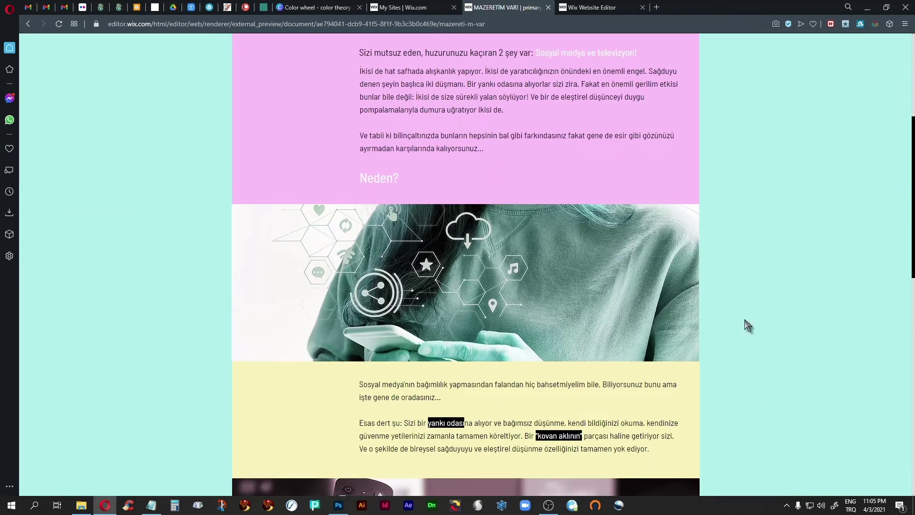
pyautogui.scroll(-3, 784, 319)
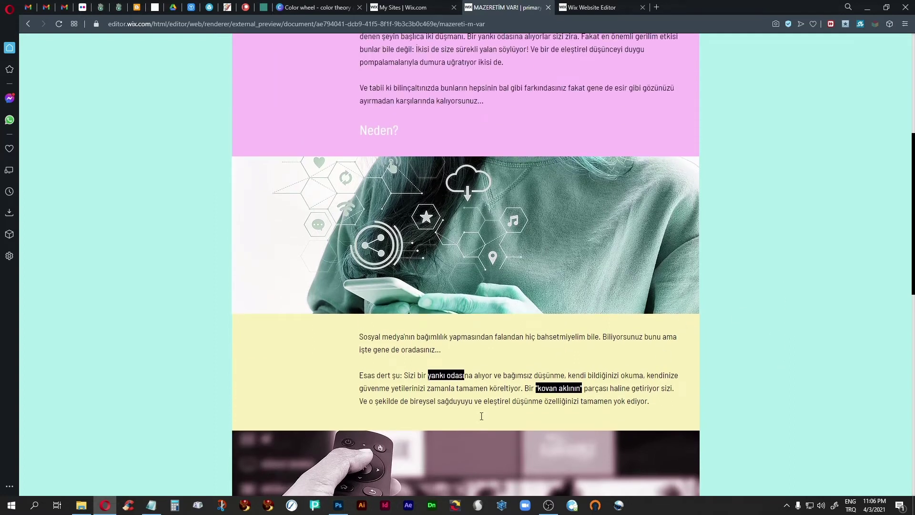
# View the original hand-holding-tv-remote-control-with-smart-tv photo from the WixTrix photos folder, then return to the site preview.
pyautogui.click(81, 505)
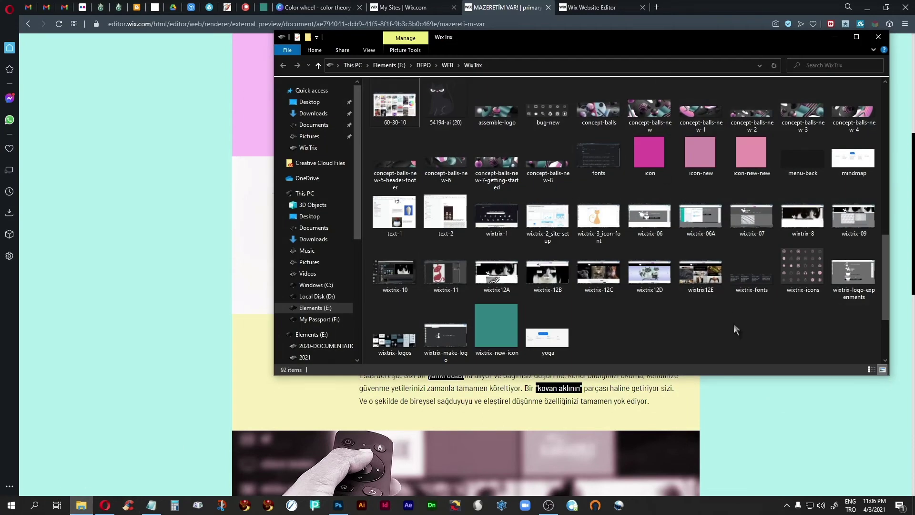
pyautogui.scroll(10, 736, 329)
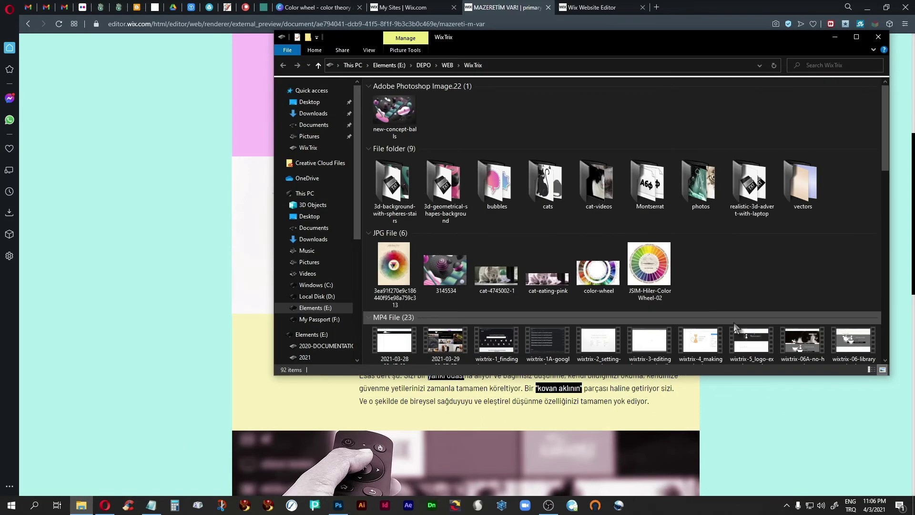
pyautogui.doubleClick(702, 183)
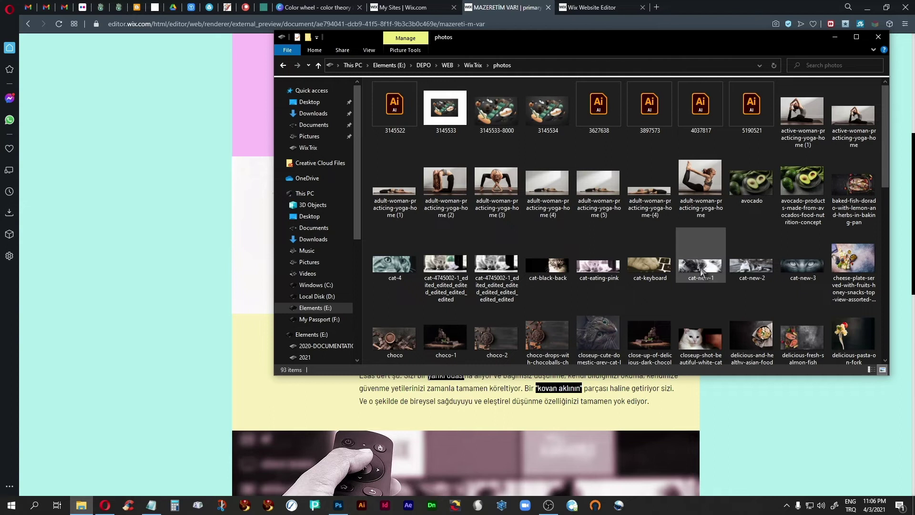
pyautogui.scroll(-6, 700, 270)
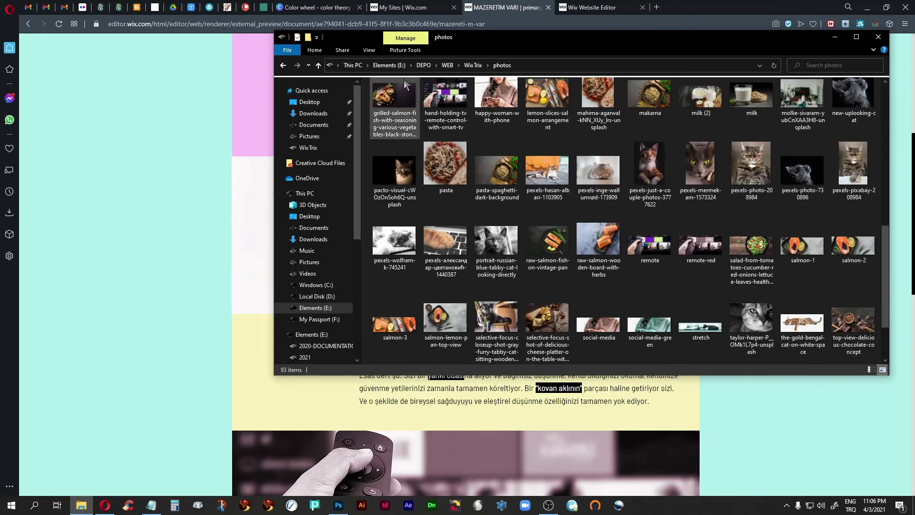
pyautogui.click(434, 94)
pyautogui.doubleClick(444, 114)
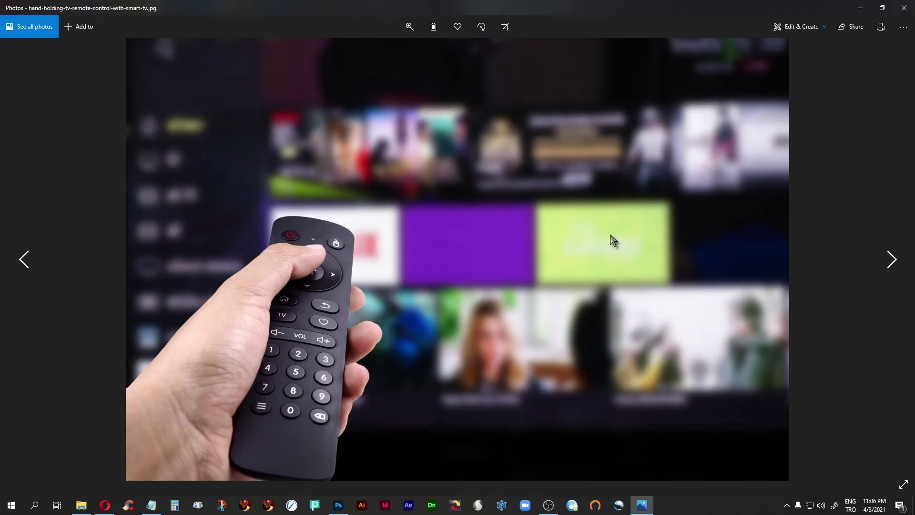
pyautogui.click(905, 10)
pyautogui.click(834, 38)
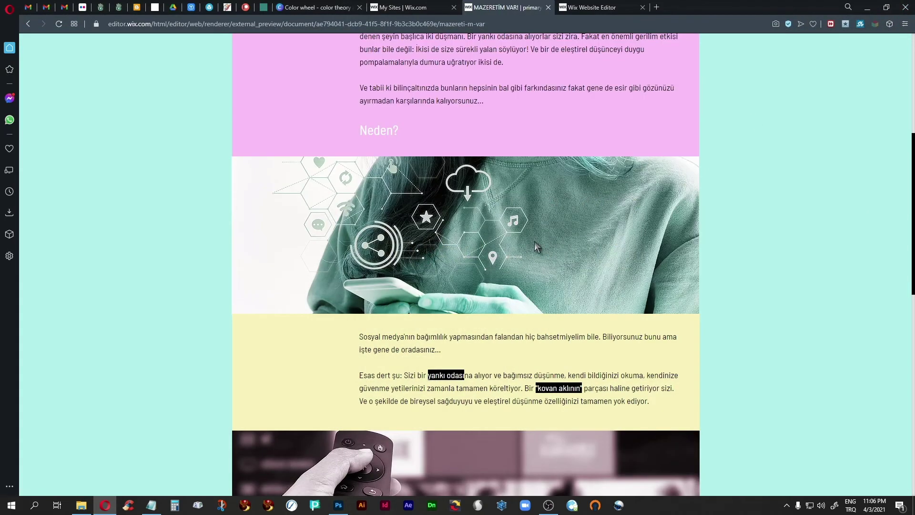
# Check the tinted remote and phone images on the page, then view the original social-media photo and return to the preview.
pyautogui.scroll(-4, 534, 241)
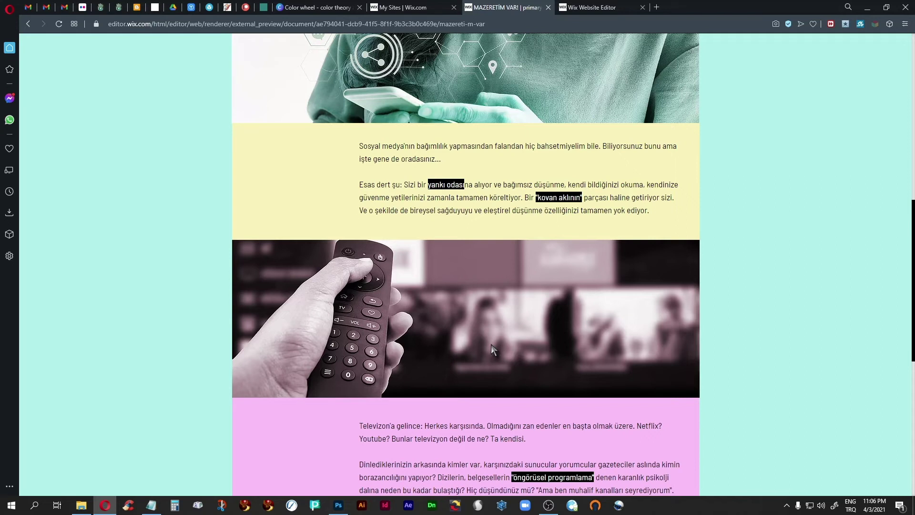
pyautogui.scroll(3, 404, 255)
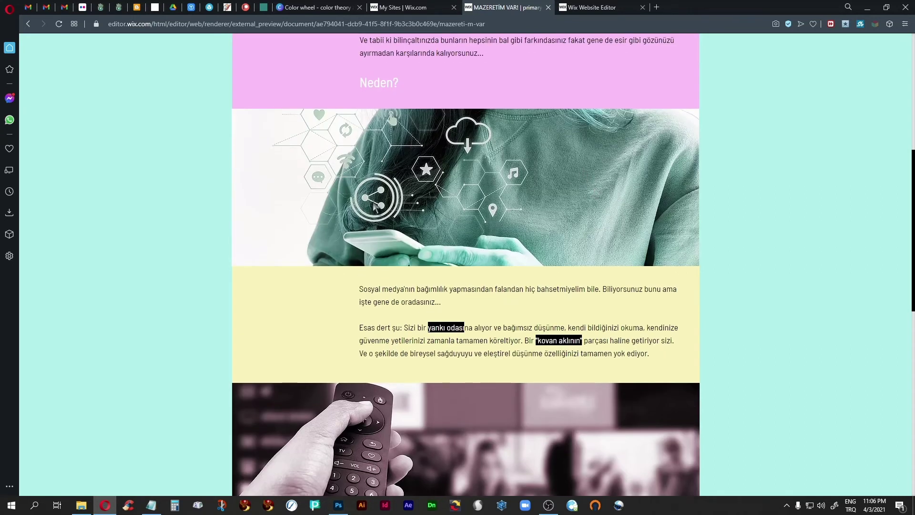
pyautogui.click(81, 505)
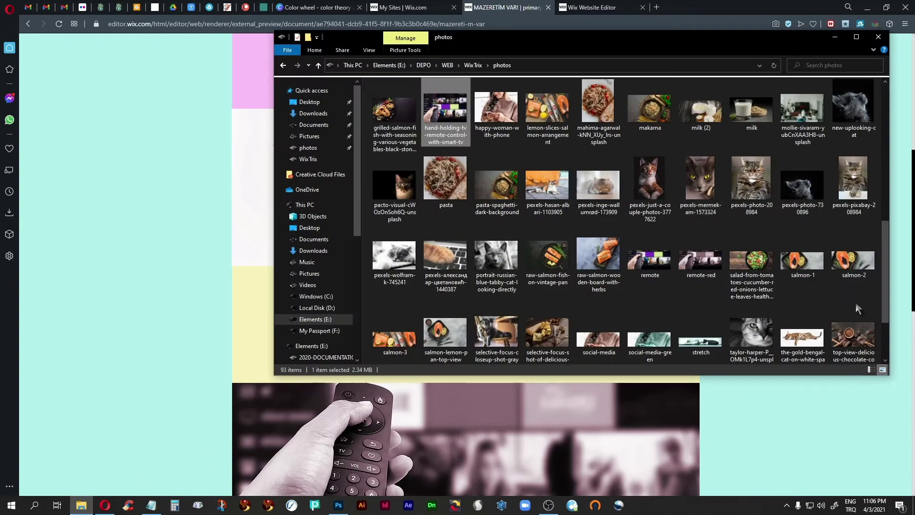
pyautogui.moveTo(885, 246); pyautogui.dragTo(878, 299)
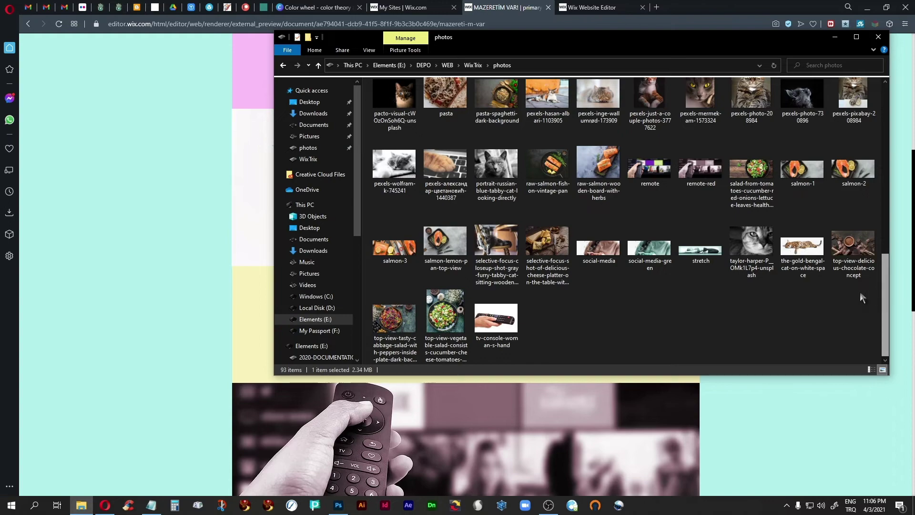
pyautogui.doubleClick(599, 248)
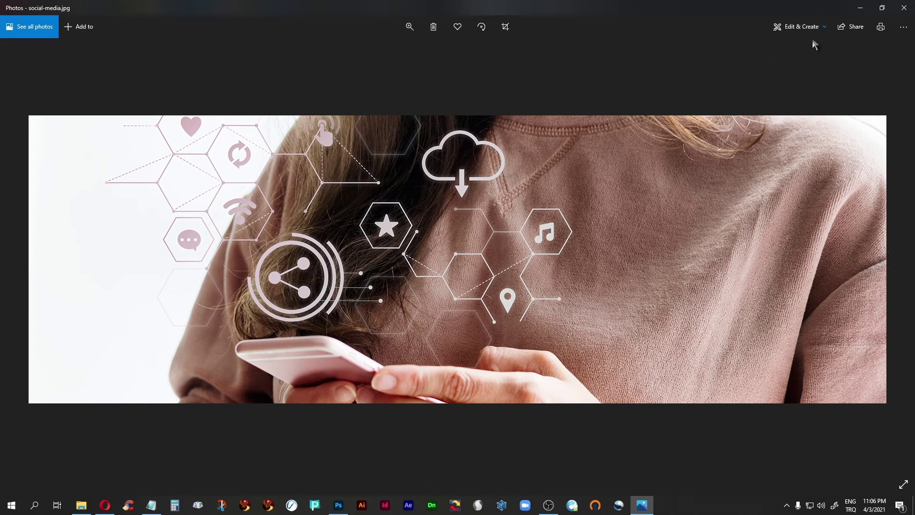
pyautogui.click(904, 7)
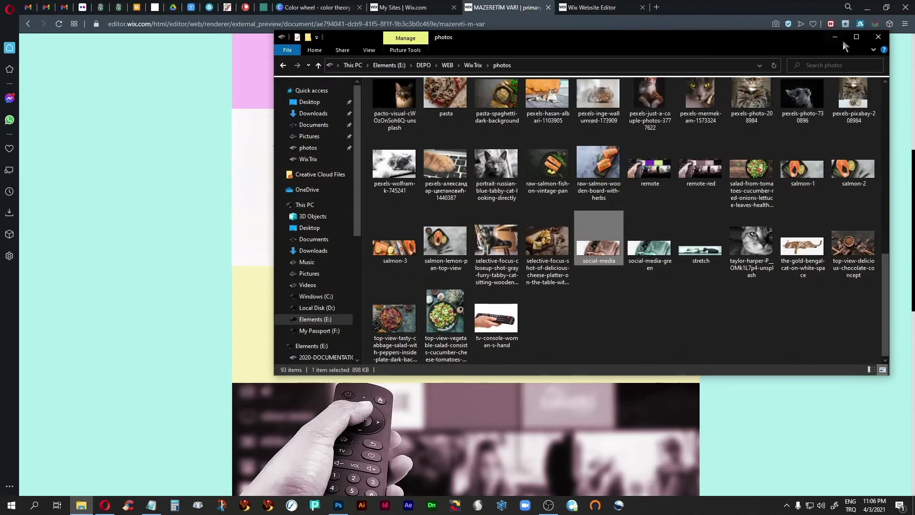
pyautogui.click(835, 38)
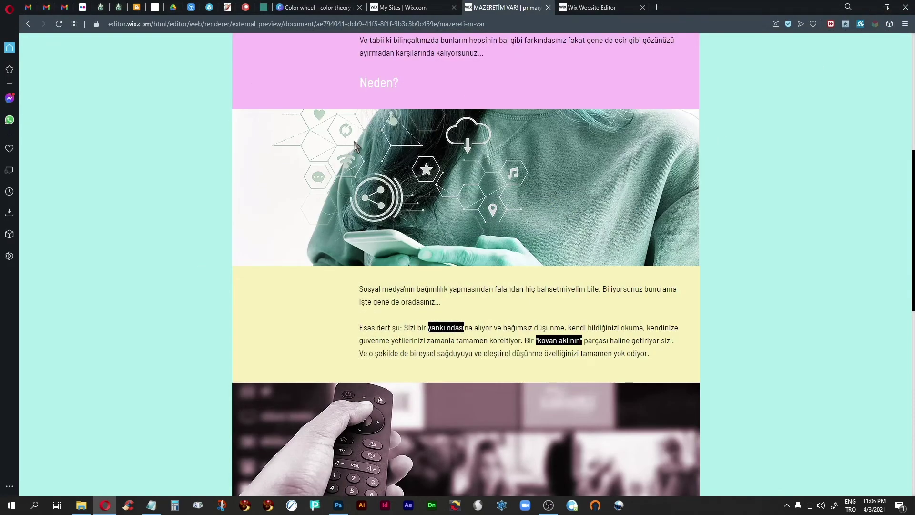
# Review the Mazeretim Var page's tinted images against its coloured boxes once more and open the Sinirliyim page.
pyautogui.scroll(-3, 525, 399)
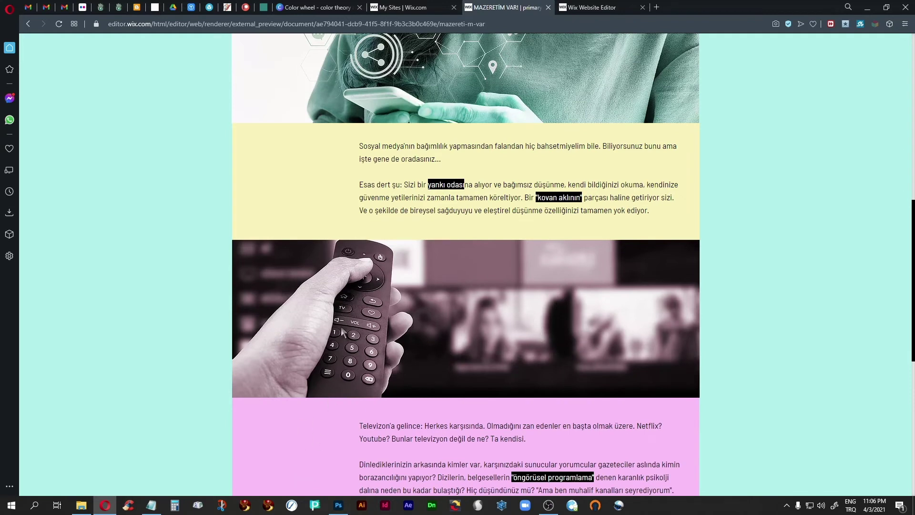
pyautogui.scroll(4, 332, 420)
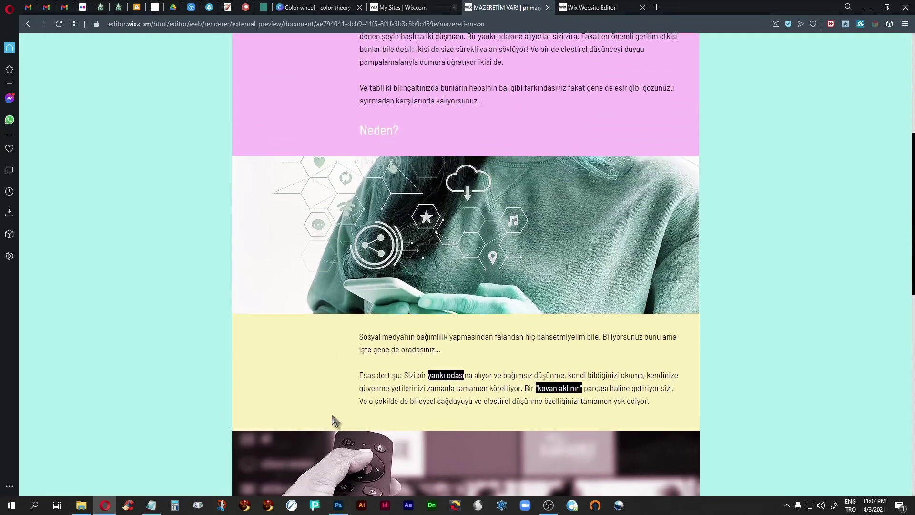
pyautogui.scroll(5, 335, 420)
pyautogui.scroll(-3, 335, 420)
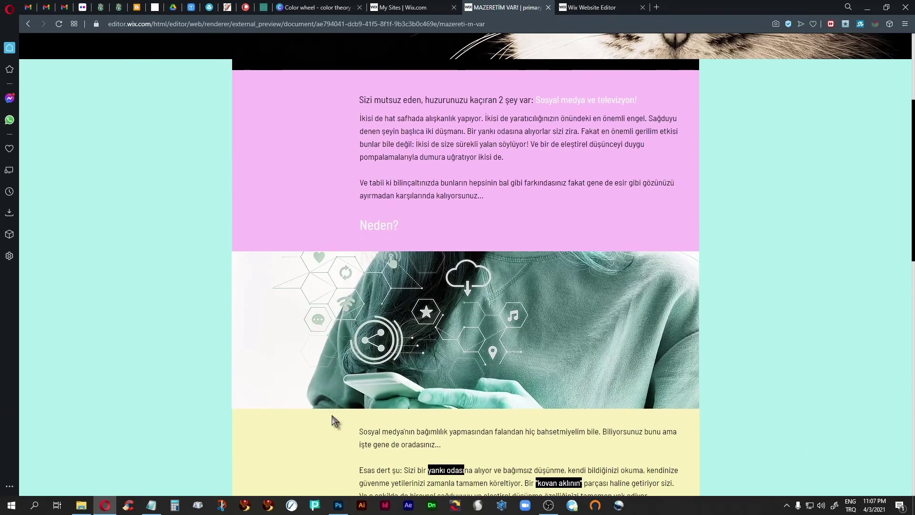
pyautogui.scroll(-1, 332, 420)
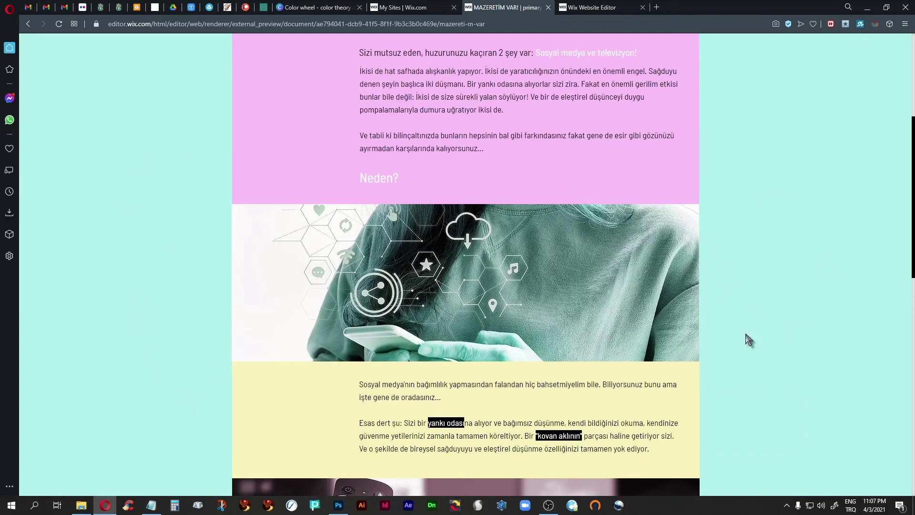
pyautogui.scroll(4, 747, 339)
pyautogui.scroll(1, 747, 339)
pyautogui.scroll(-1, 747, 339)
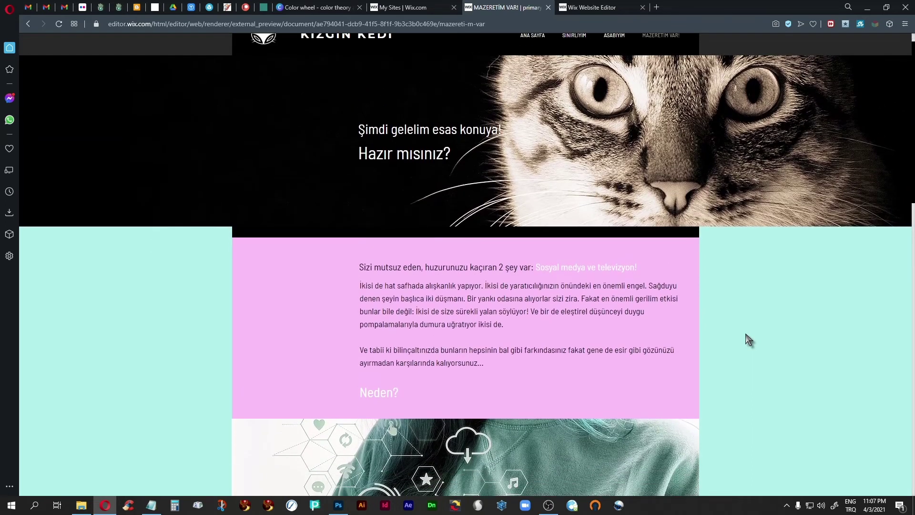
pyautogui.scroll(1, 746, 338)
pyautogui.click(573, 59)
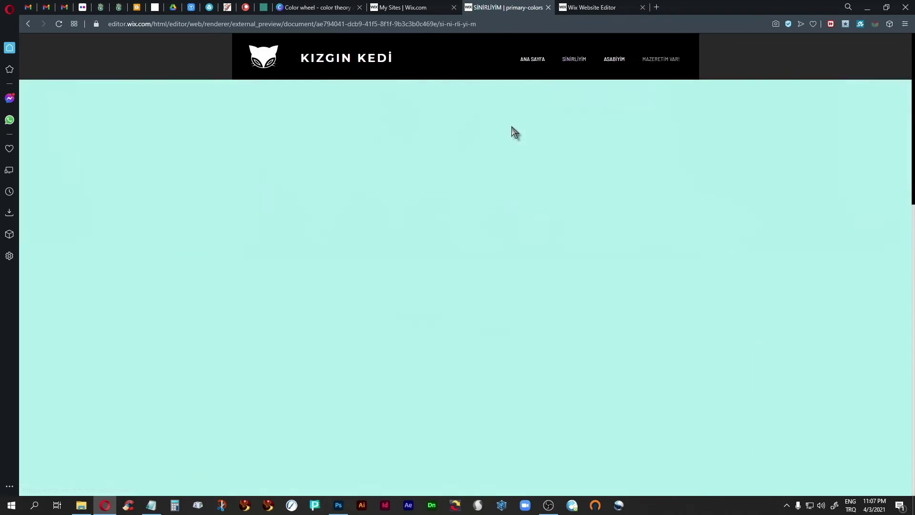
# Examine how the pasta, avocado and salmon photos sit beside the magenta, grey and yellow boxes on the Sinirliyim page.
pyautogui.scroll(-7, 781, 340)
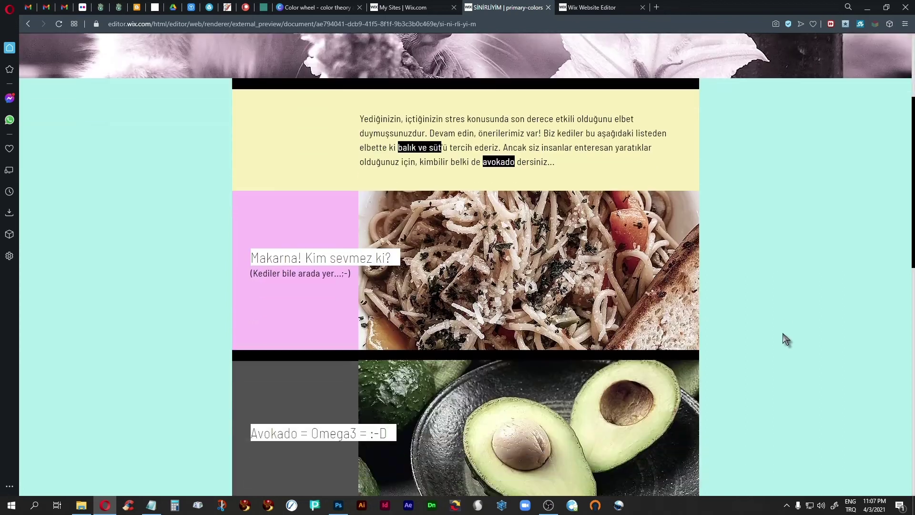
pyautogui.scroll(-1, 785, 340)
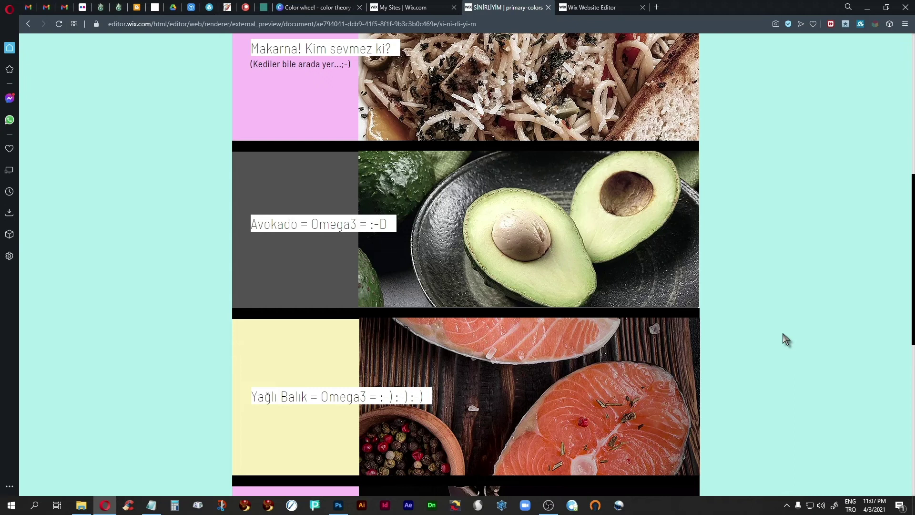
pyautogui.scroll(-7, 794, 339)
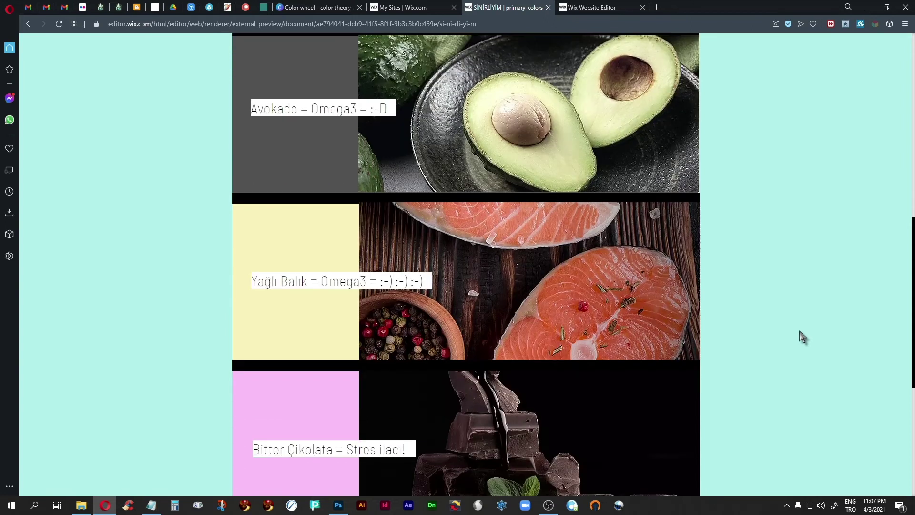
pyautogui.scroll(9, 802, 336)
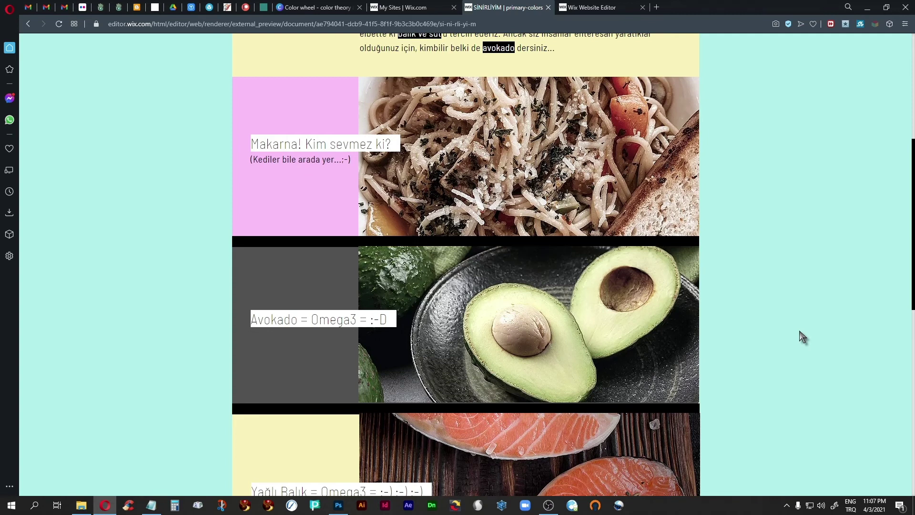
pyautogui.scroll(2, 780, 276)
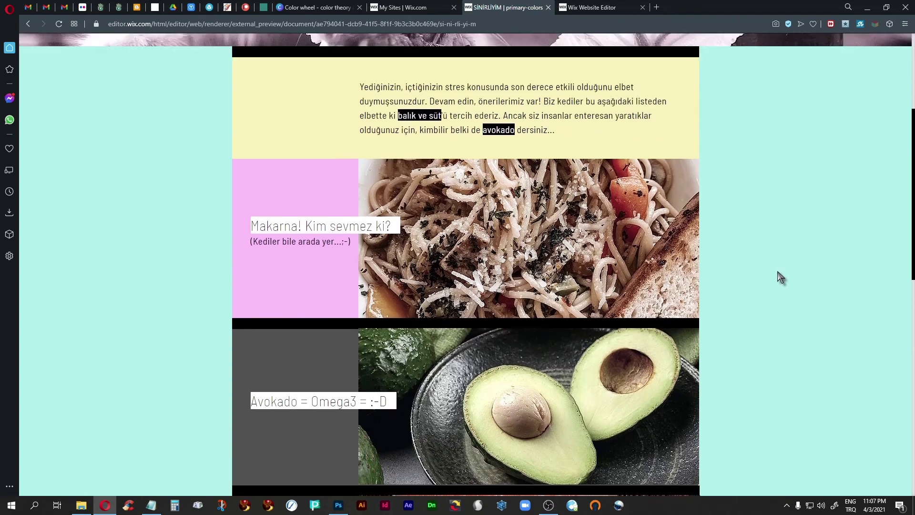
pyautogui.scroll(-3, 780, 277)
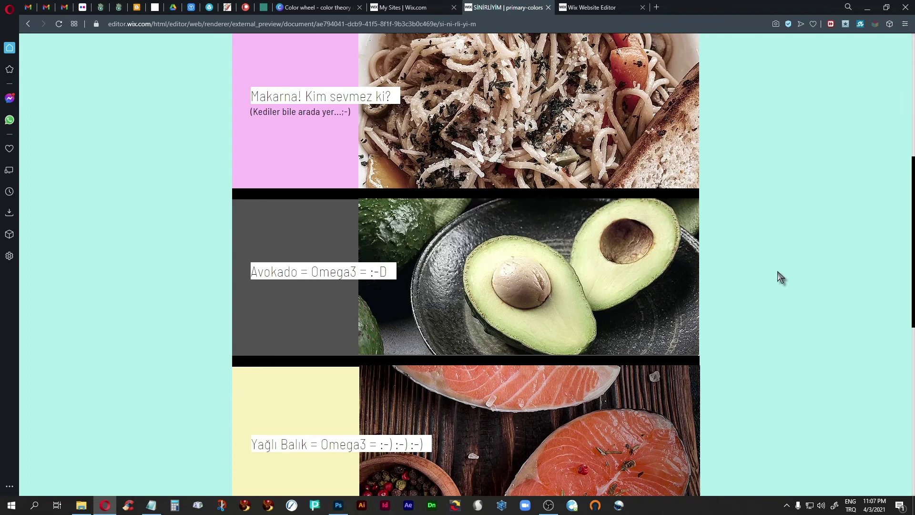
pyautogui.scroll(1, 781, 277)
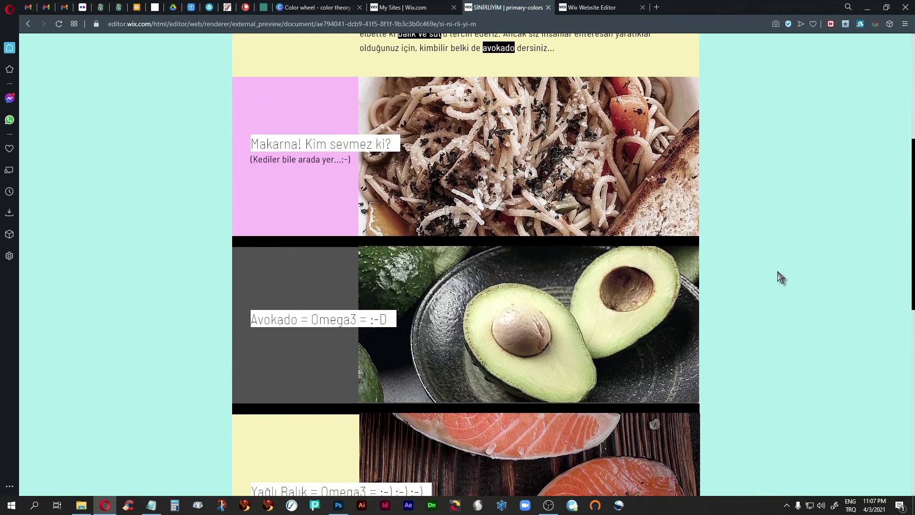
# Check the remaining Sinirliyim rows down to the dark chocolate and milk photos, comparing their box colours with the rows above.
pyautogui.scroll(-3, 761, 317)
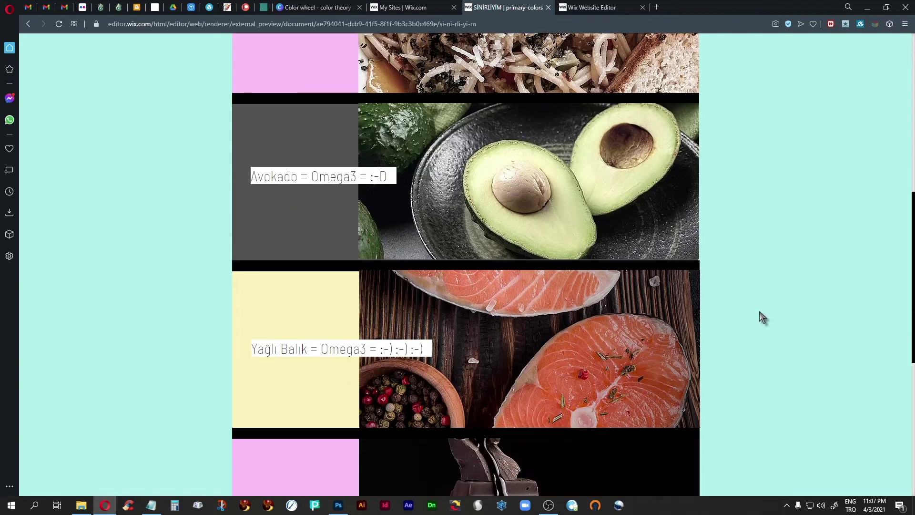
pyautogui.scroll(-5, 762, 317)
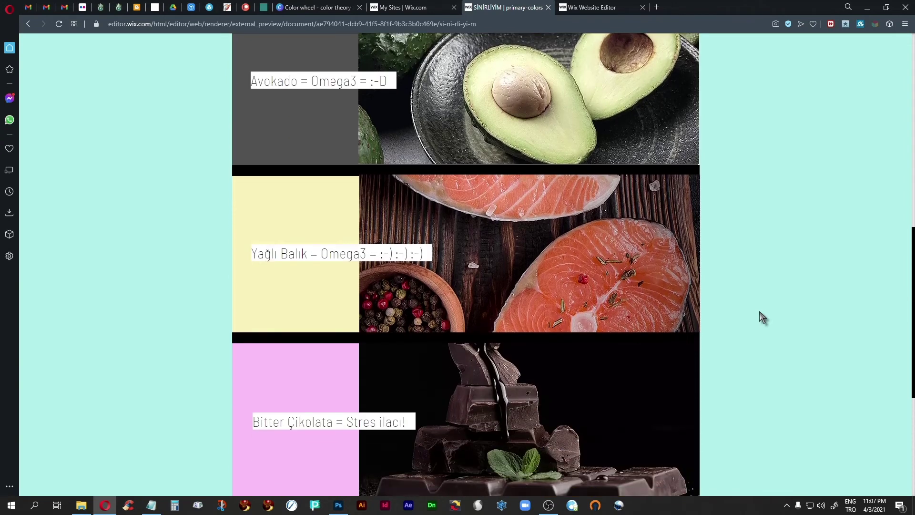
pyautogui.scroll(-2, 762, 317)
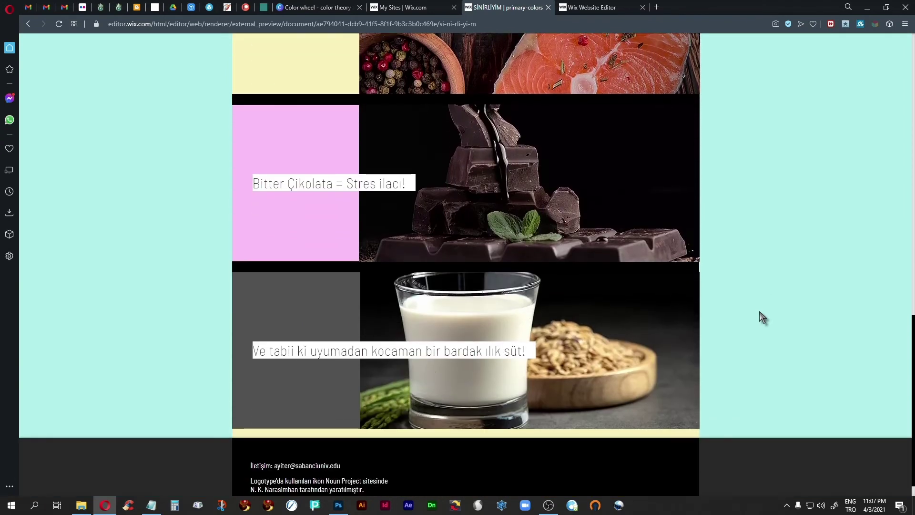
pyautogui.scroll(4, 761, 317)
pyautogui.scroll(2, 762, 317)
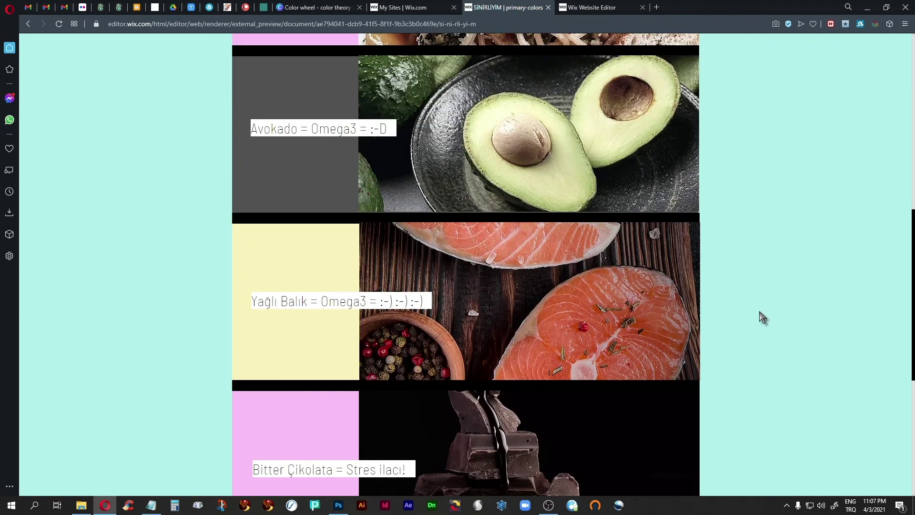
pyautogui.scroll(2, 761, 317)
pyautogui.scroll(1, 762, 316)
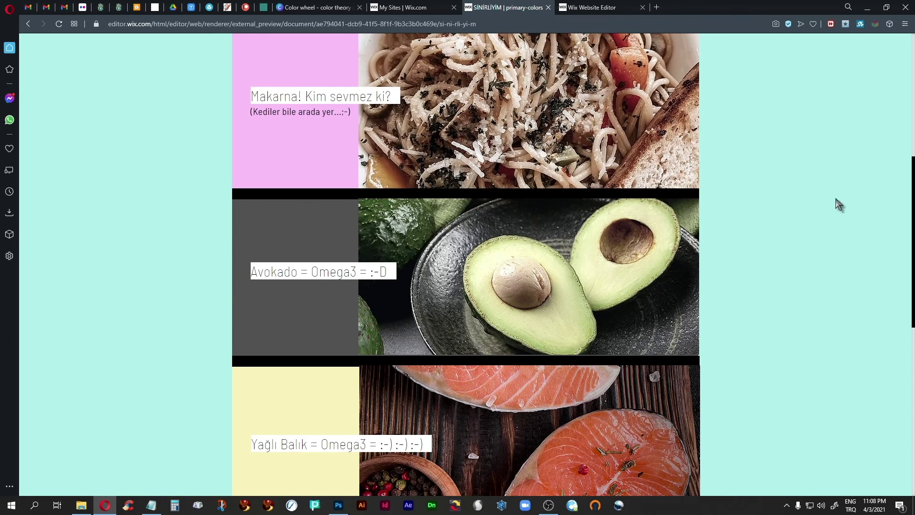
pyautogui.scroll(7, 837, 203)
# View the Ana Sayfa page, then return to Sinirliyim and examine the black bars separating its food rows.
pyautogui.click(532, 58)
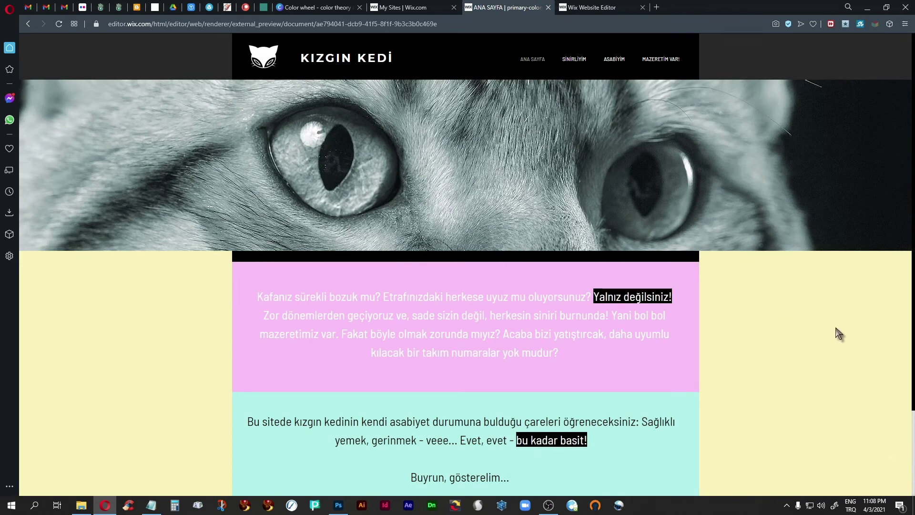
pyautogui.click(574, 59)
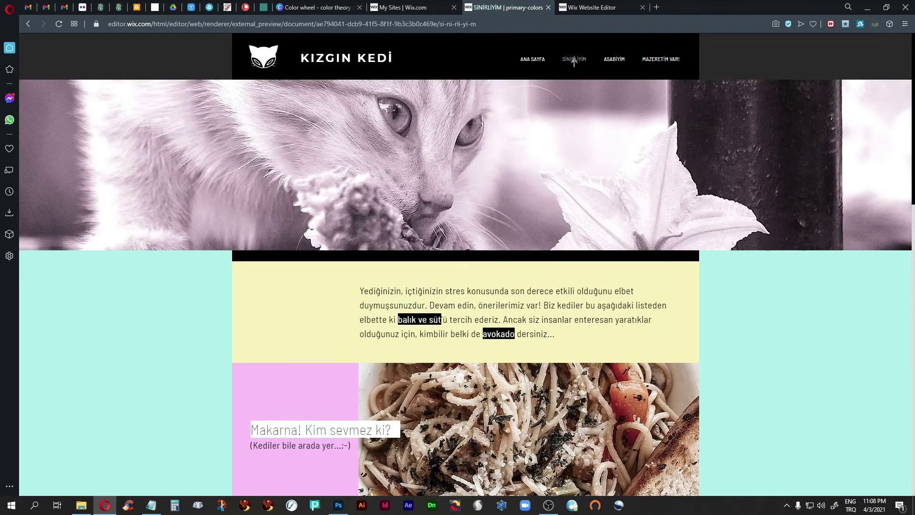
pyautogui.scroll(-3, 798, 364)
pyautogui.scroll(-2, 799, 364)
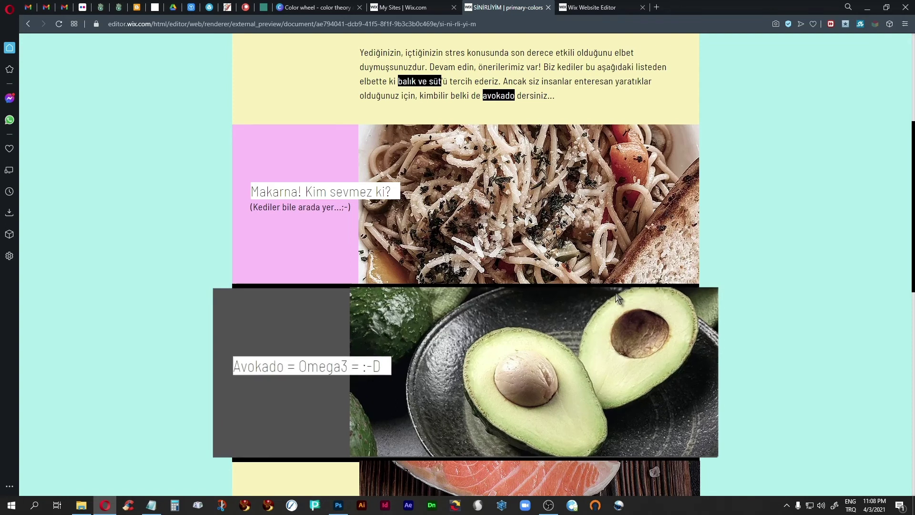
pyautogui.scroll(-3, 751, 346)
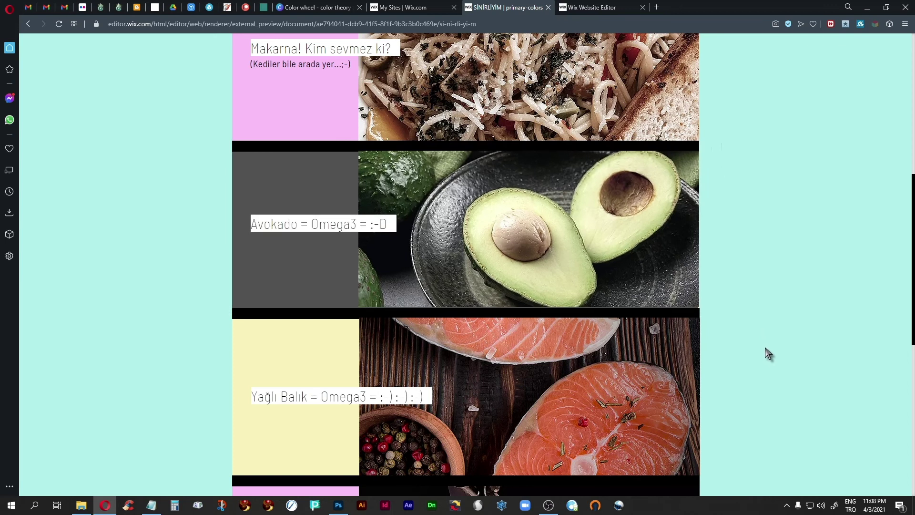
pyautogui.scroll(-1, 768, 354)
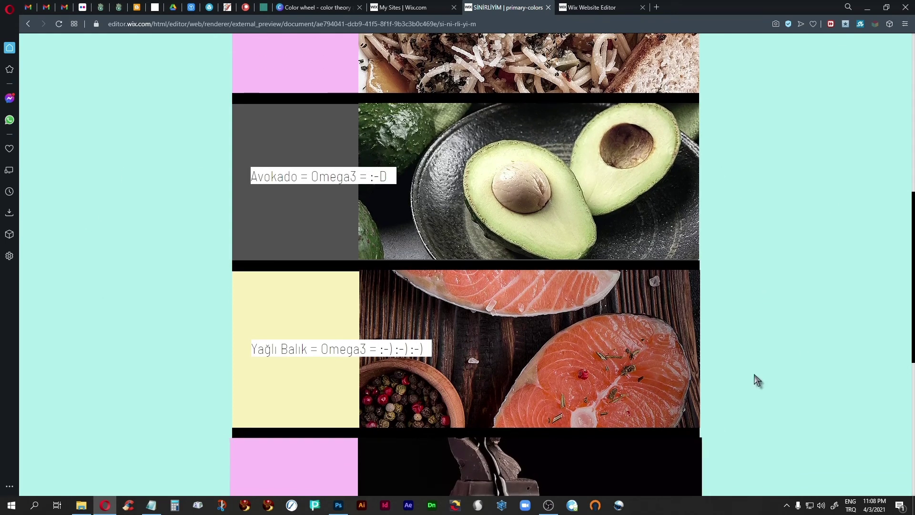
pyautogui.scroll(-3, 817, 341)
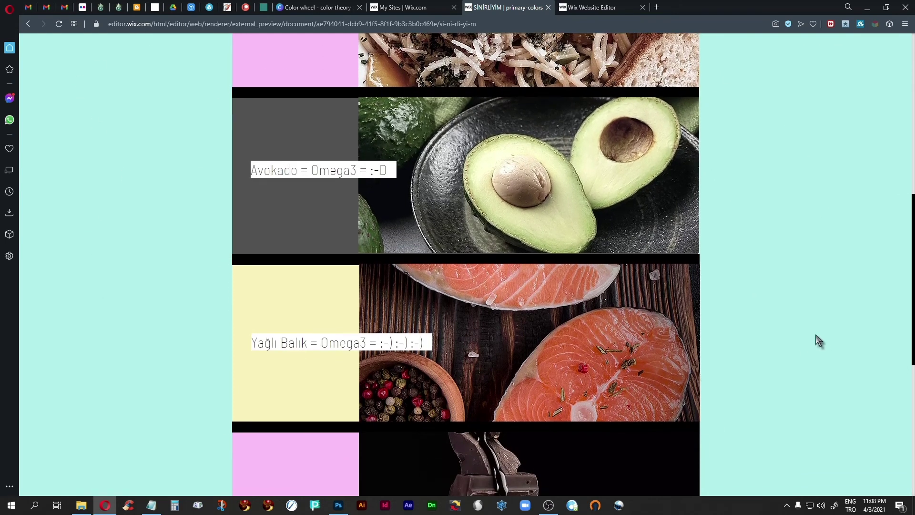
pyautogui.scroll(-3, 818, 340)
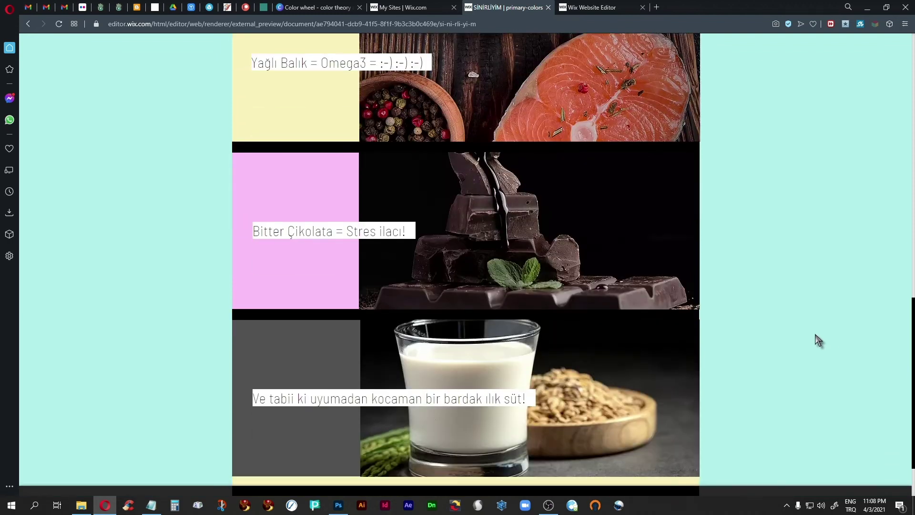
pyautogui.scroll(3, 818, 340)
pyautogui.scroll(5, 818, 340)
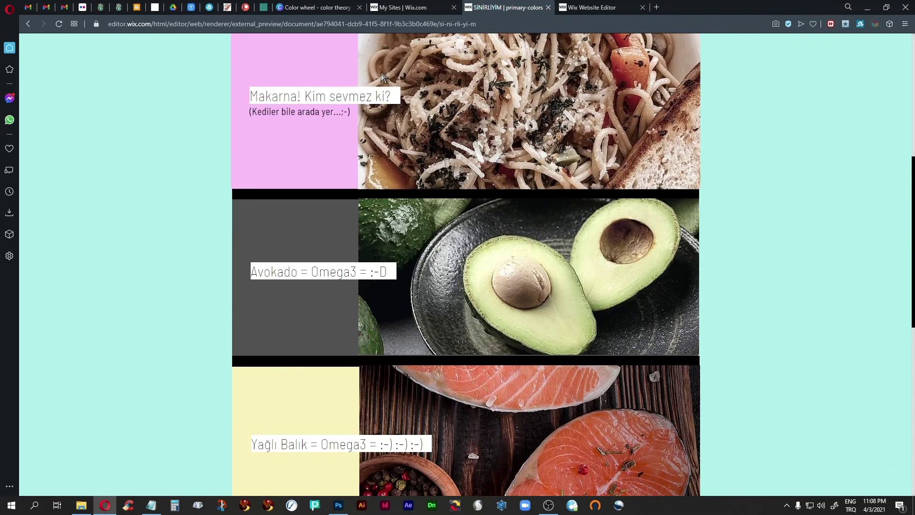
# Switch to the Wix Website Editor and open the Sinirliyim page at its food rows for editing.
pyautogui.click(590, 7)
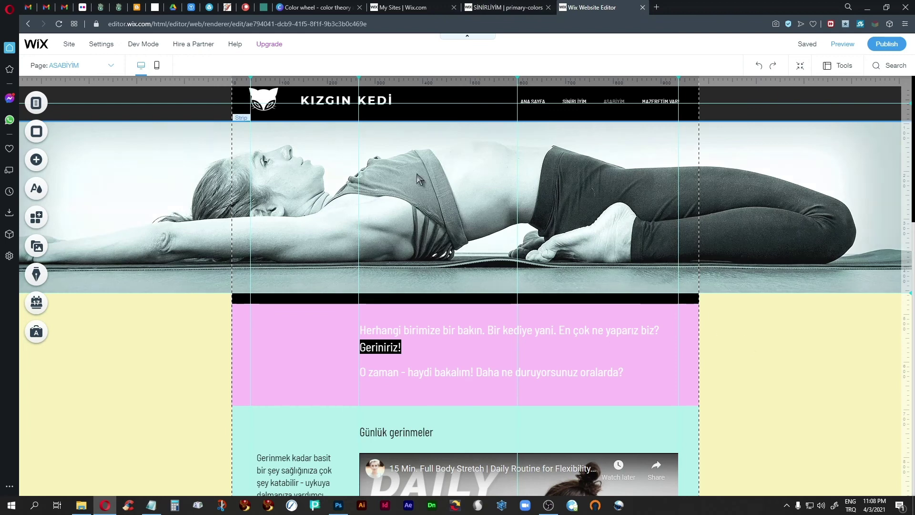
pyautogui.click(111, 67)
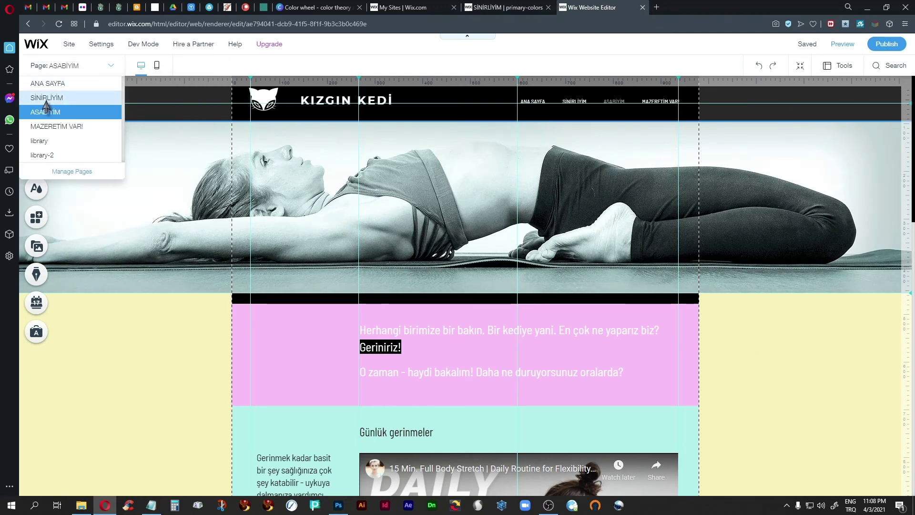
pyautogui.click(76, 96)
pyautogui.scroll(-10, 776, 337)
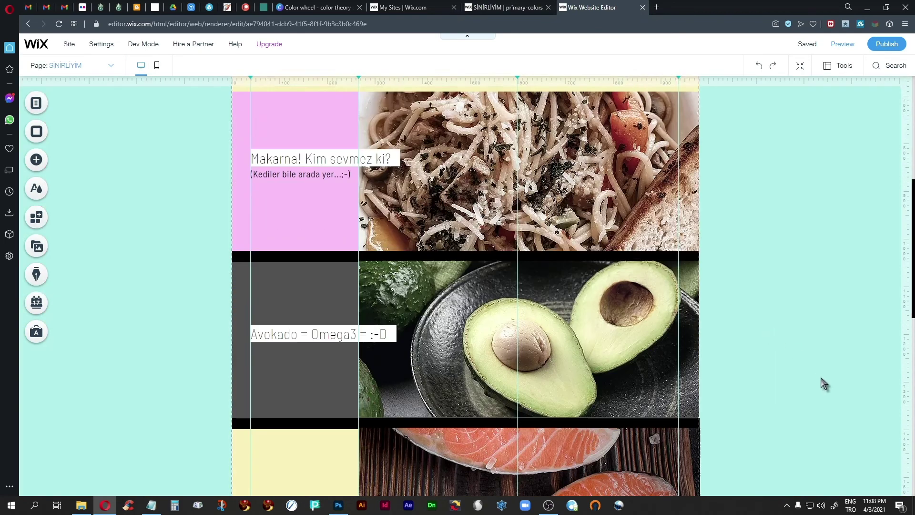
# Delete the black bar between the avocado and salmon rows.
pyautogui.click(648, 258)
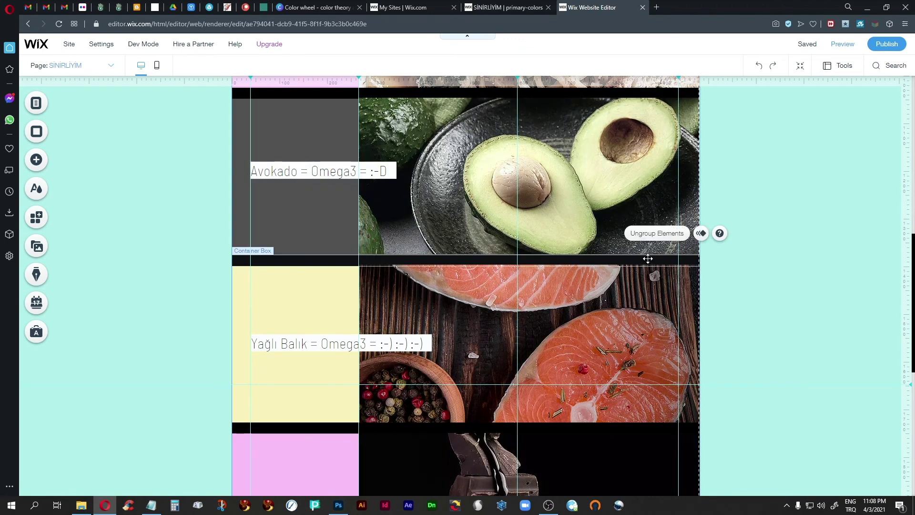
pyautogui.click(647, 258)
pyautogui.press('Delete')
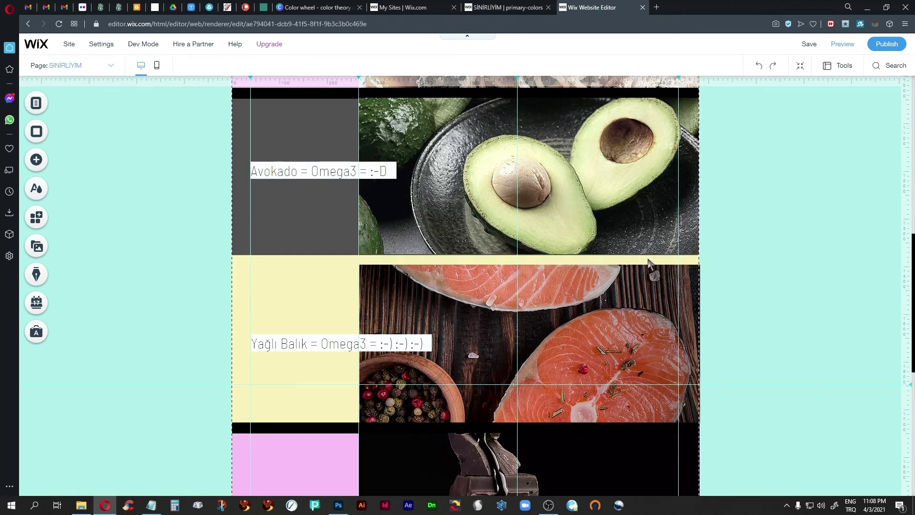
# Move the yellow salmon row up against the avocado row, closing the gap between them.
pyautogui.click(648, 262)
pyautogui.click(560, 301)
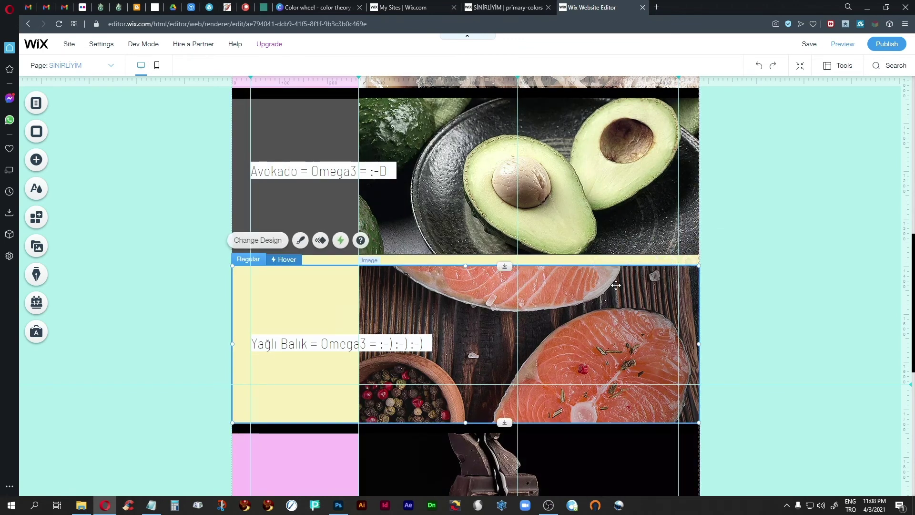
pyautogui.click(284, 294)
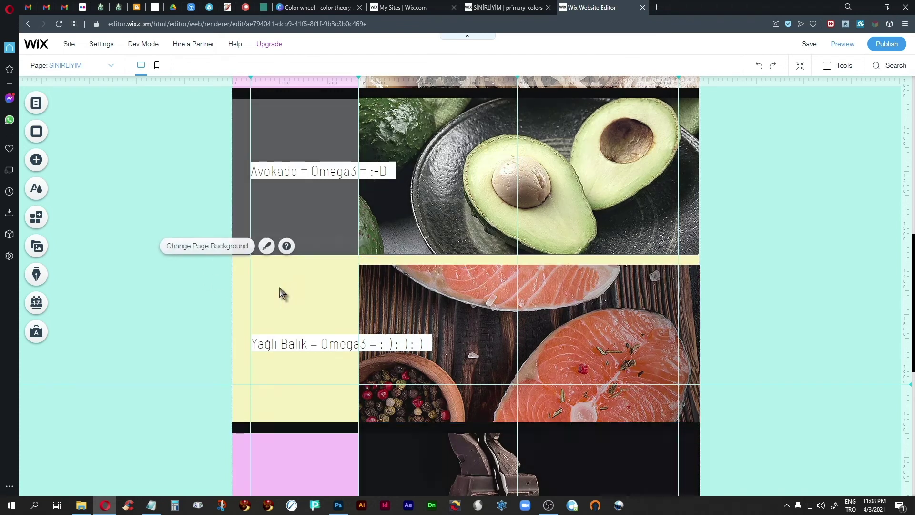
pyautogui.click(281, 287)
pyautogui.click(281, 288)
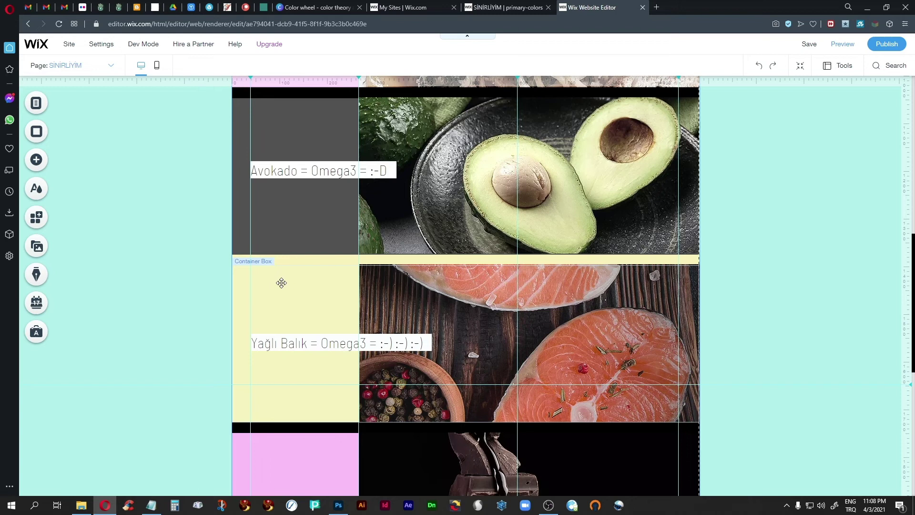
pyautogui.moveTo(281, 280); pyautogui.dragTo(281, 272)
pyautogui.click(823, 290)
# Delete the black bar between the salmon and dark chocolate rows.
pyautogui.scroll(-2, 805, 342)
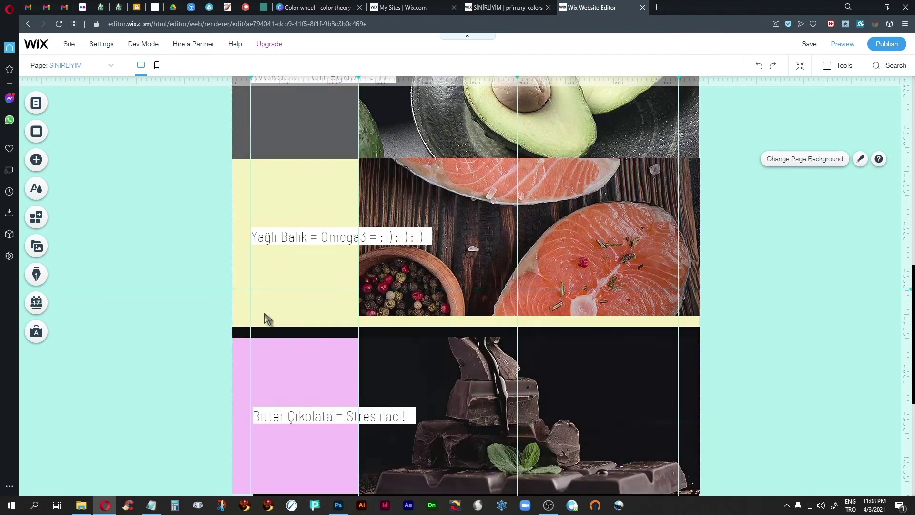
pyautogui.click(295, 332)
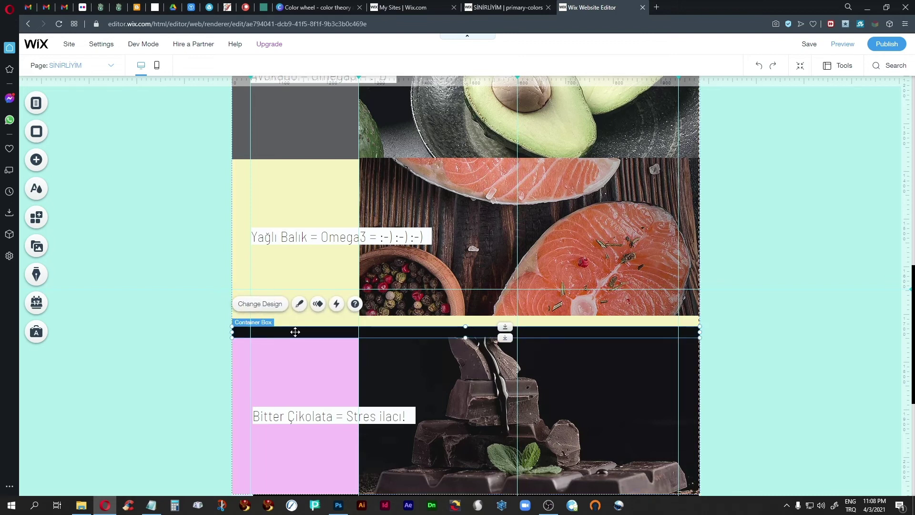
pyautogui.press('Delete')
# Move the magenta dark chocolate row up so it directly touches the salmon row.
pyautogui.click(303, 347)
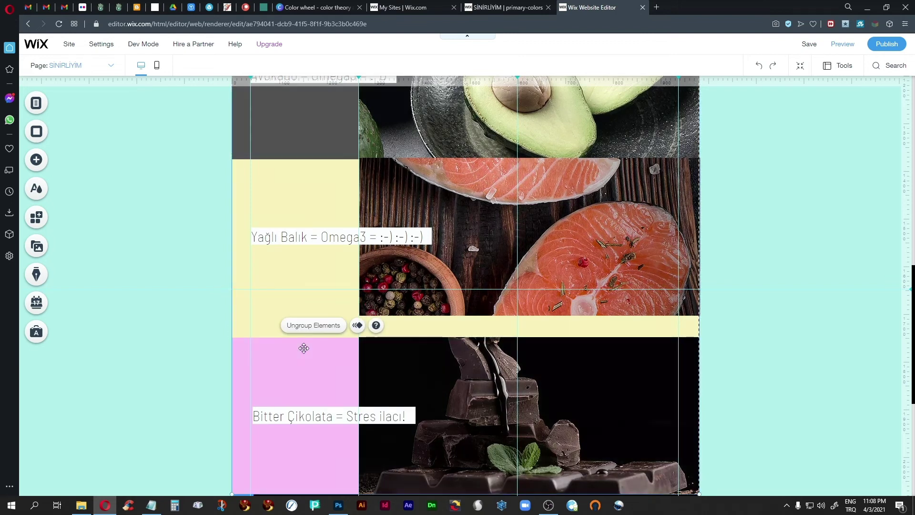
pyautogui.click(304, 348)
pyautogui.moveTo(304, 349); pyautogui.dragTo(305, 330)
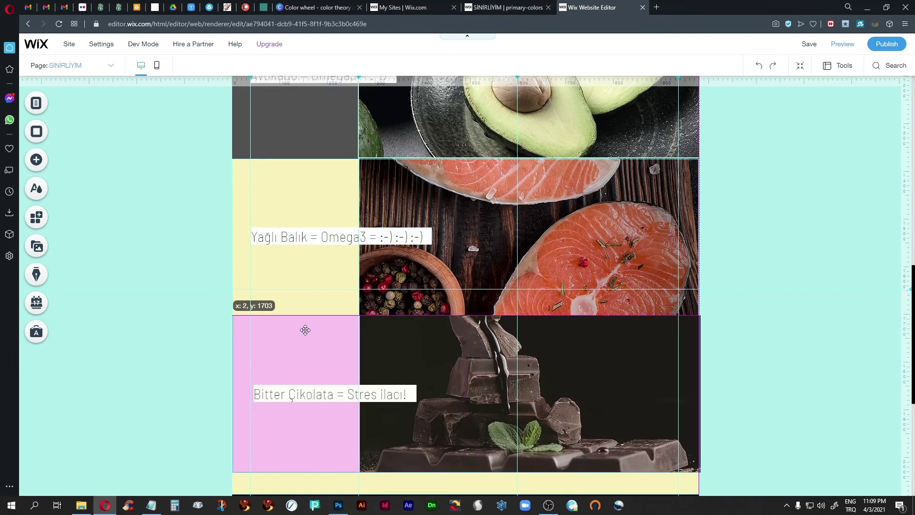
# Preview the edited page and compare the rows without black bars to those still separated by them.
pyautogui.click(841, 44)
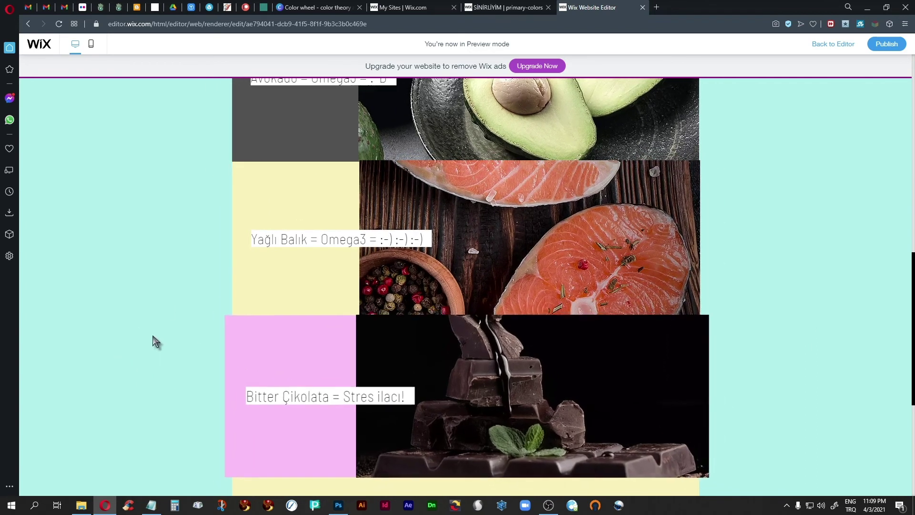
pyautogui.scroll(5, 148, 294)
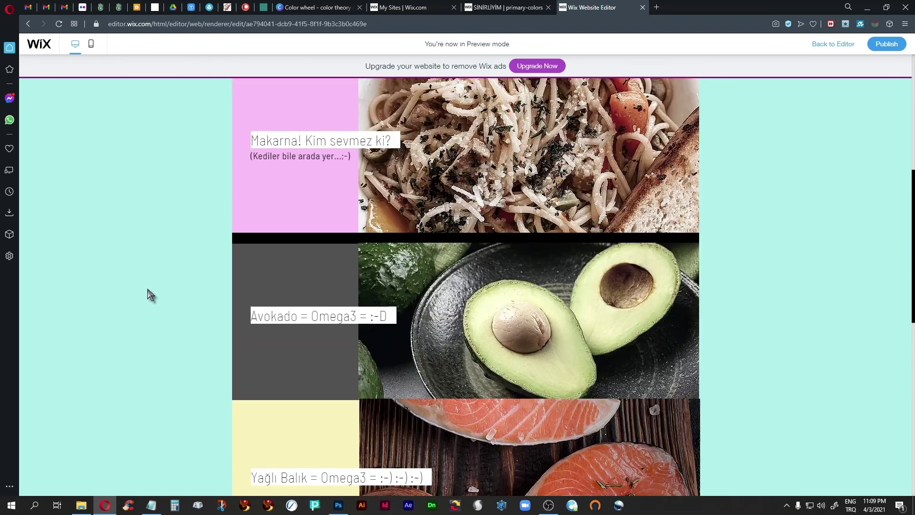
pyautogui.scroll(5, 148, 294)
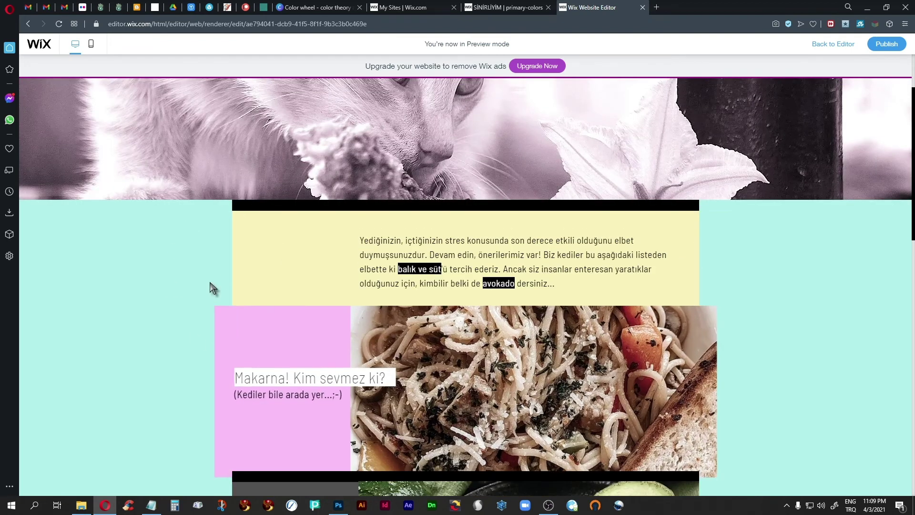
# Finish checking the preview, return to the editor and restore the black bars between the avocado, salmon and dark chocolate rows.
pyautogui.scroll(-7, 194, 239)
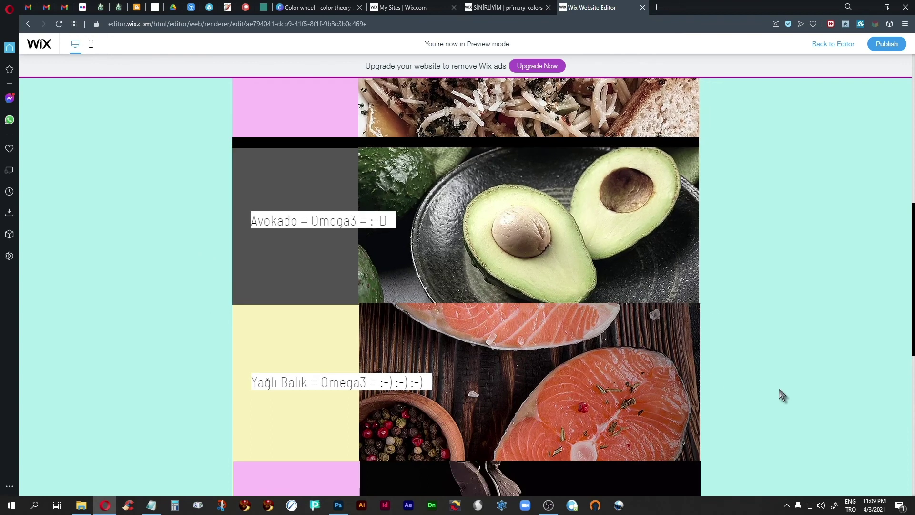
pyautogui.scroll(-1, 783, 395)
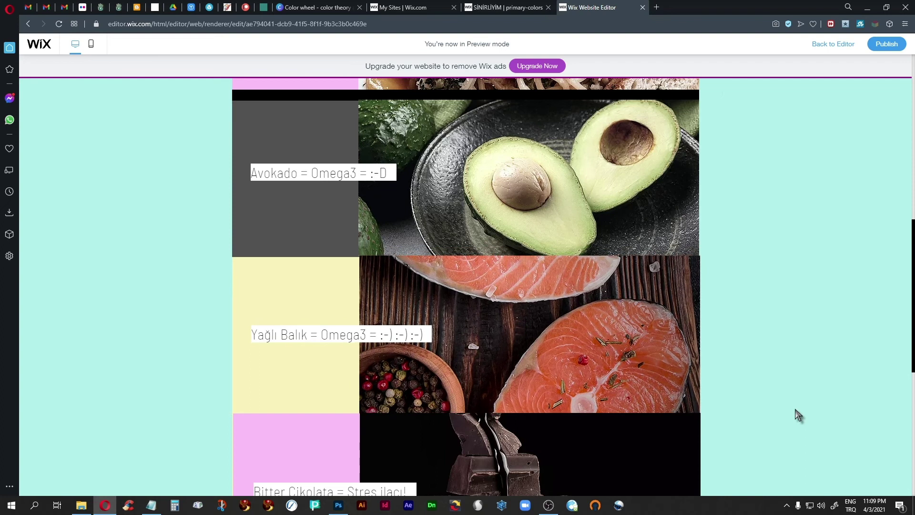
pyautogui.click(819, 46)
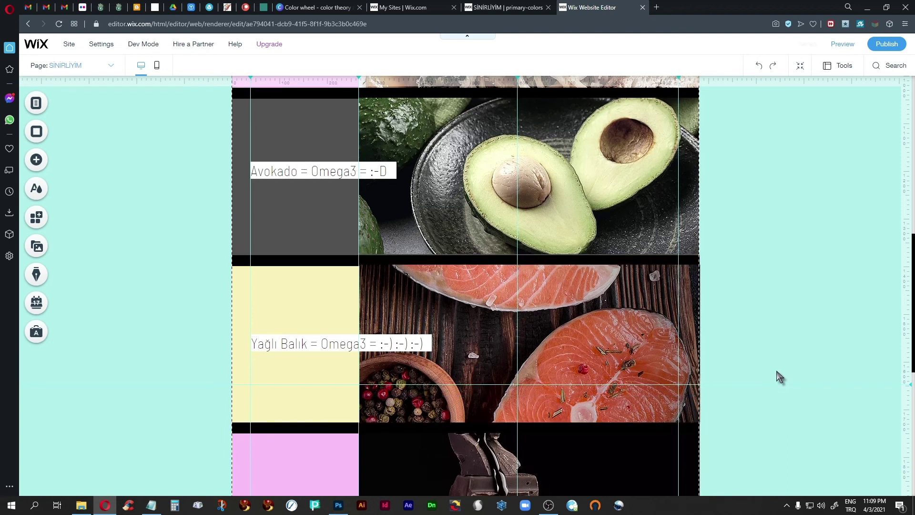
pyautogui.scroll(7, 779, 376)
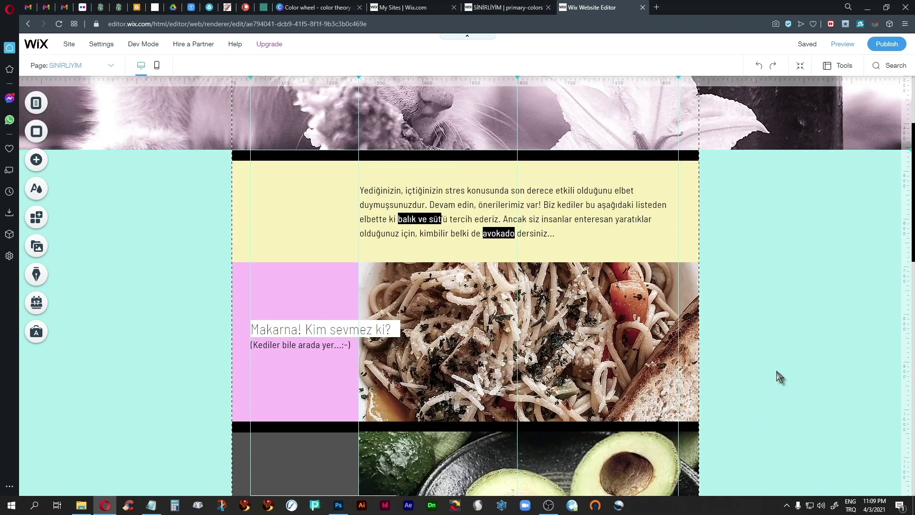
pyautogui.scroll(3, 779, 377)
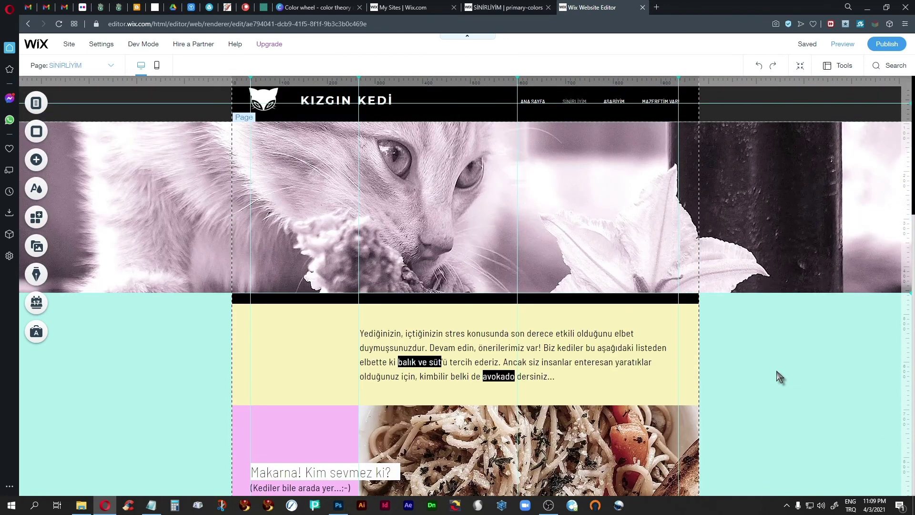
# Switch to the site's external preview and examine how the yellow, magenta and turquoise areas work with the tinted header on the ANA SAYFA page.
pyautogui.click(520, 7)
pyautogui.scroll(3, 788, 345)
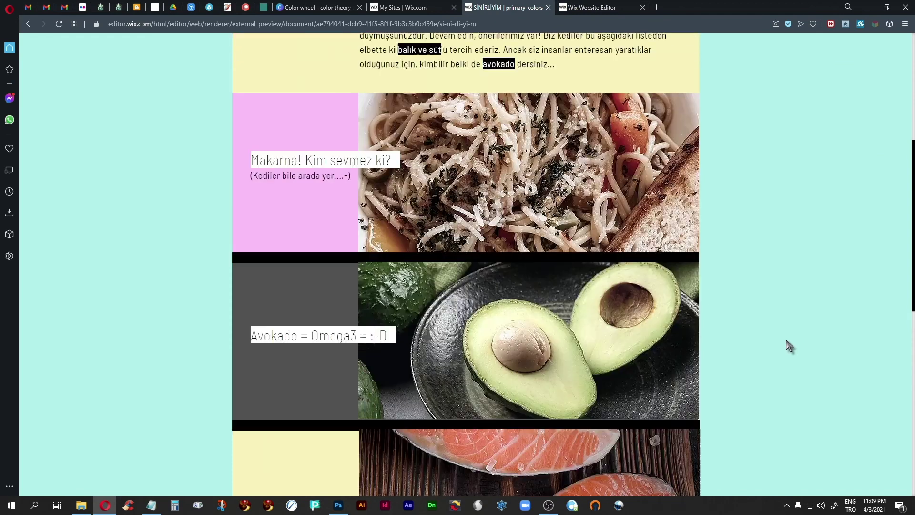
pyautogui.scroll(5, 788, 346)
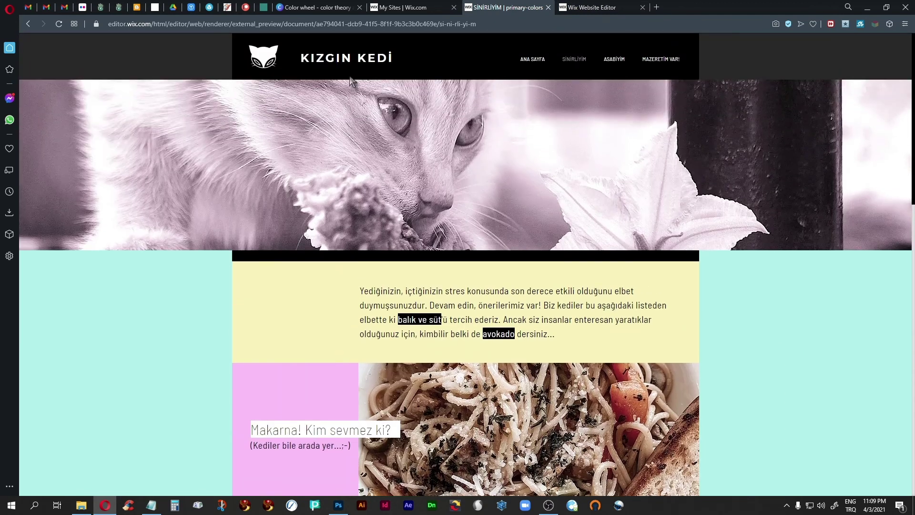
pyautogui.click(532, 59)
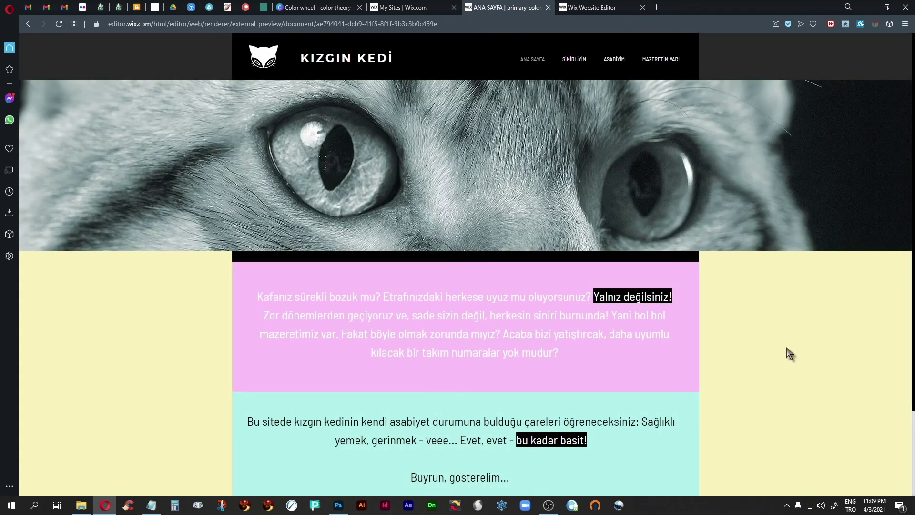
pyautogui.scroll(-2, 790, 353)
pyautogui.scroll(2, 789, 354)
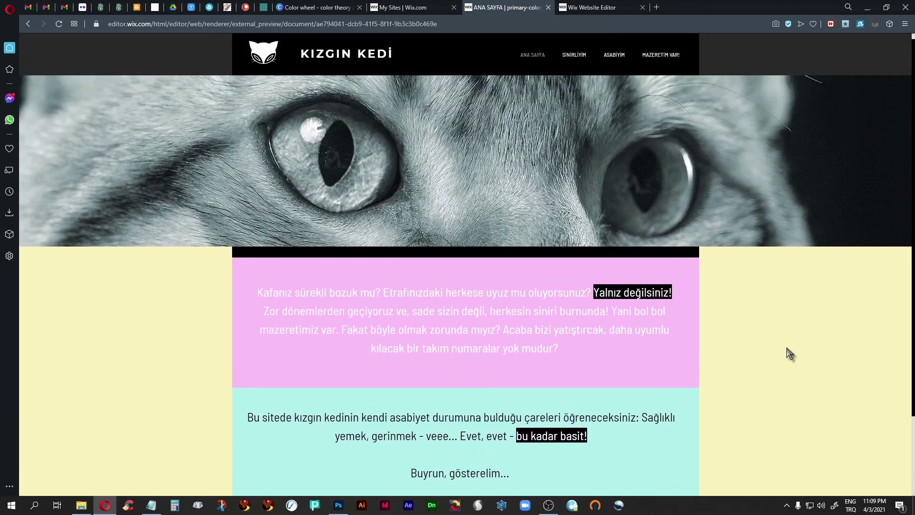
pyautogui.scroll(-1, 790, 353)
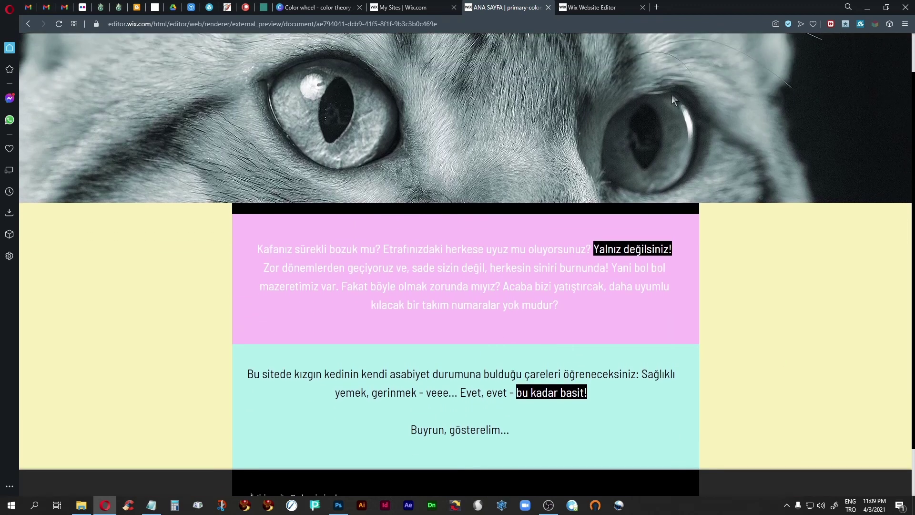
pyautogui.scroll(1, 752, 315)
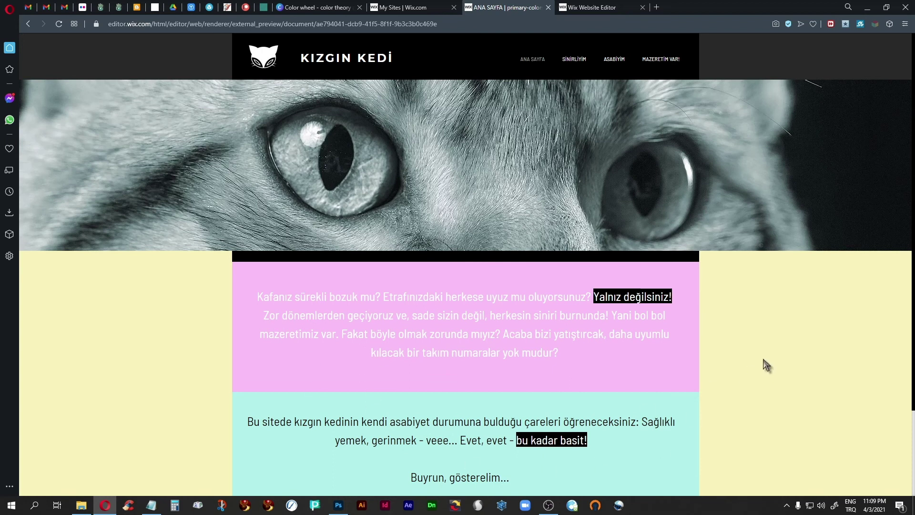
# Open the SİNİRLİYİM page and examine how the black bars separate its coloured food rows.
pyautogui.click(571, 62)
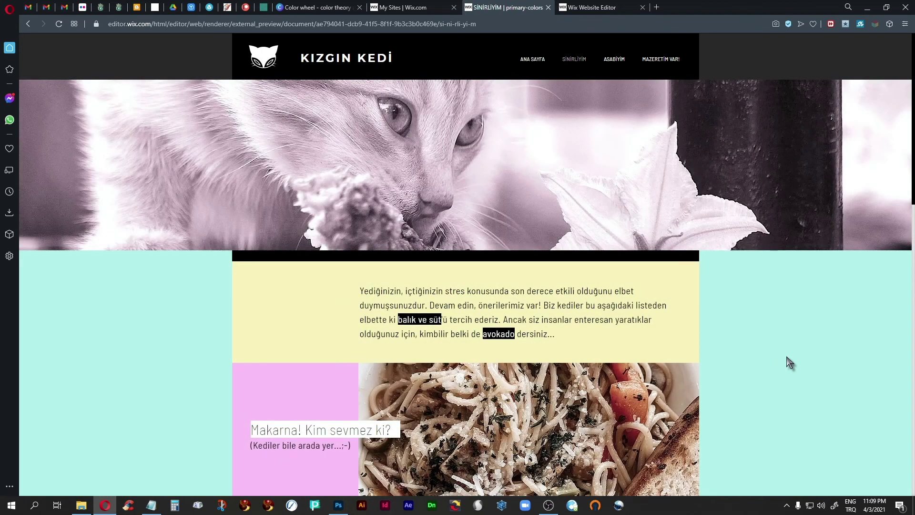
pyautogui.scroll(-8, 789, 363)
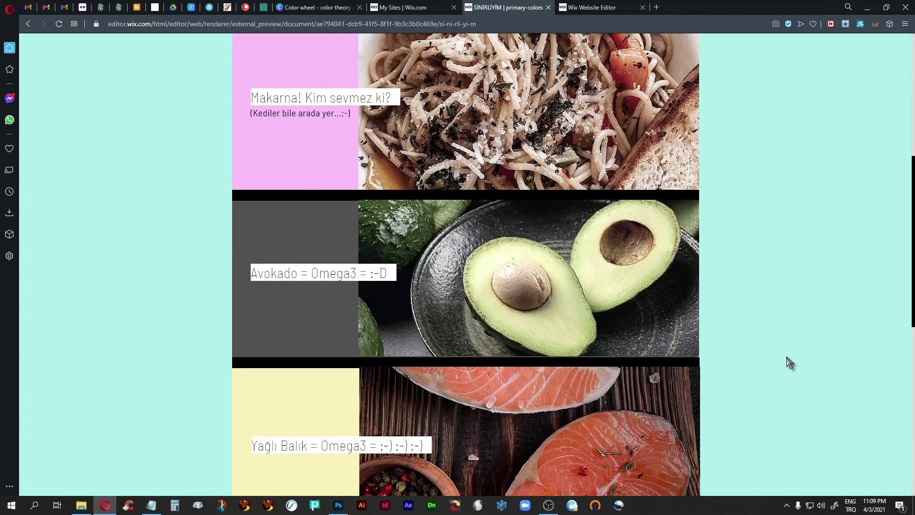
pyautogui.scroll(-7, 789, 362)
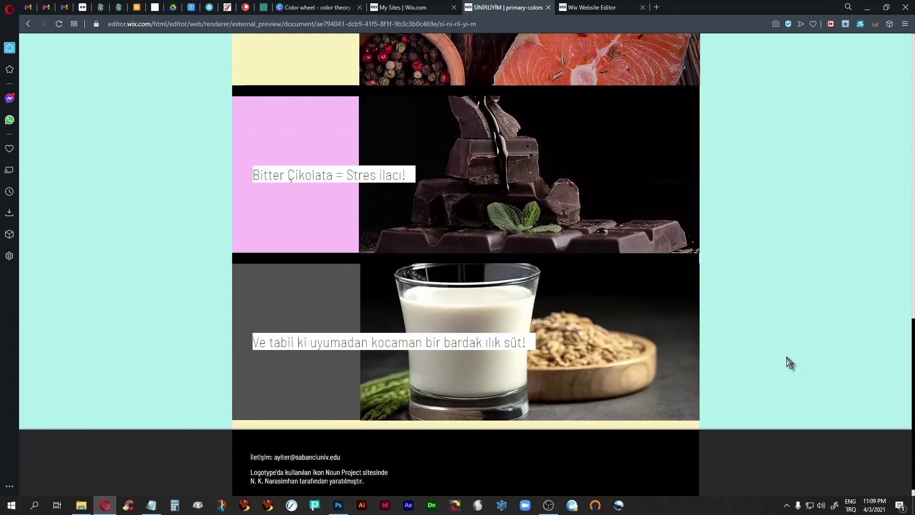
pyautogui.scroll(13, 790, 362)
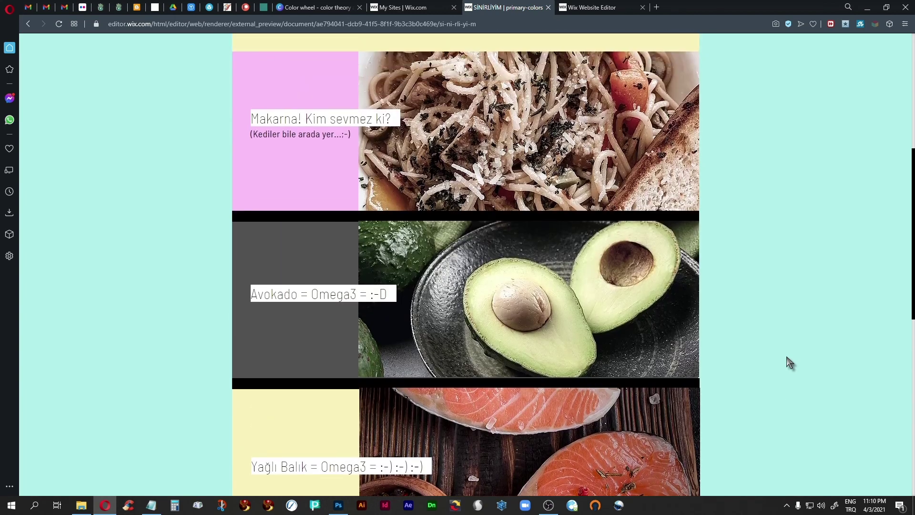
pyautogui.scroll(3, 790, 362)
pyautogui.scroll(-5, 787, 361)
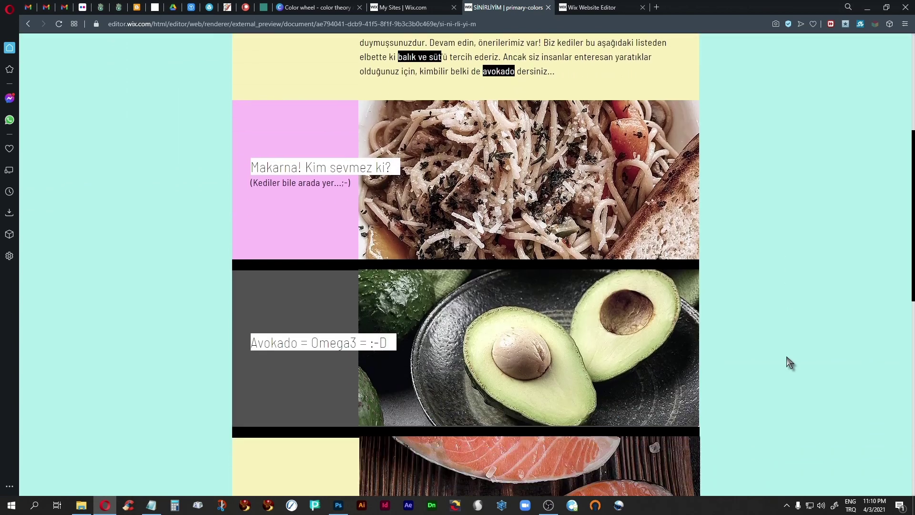
pyautogui.scroll(5, 785, 371)
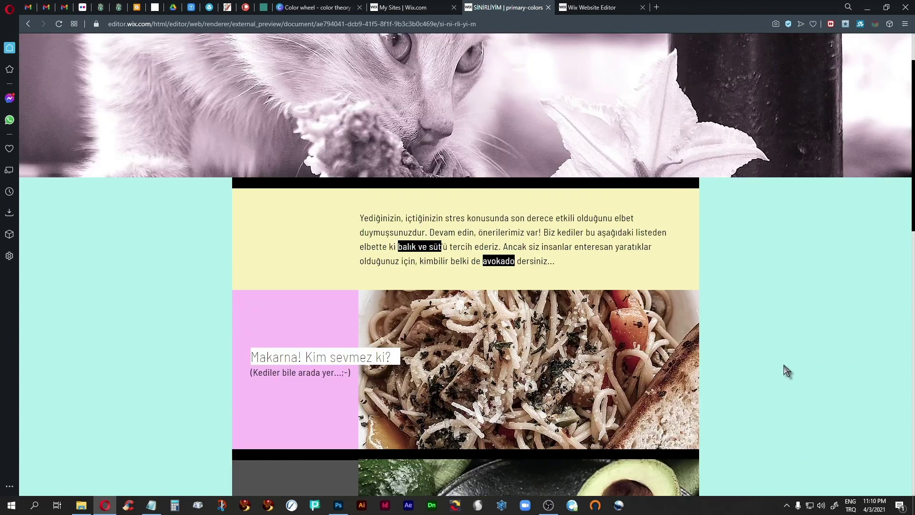
pyautogui.scroll(-11, 786, 370)
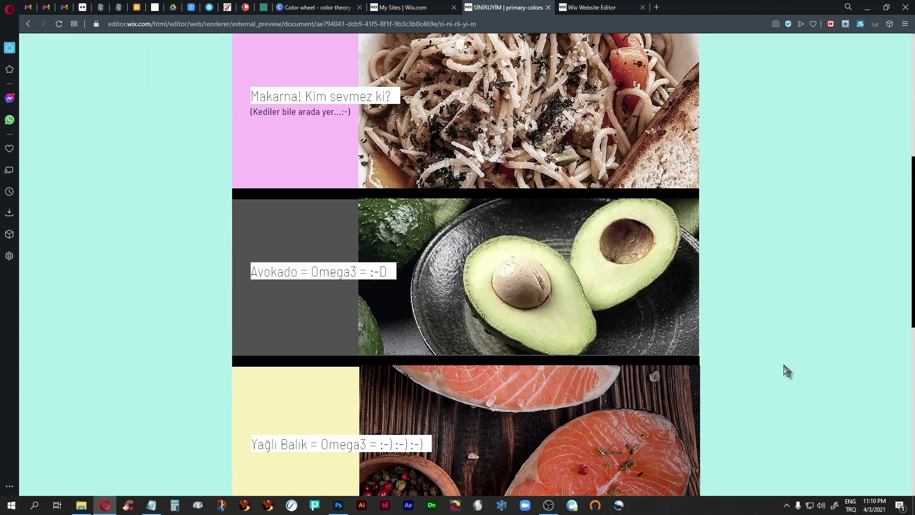
pyautogui.scroll(11, 786, 371)
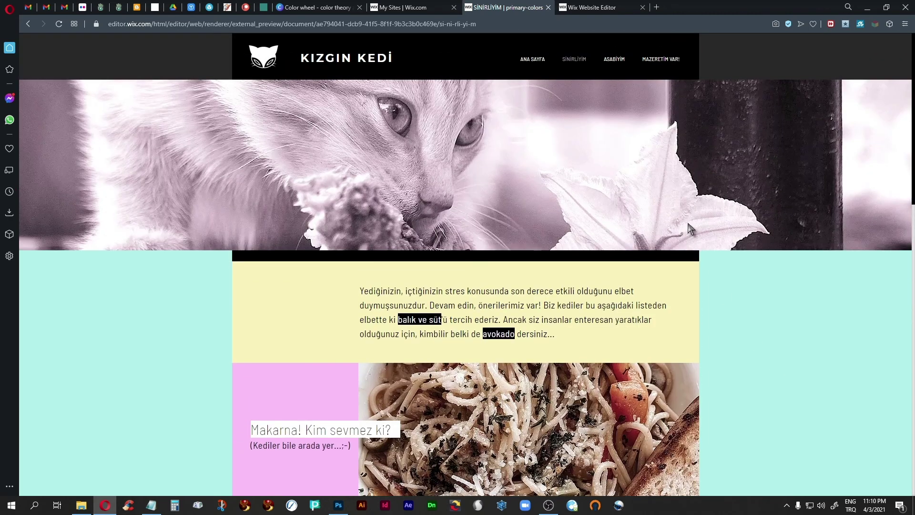
# Open the ASABİYİM page and examine the colour blocks around its stretching videos and the turquoise-tinted header photo.
pyautogui.click(614, 58)
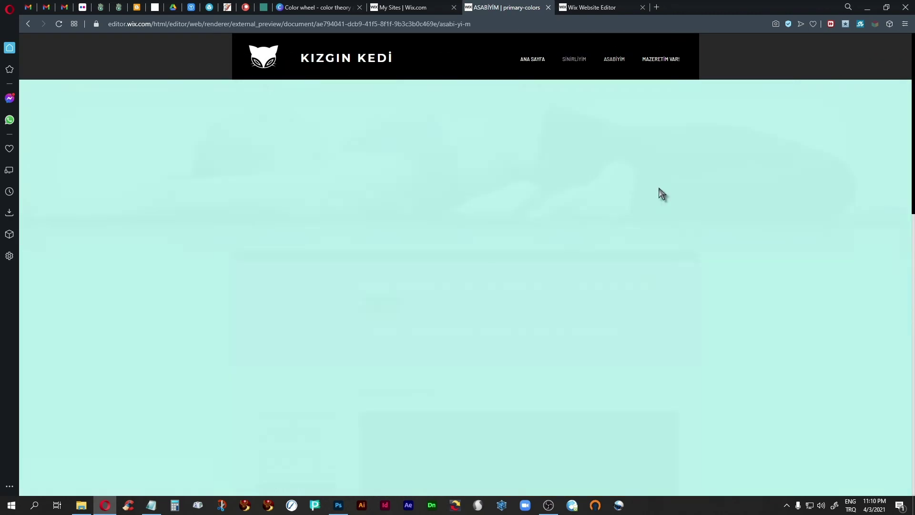
pyautogui.scroll(-1, 783, 400)
pyautogui.scroll(-11, 786, 399)
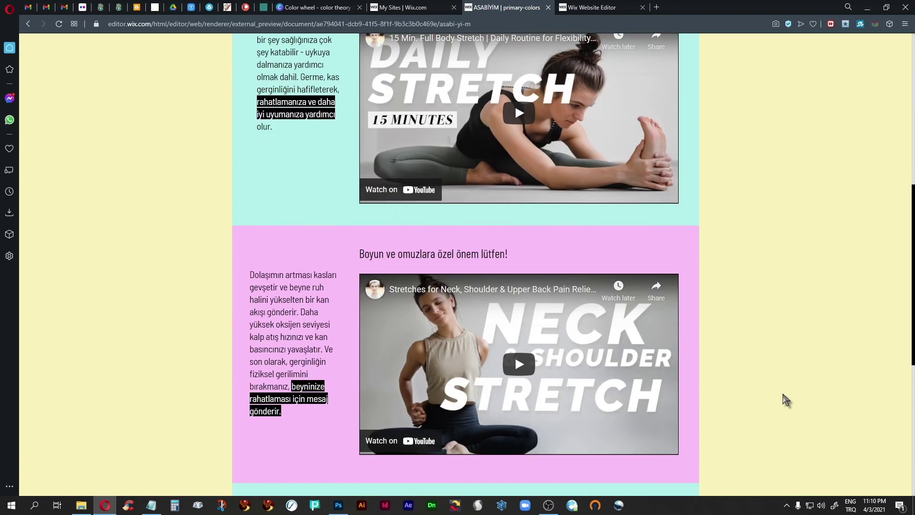
pyautogui.scroll(7, 786, 399)
pyautogui.scroll(5, 786, 399)
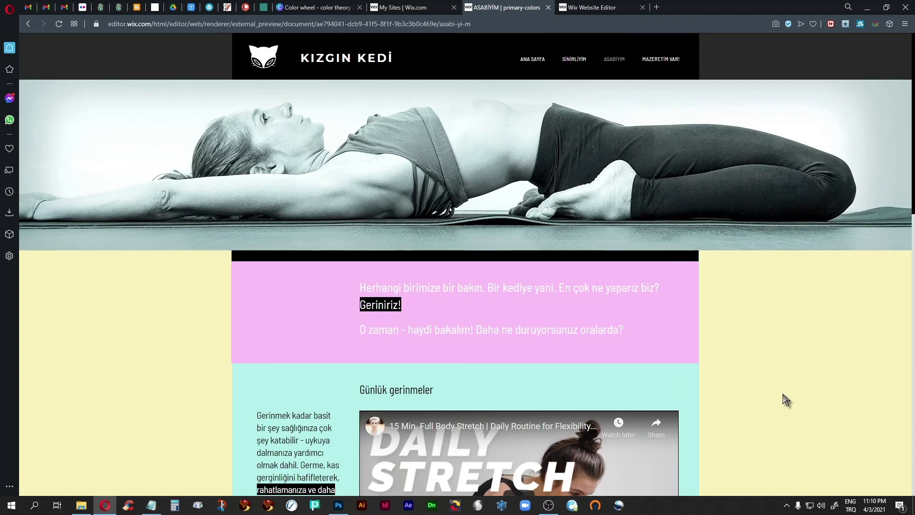
pyautogui.scroll(-2, 782, 403)
pyautogui.scroll(2, 763, 408)
pyautogui.scroll(-9, 736, 387)
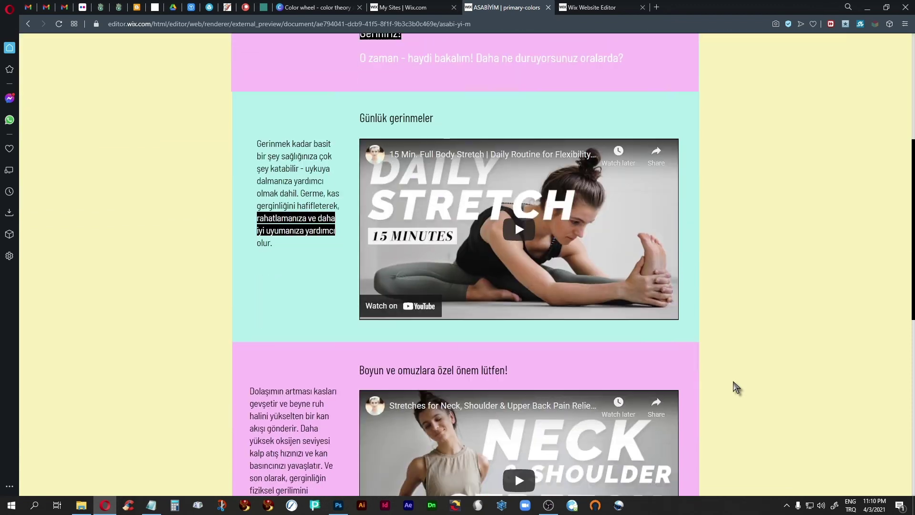
pyautogui.scroll(9, 737, 387)
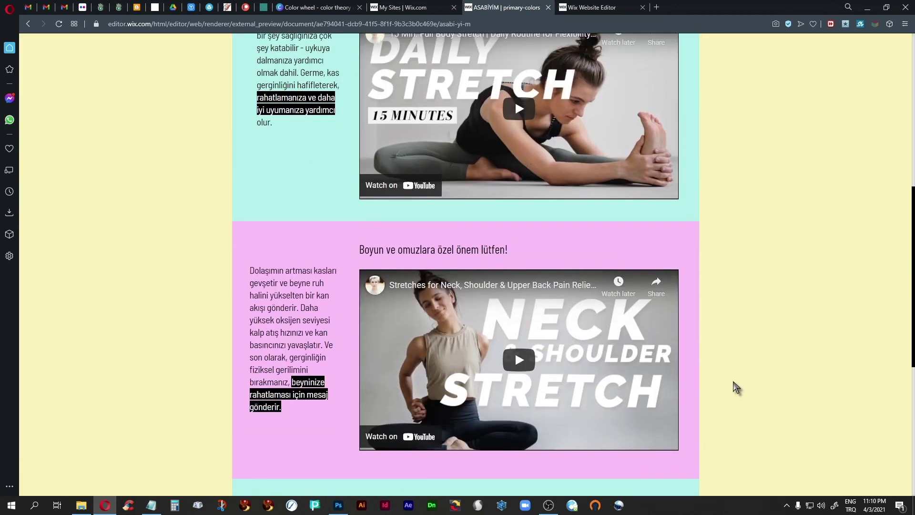
pyautogui.scroll(-4, 737, 386)
pyautogui.scroll(-4, 737, 387)
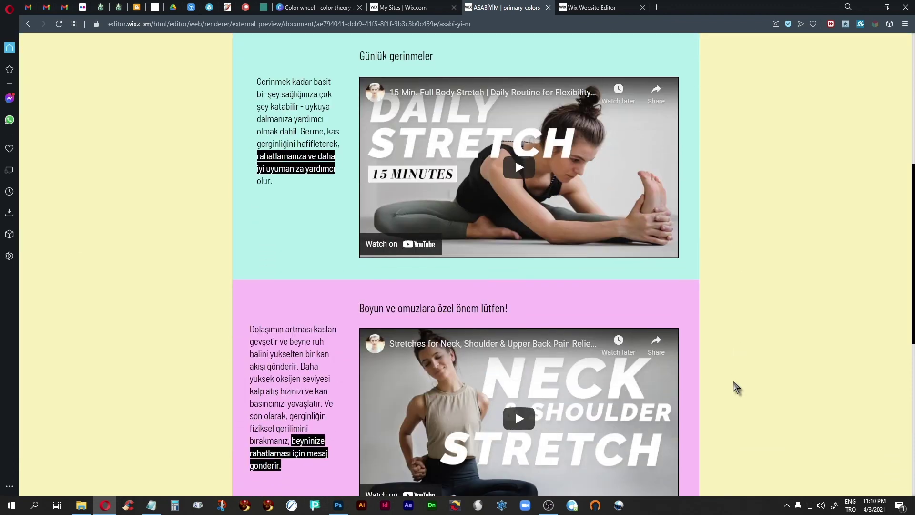
pyautogui.scroll(8, 736, 386)
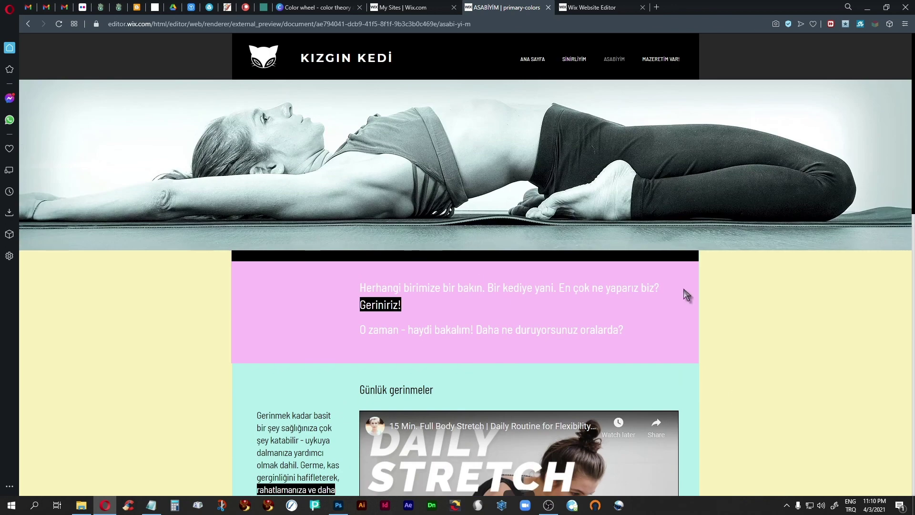
# Go back to the SİNİRLİYİM page and compare its bar-separated photo rows with the directly adjoining blocks of the ASABİYİM page.
pyautogui.click(567, 66)
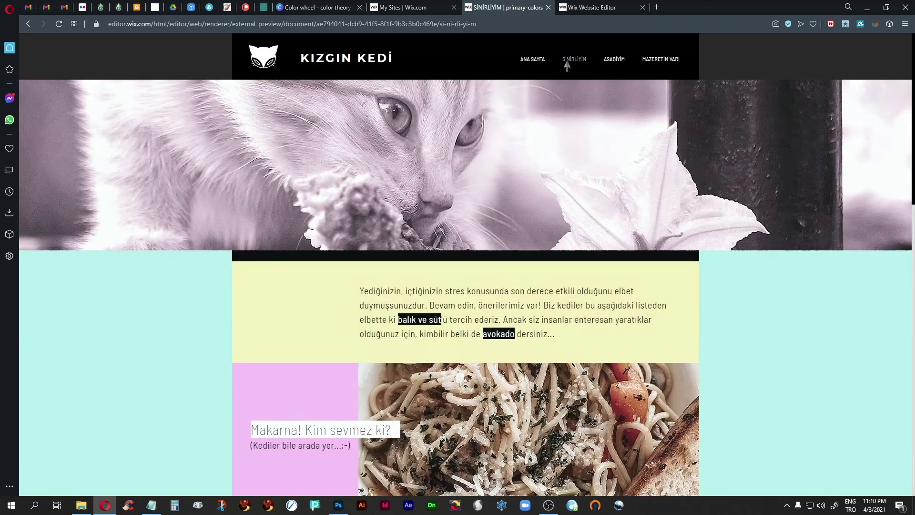
pyautogui.scroll(-8, 143, 407)
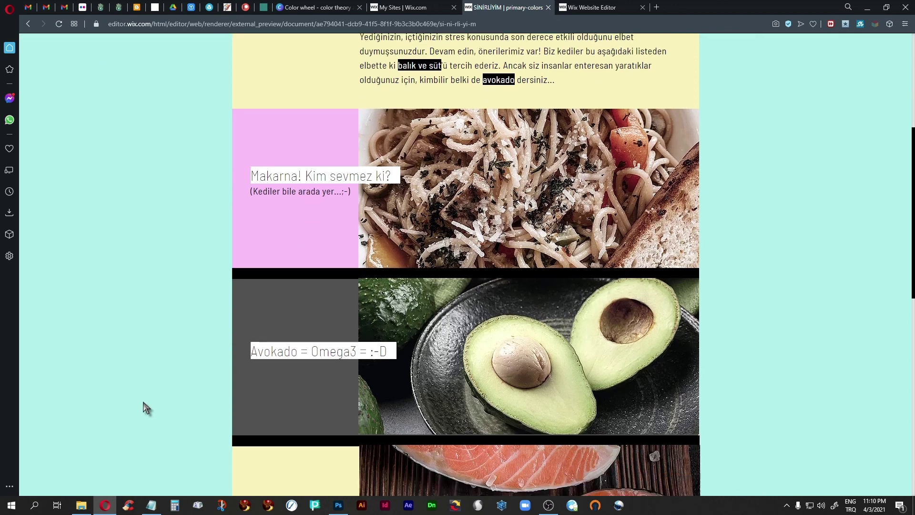
pyautogui.scroll(-8, 145, 407)
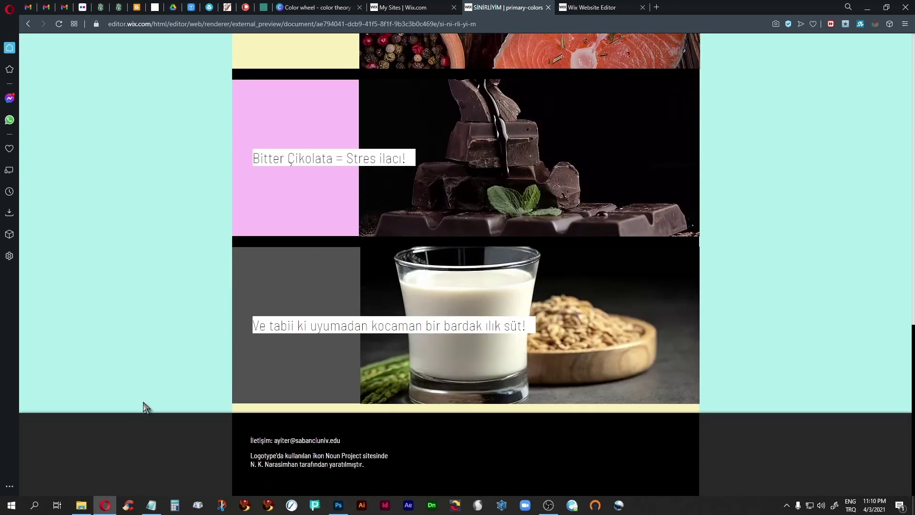
pyautogui.scroll(5, 146, 404)
pyautogui.scroll(10, 147, 404)
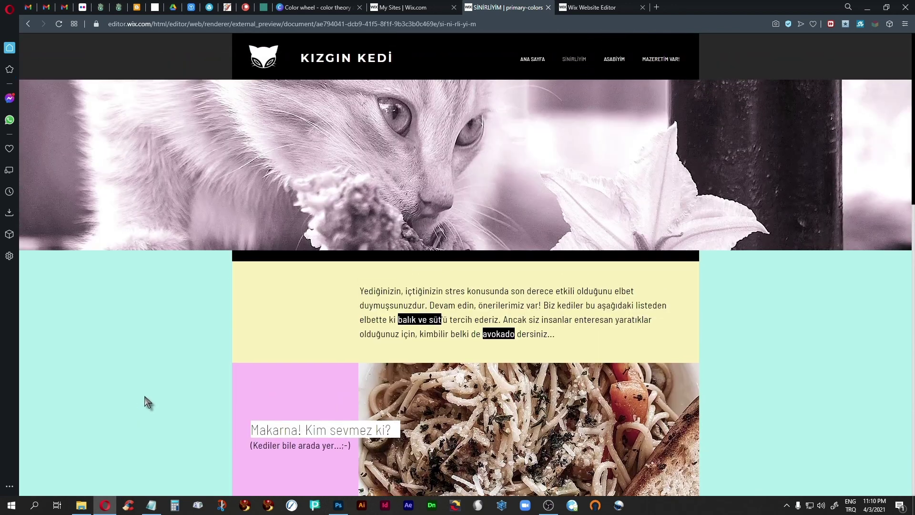
# Open the MAZERETİM VAR! page, examine its tinted photos between the magenta and yellow text blocks, and show it full screen.
pyautogui.click(660, 59)
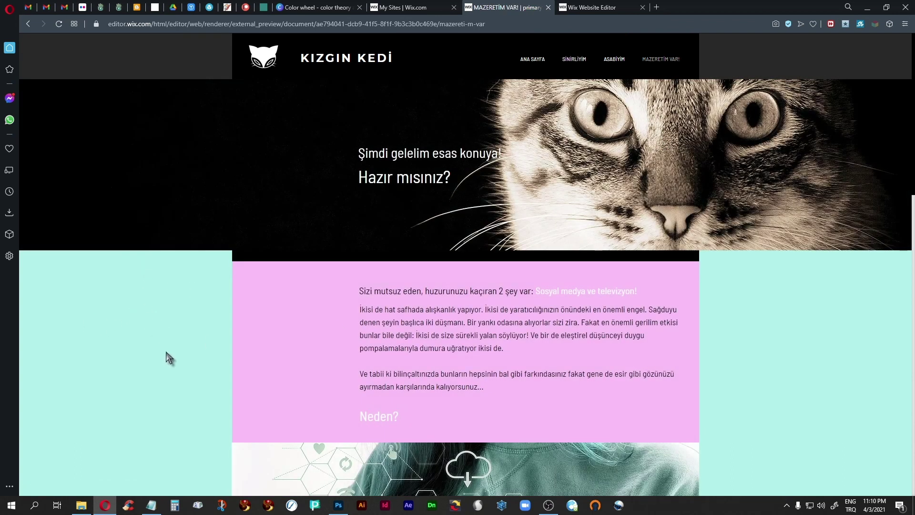
pyautogui.scroll(-5, 169, 357)
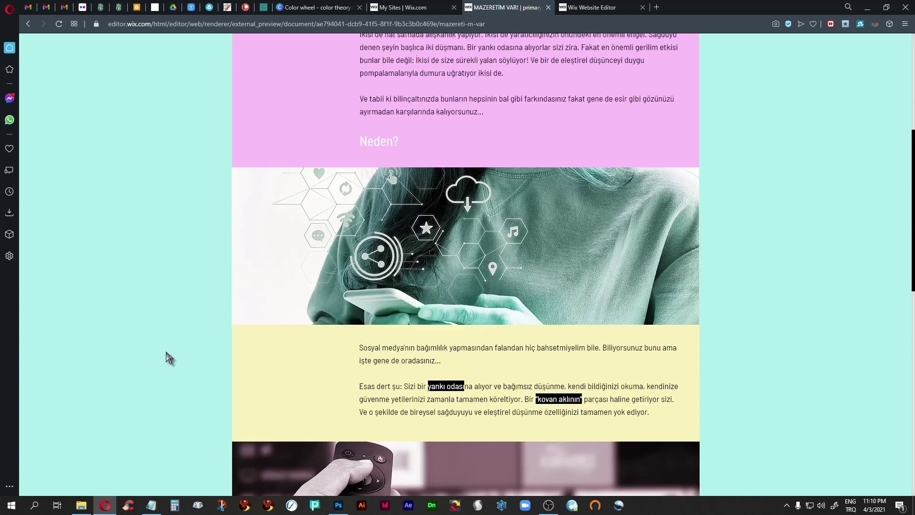
pyautogui.scroll(3, 337, 219)
pyautogui.scroll(-7, 157, 282)
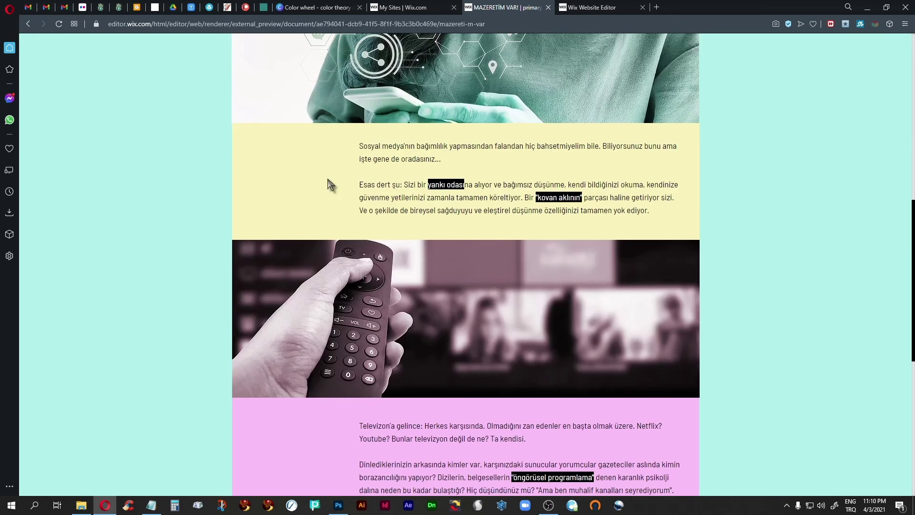
pyautogui.scroll(-4, 176, 307)
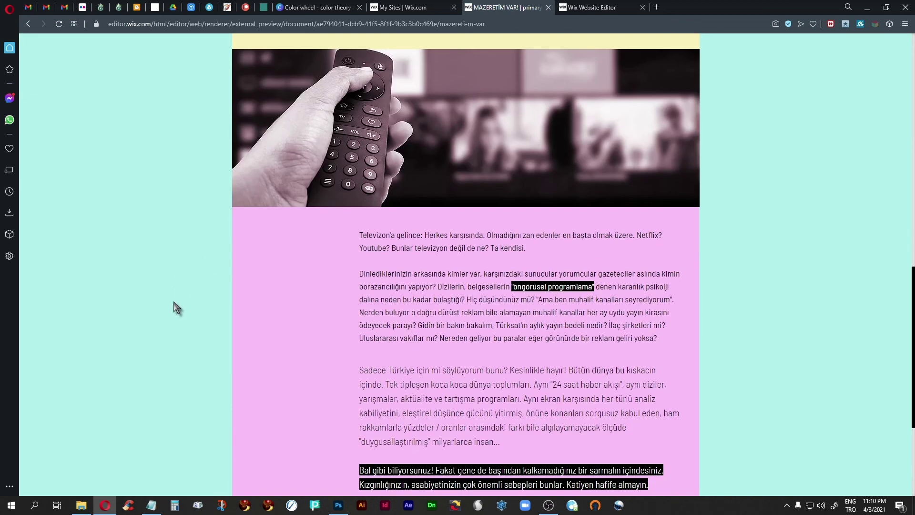
pyautogui.scroll(7, 176, 306)
pyautogui.press('F11')
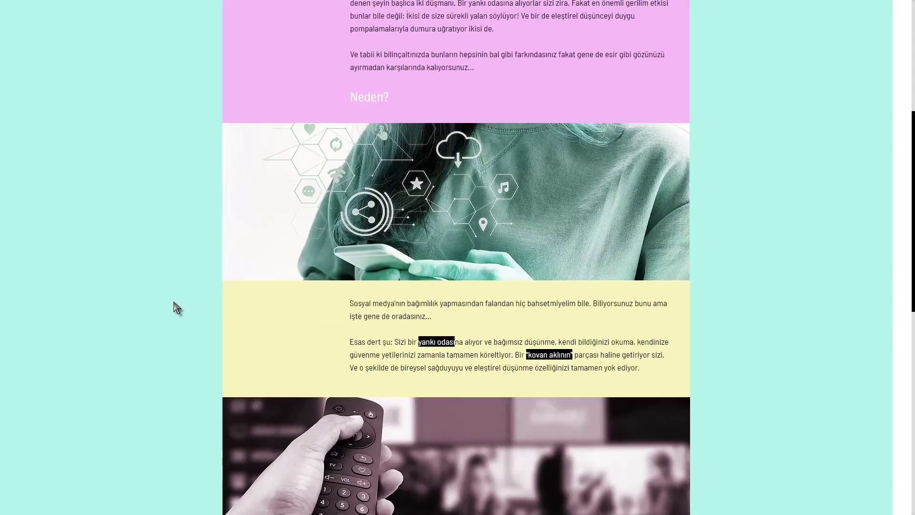
# Examine the full-screen MAZERETİM VAR! page from cat header to footer, including its tinted photos and black-highlighted phrases within the magenta and yellow text blocks.
pyautogui.scroll(6, 154, 348)
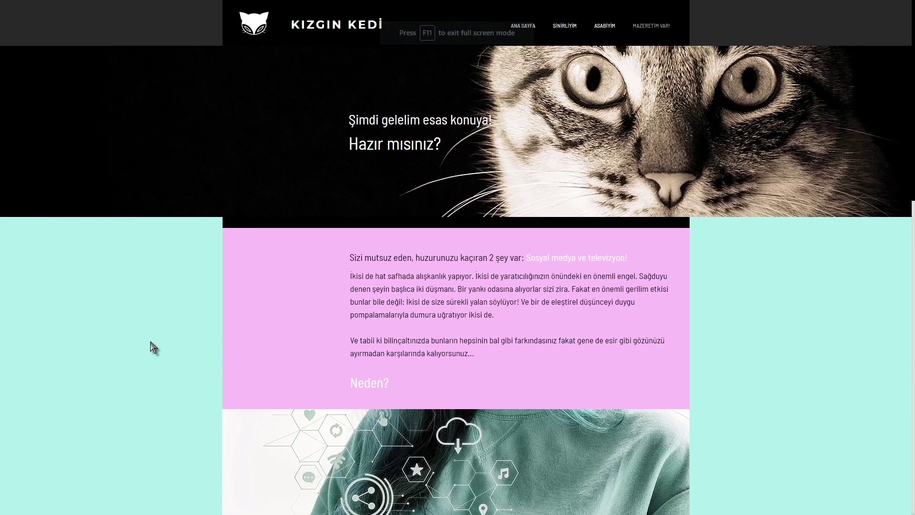
pyautogui.scroll(-3, 154, 347)
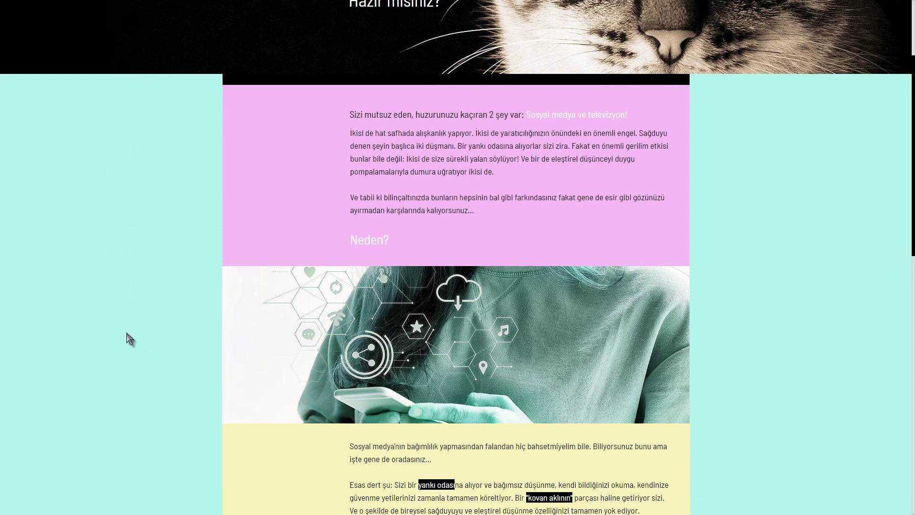
pyautogui.scroll(-9, 119, 316)
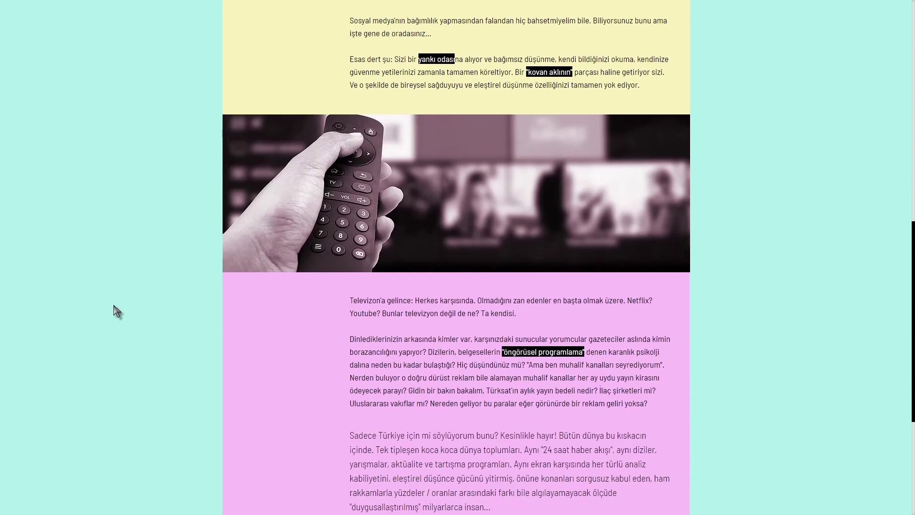
pyautogui.scroll(-3, 117, 311)
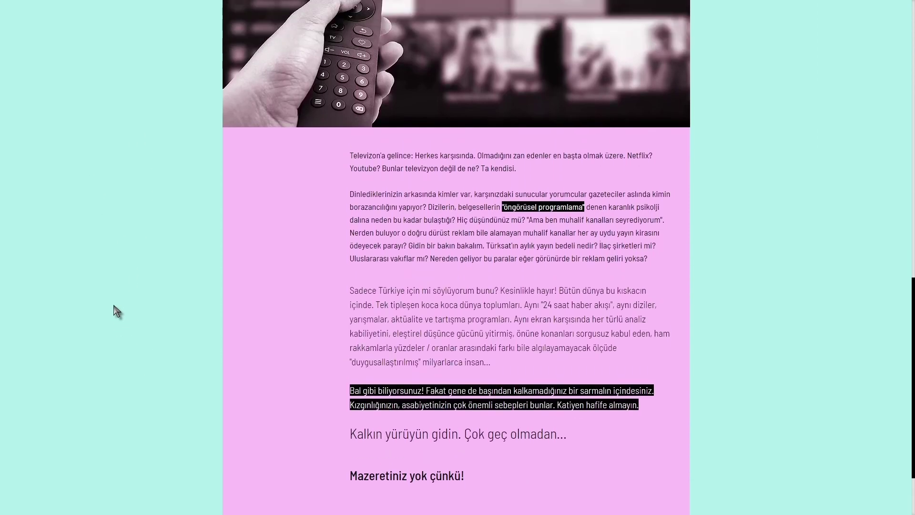
pyautogui.scroll(4, 116, 311)
pyautogui.scroll(-5, 117, 311)
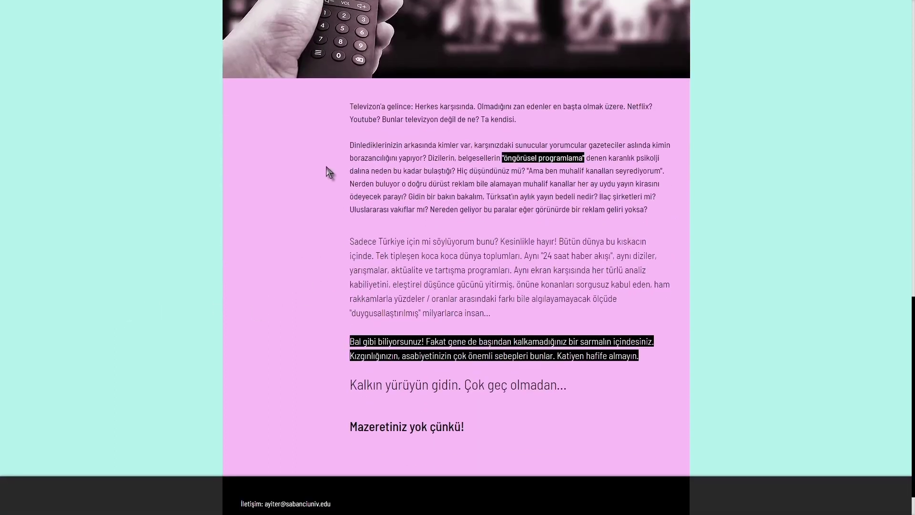
pyautogui.scroll(10, 155, 301)
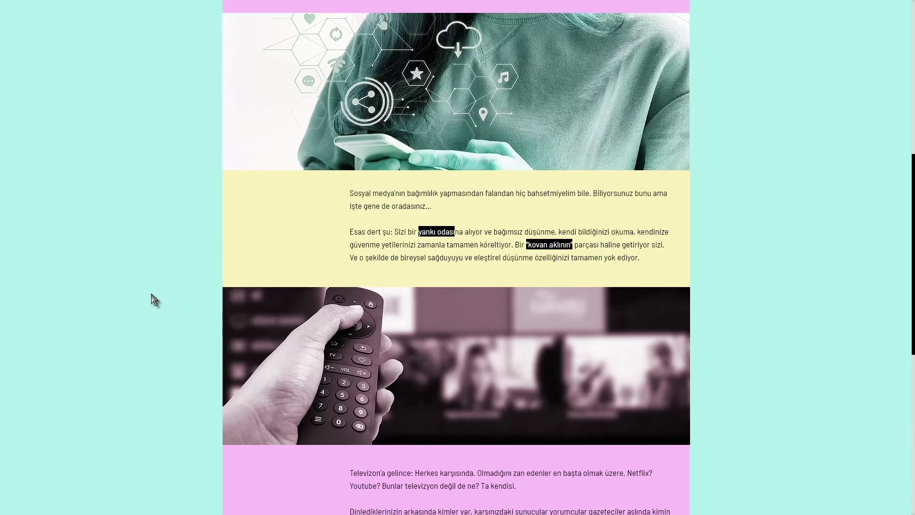
pyautogui.scroll(4, 305, 330)
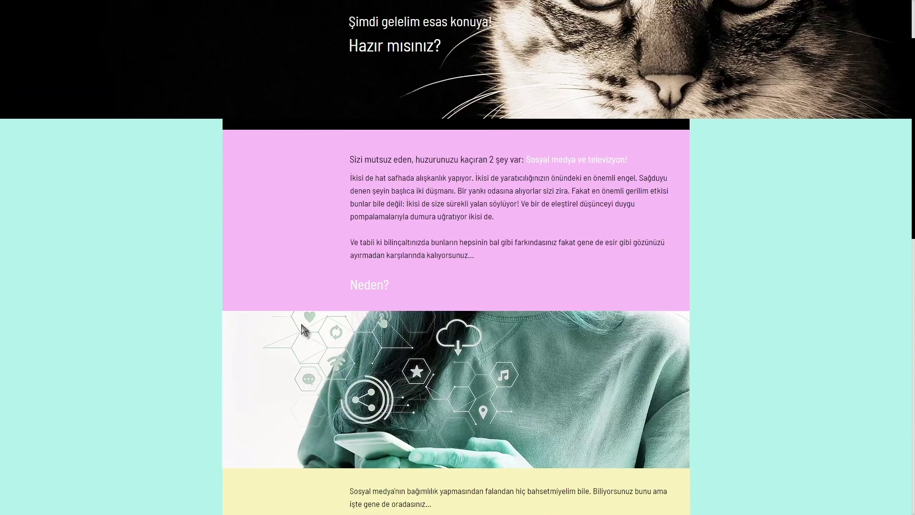
pyautogui.scroll(-3, 310, 377)
pyautogui.scroll(5, 358, 389)
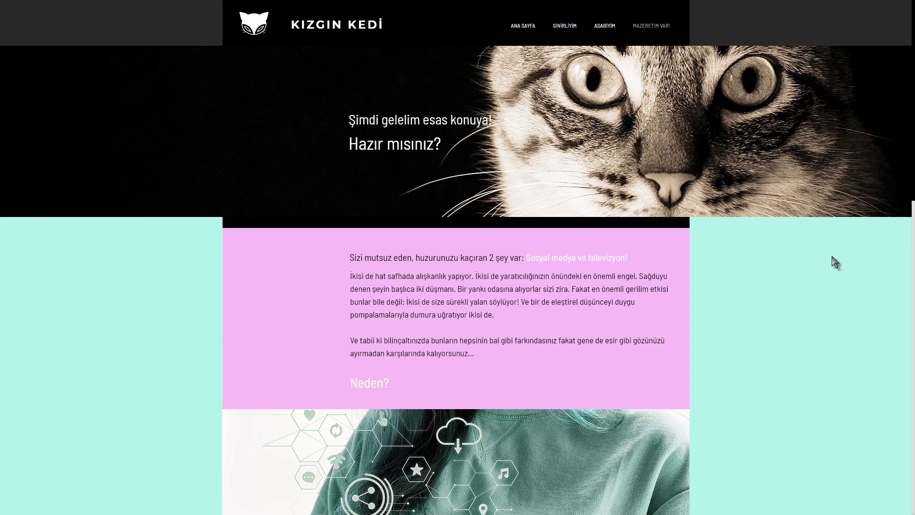
# Leave the full-screen view, return to the ANA SAYFA page, and examine its magenta and turquoise blocks against the yellow background.
pyautogui.press('F11')
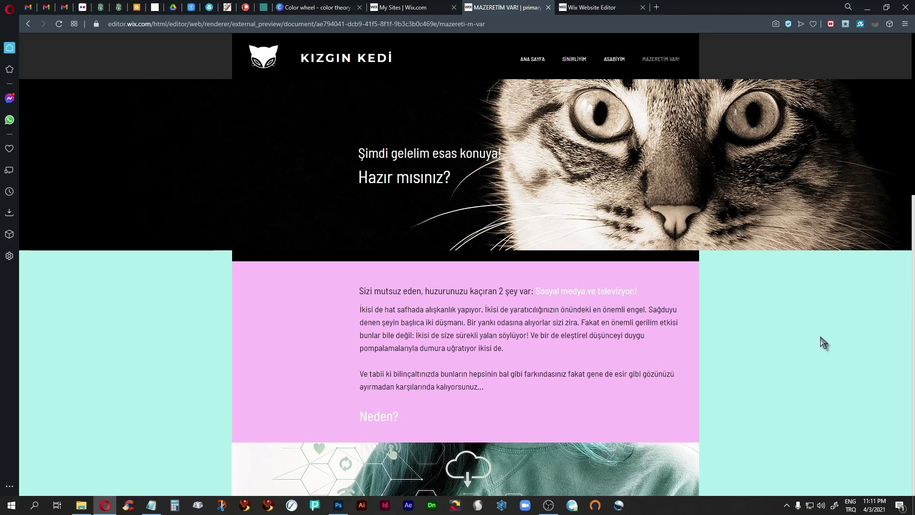
pyautogui.click(533, 59)
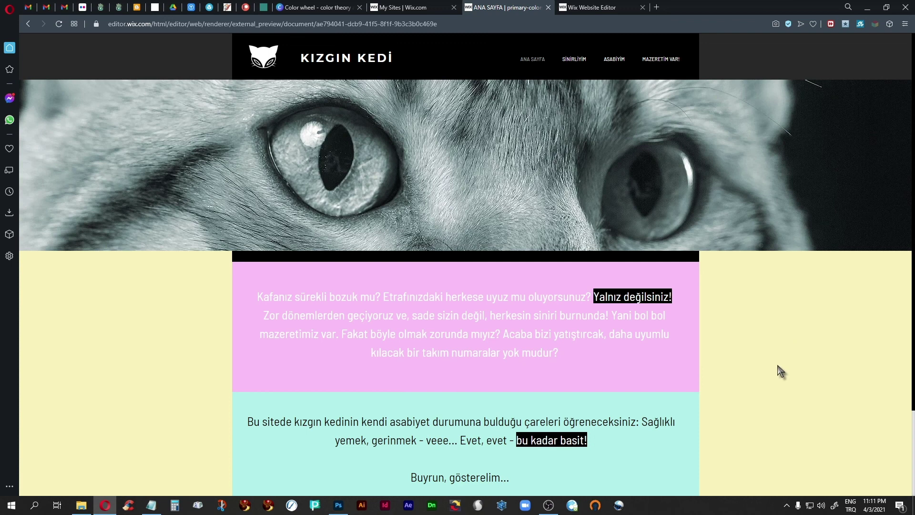
pyautogui.scroll(-2, 781, 372)
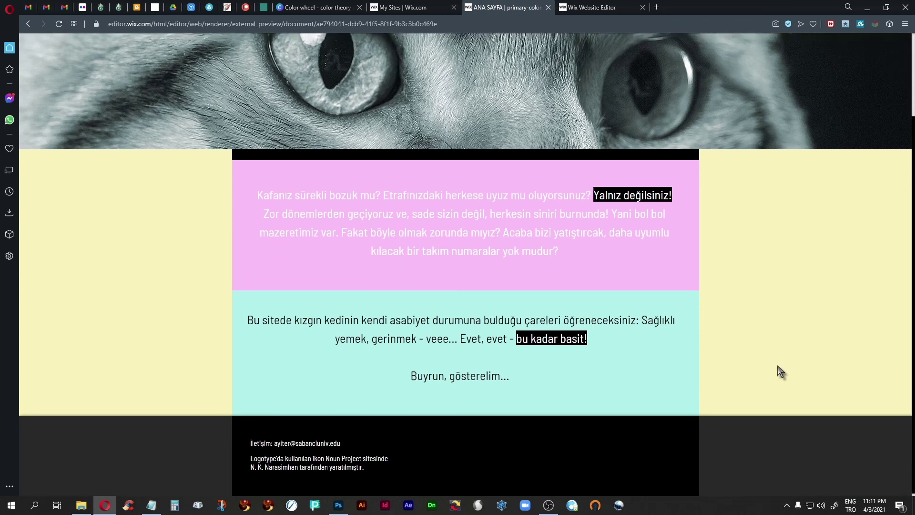
pyautogui.scroll(2, 780, 372)
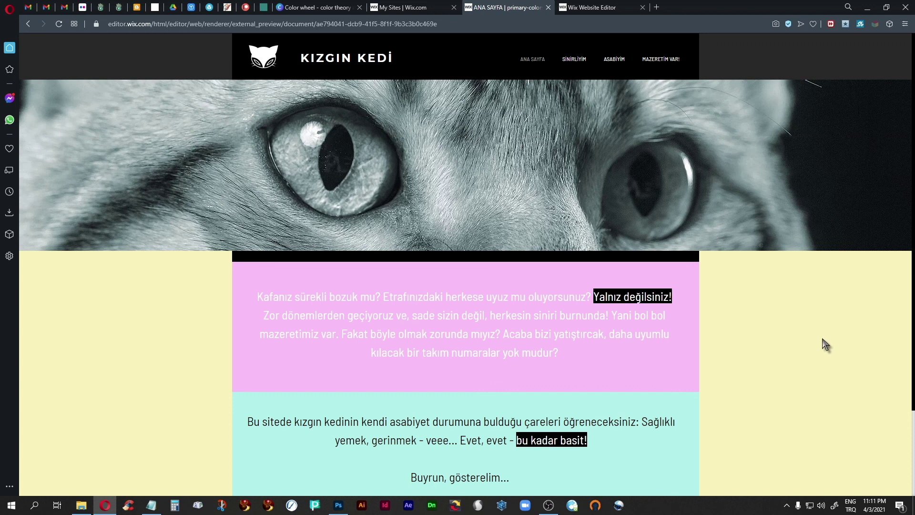